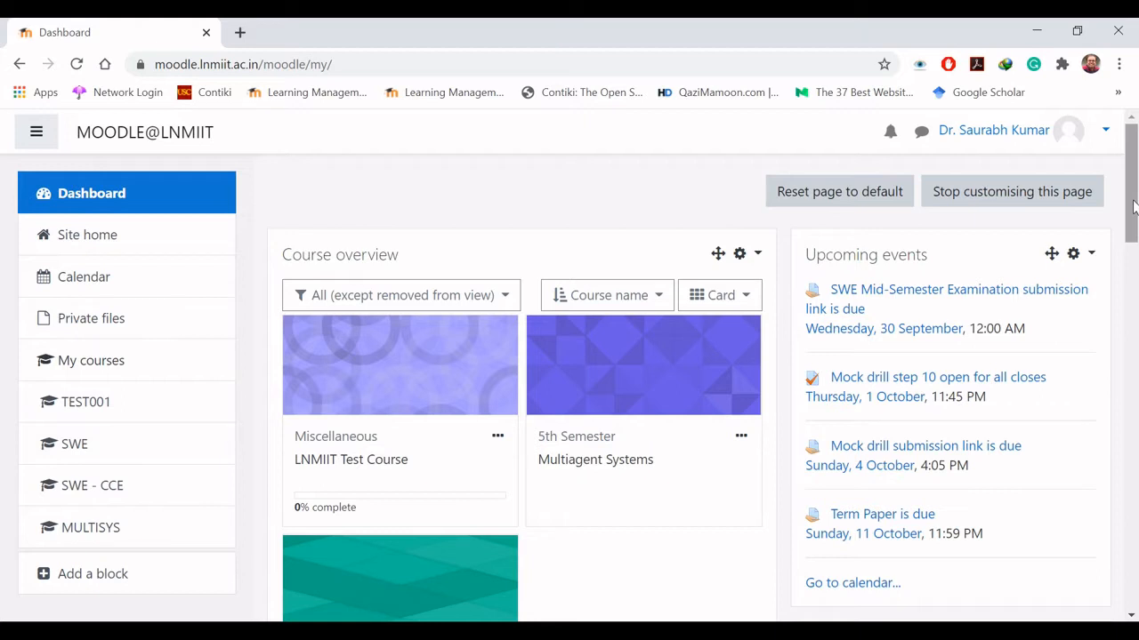
Stop customising the dashboard and open the Software Engineering course.
{"action": "left_click", "coordinate": [1016, 203]}
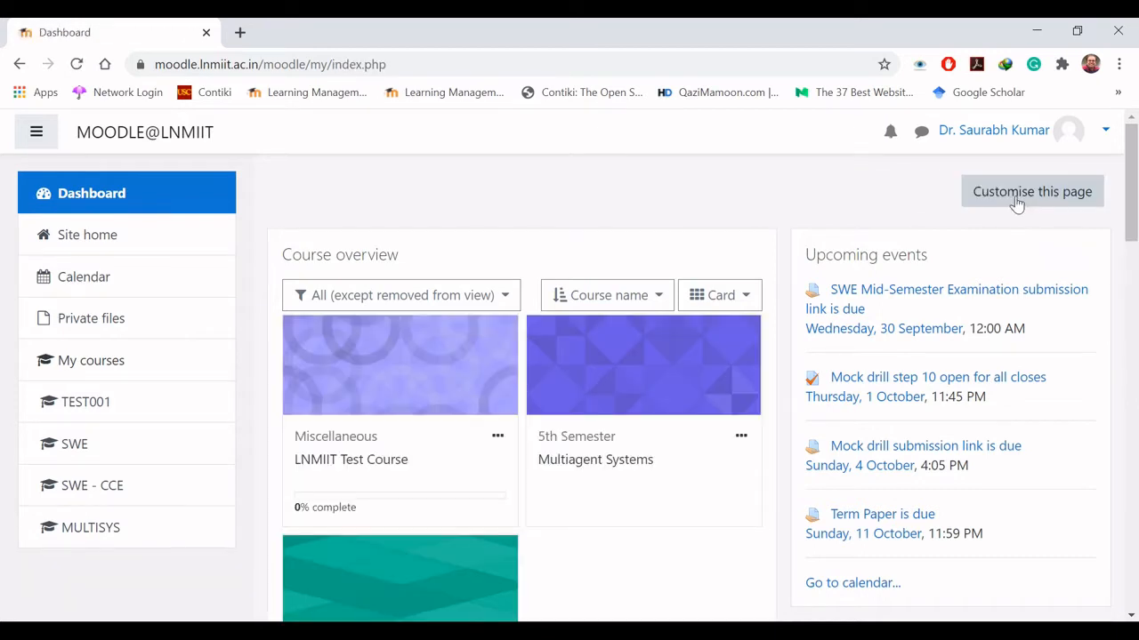
{"action": "left_click_drag", "start_coordinate": [1136, 195], "coordinate": [1136, 234]}
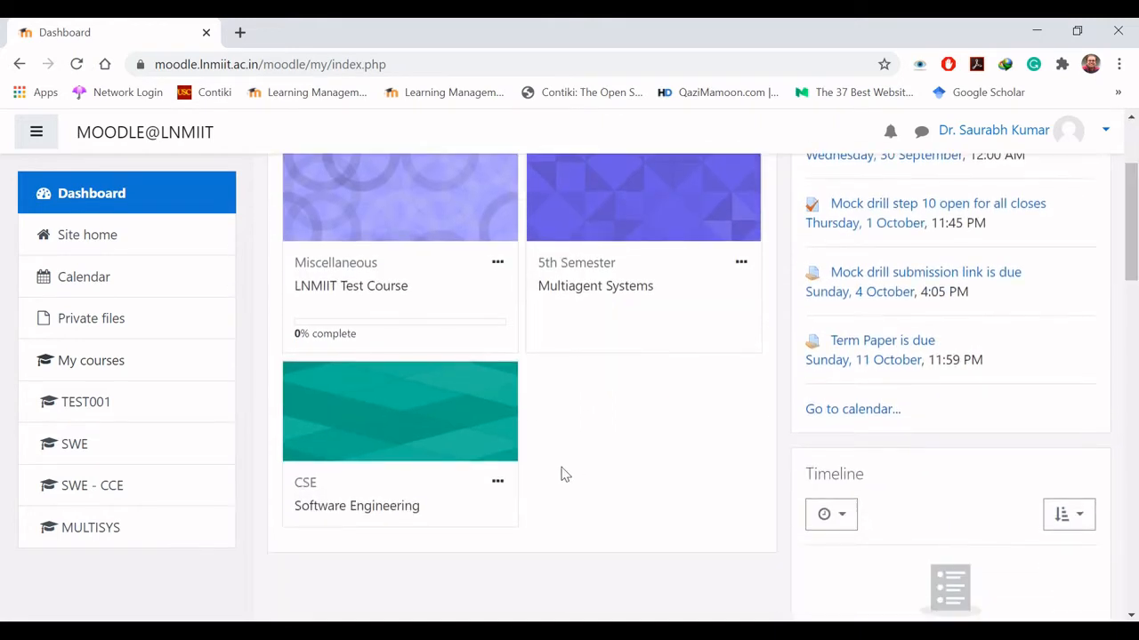
{"action": "left_click", "coordinate": [372, 521]}
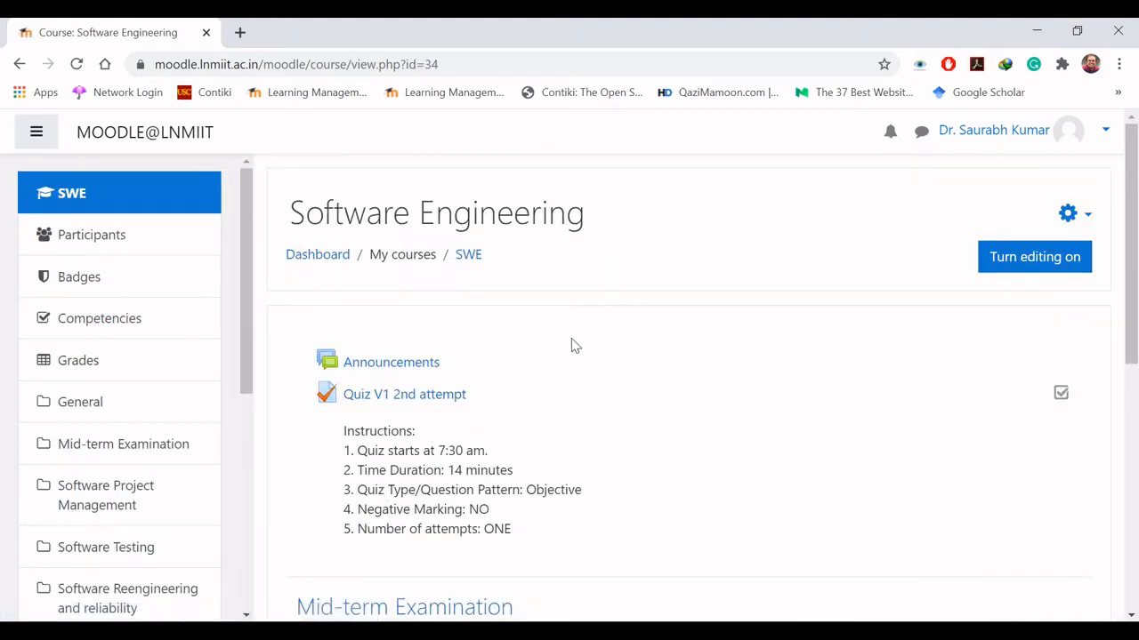
Turn editing on for the course and add a new Assignment activity to the Software Testing section.
{"action": "left_click", "coordinate": [1037, 259]}
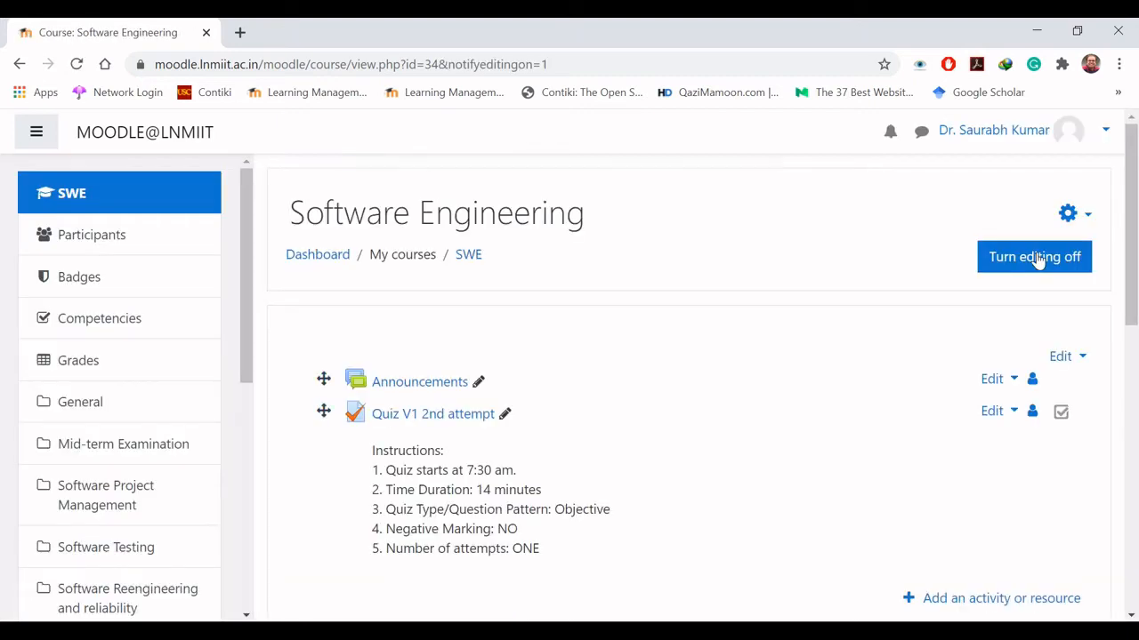
{"action": "left_click_drag", "start_coordinate": [1132, 261], "coordinate": [1132, 356]}
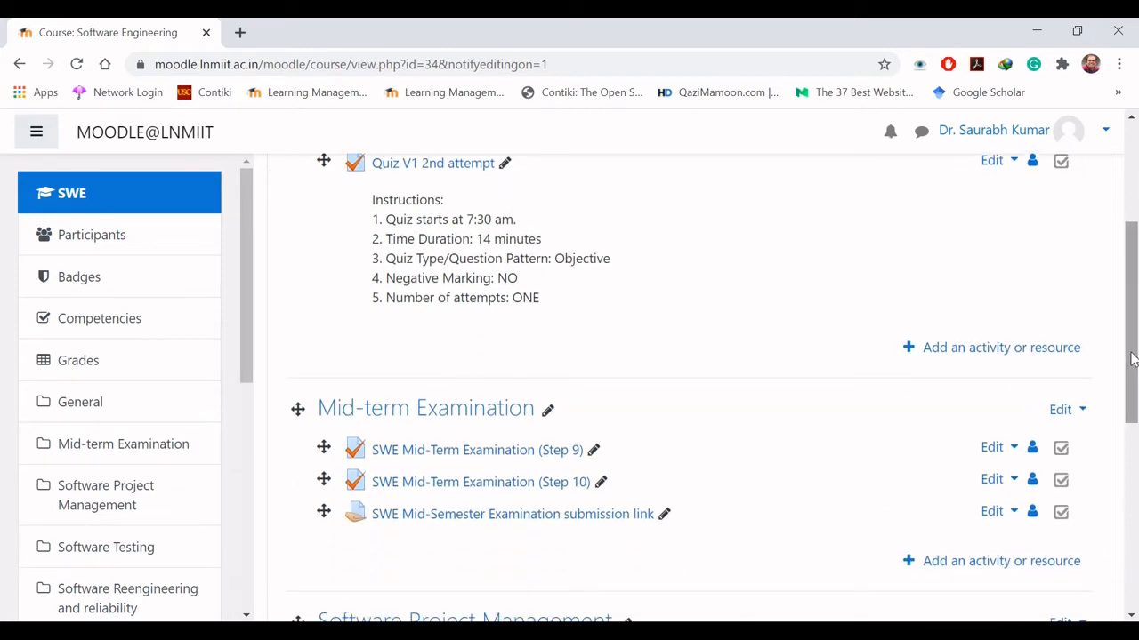
{"action": "left_click_drag", "start_coordinate": [1132, 359], "coordinate": [1133, 512]}
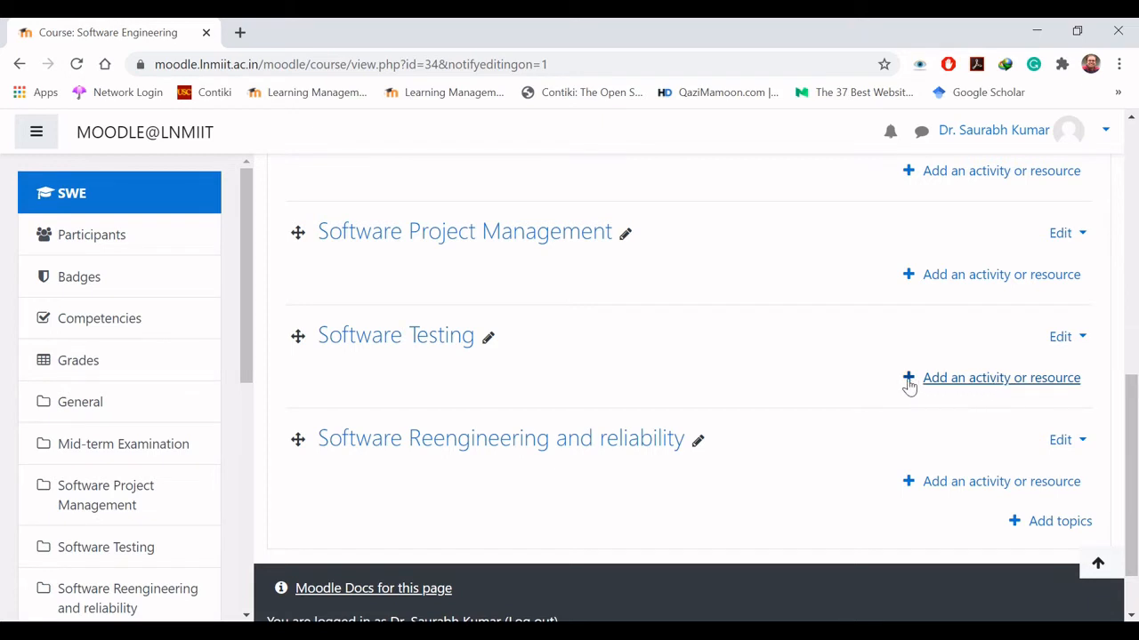
{"action": "left_click", "coordinate": [1013, 379]}
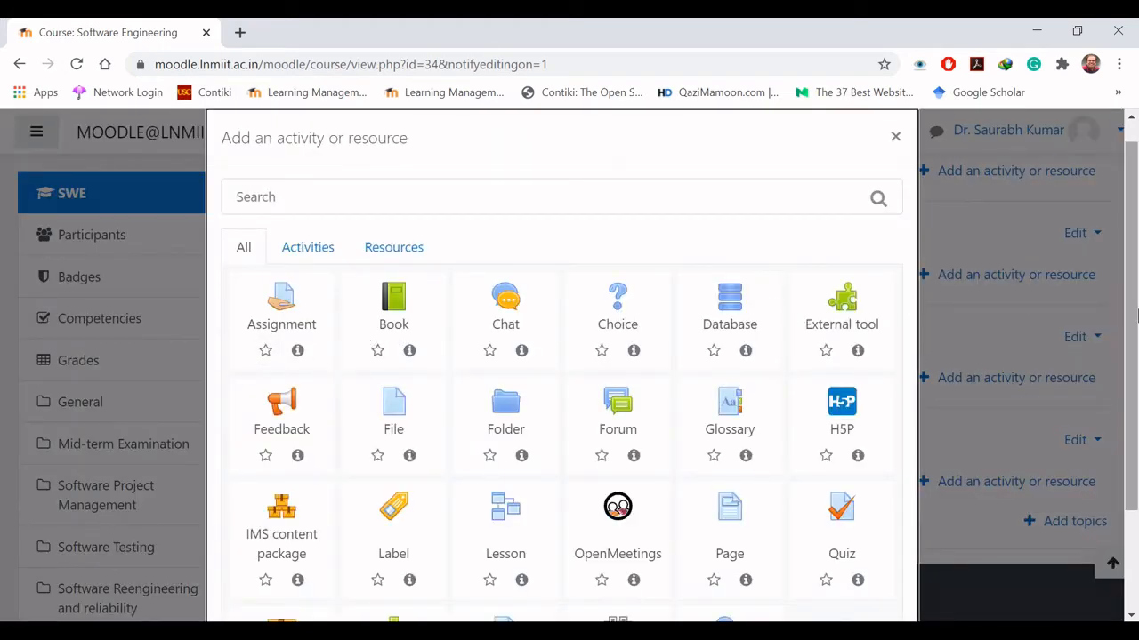
{"action": "scroll", "coordinate": [1136, 329], "scroll_direction": "down", "scroll_amount": 1}
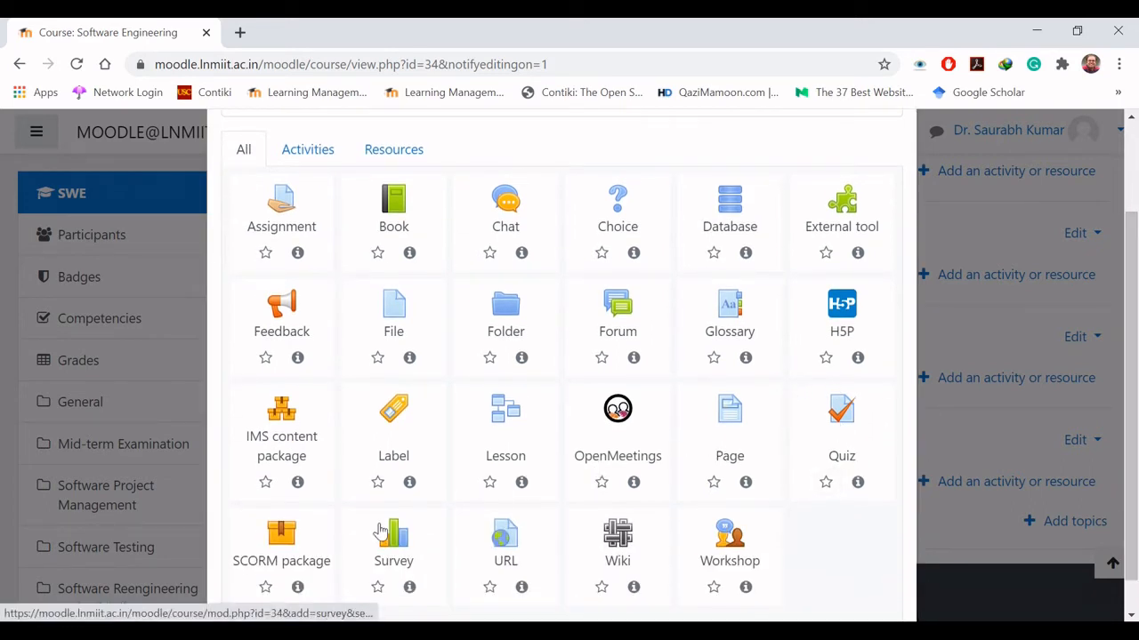
{"action": "left_click", "coordinate": [274, 206]}
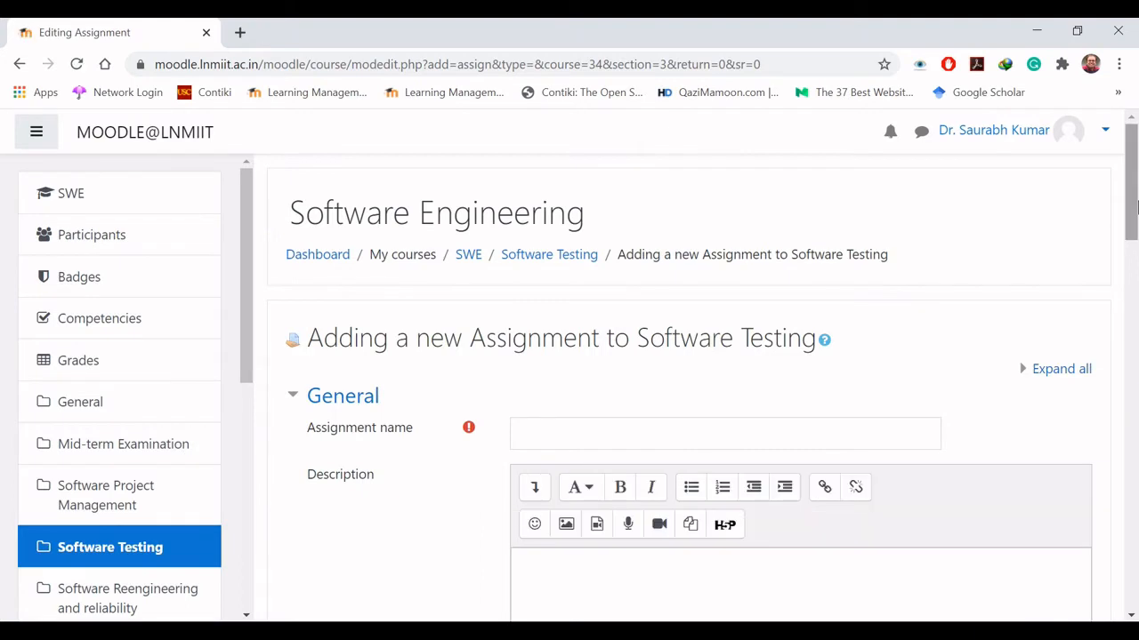
Name the new assignment "Assignment 3".
{"action": "scroll", "coordinate": [1136, 206], "scroll_direction": "down", "scroll_amount": 2}
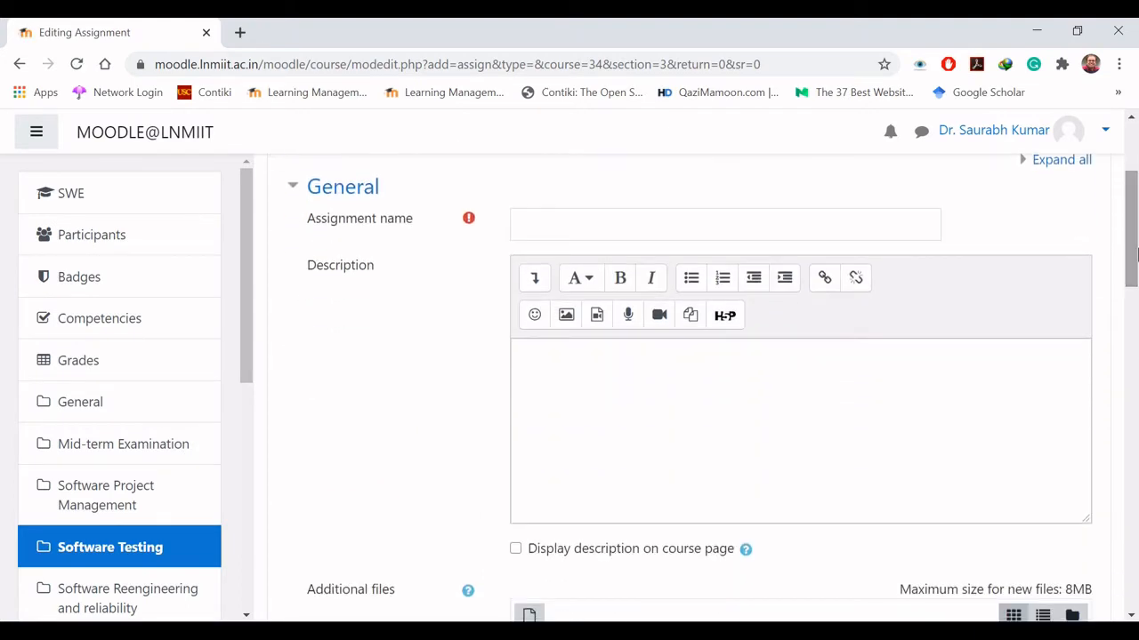
{"action": "left_click", "coordinate": [699, 225]}
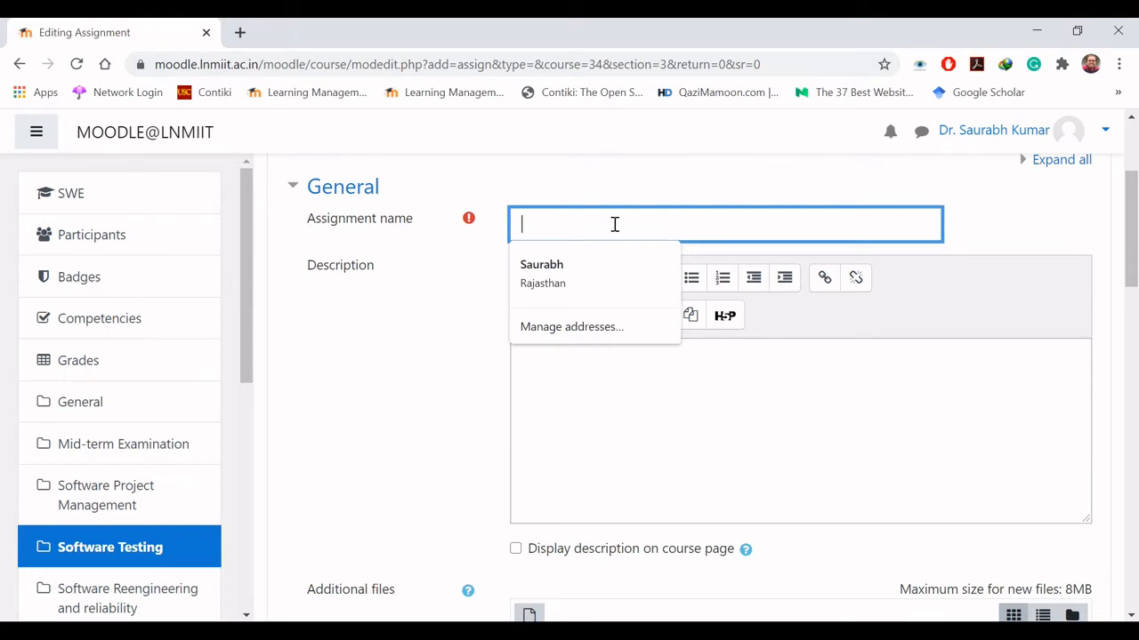
{"action": "type", "text": "Assignment 3"}
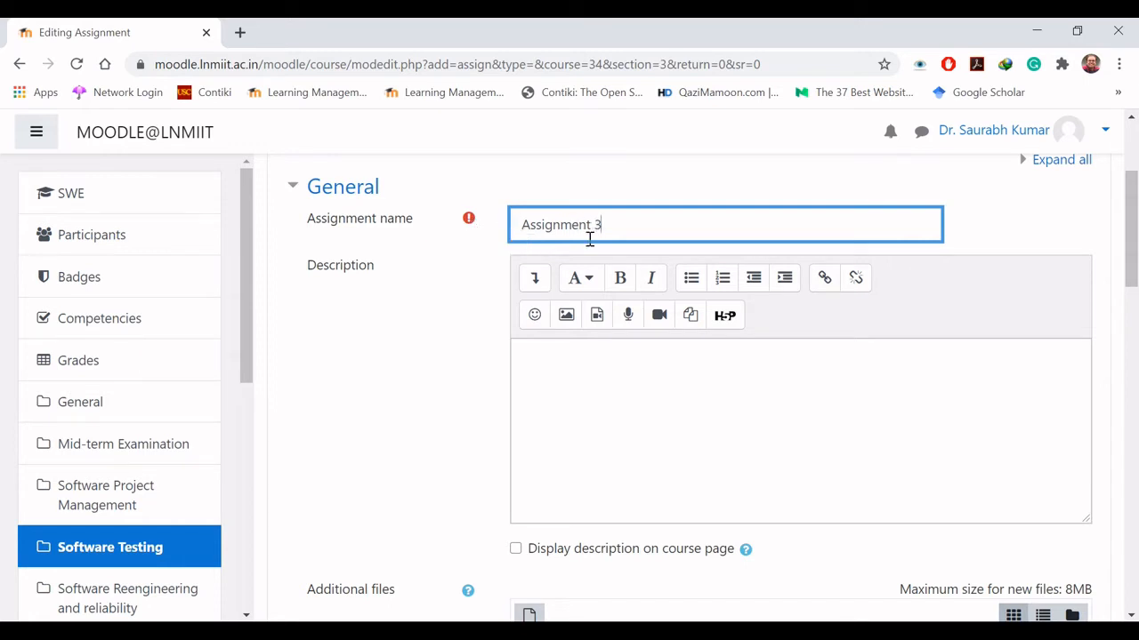
Enter the assignment description "This assignment is related to the topic of software testing using flow graph notation.".
{"action": "left_click", "coordinate": [587, 367]}
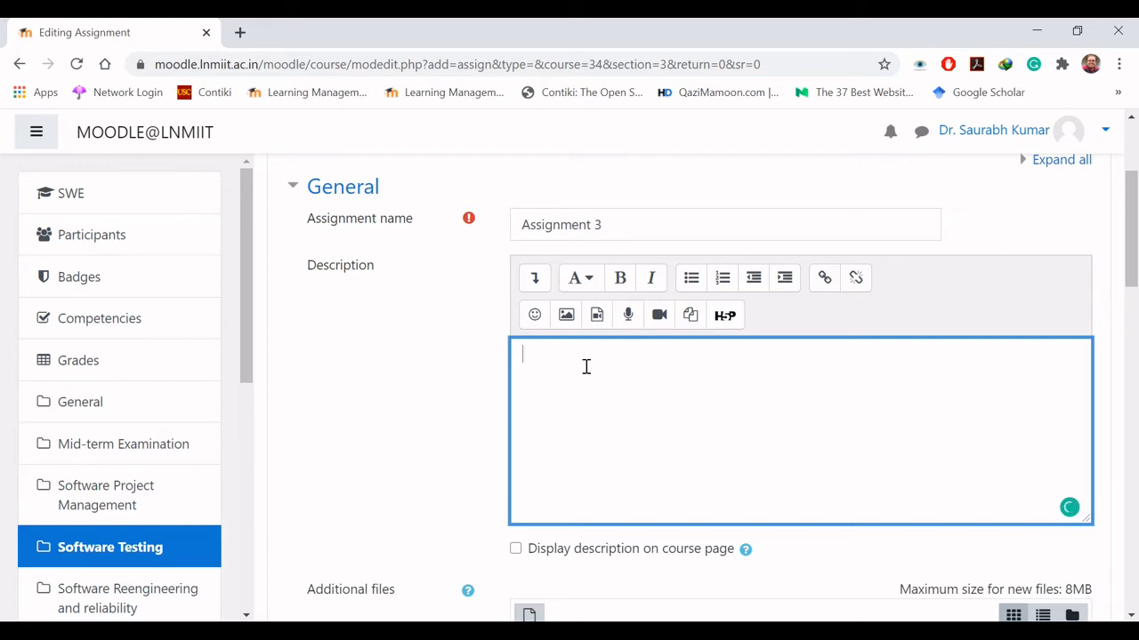
{"action": "type", "text": "This assignment is related to the topic of "}
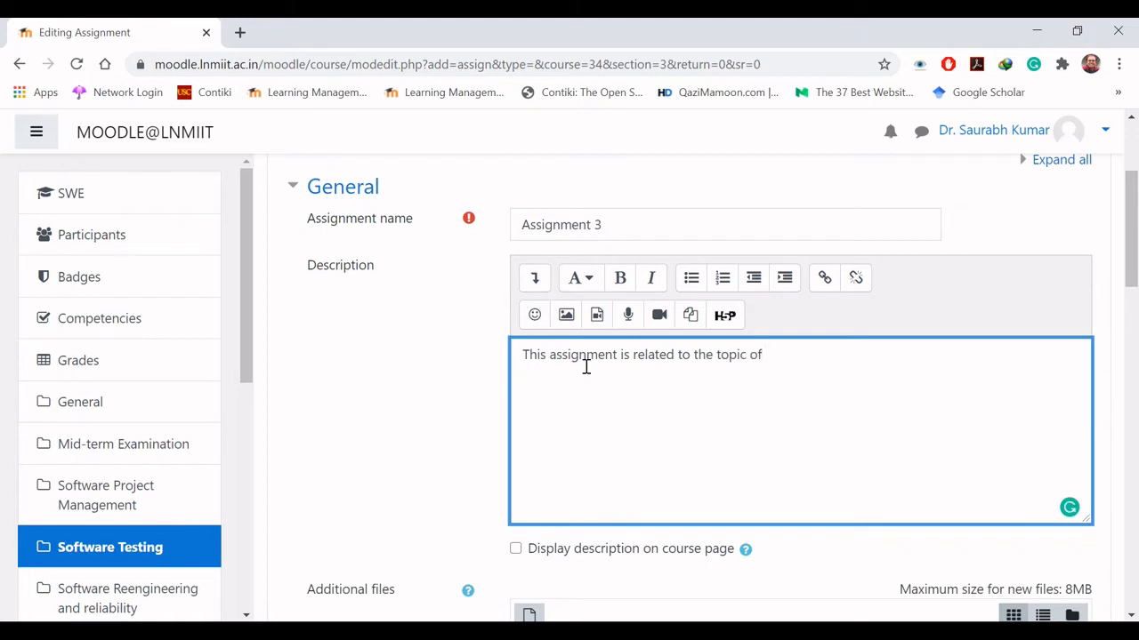
{"action": "type", "text": "software testing using the flow"}
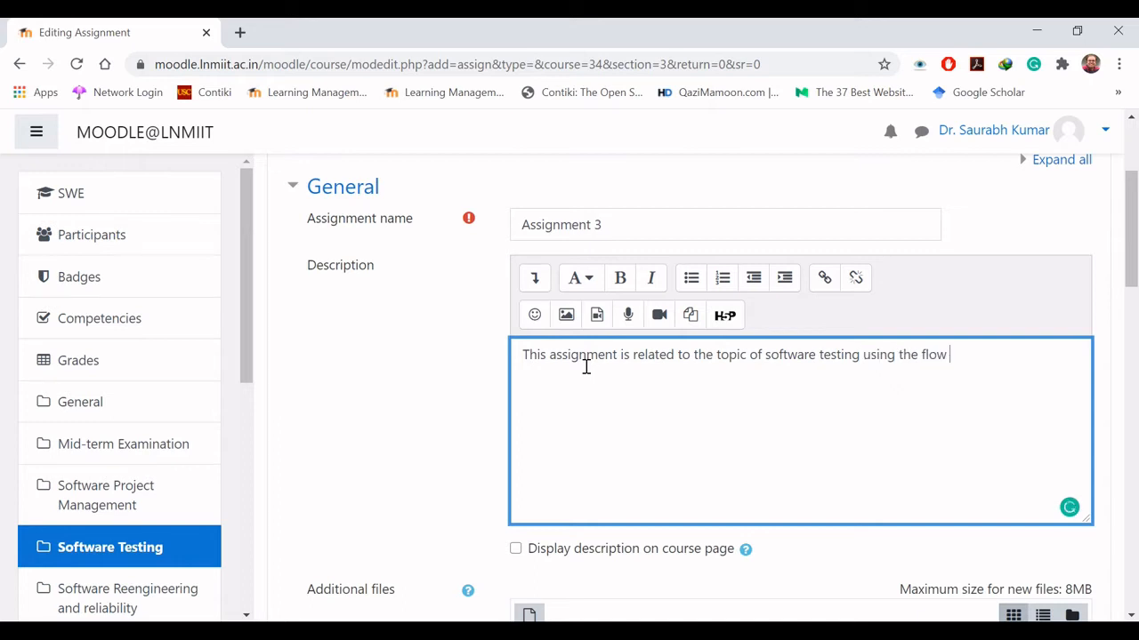
{"action": "type", "text": " graph notation."}
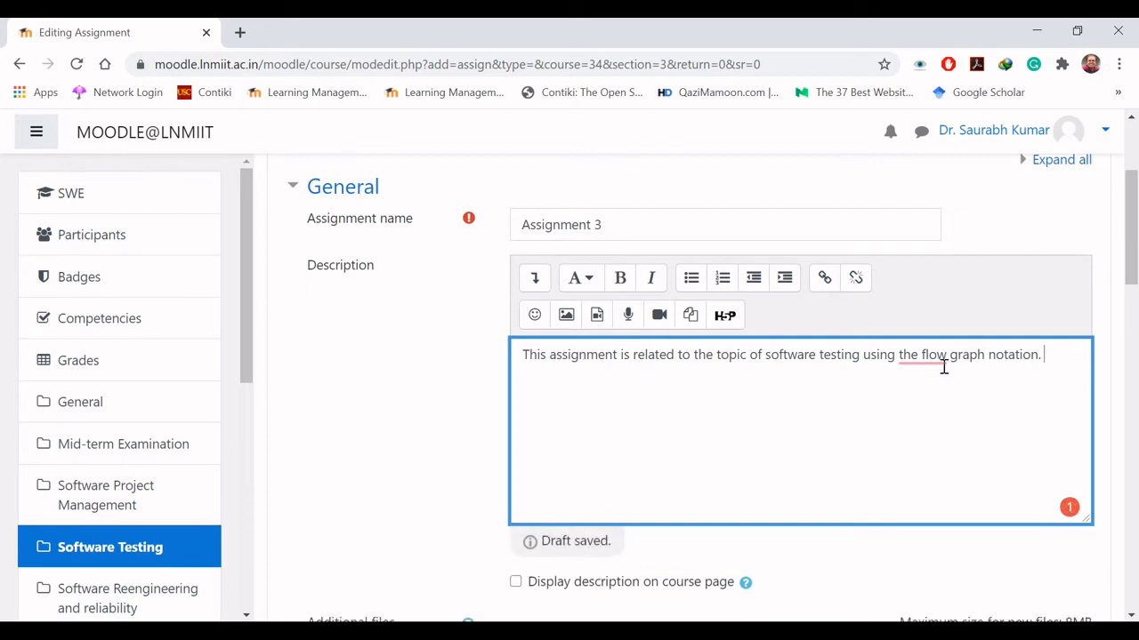
{"action": "mouse_move", "coordinate": [935, 361]}
{"action": "left_click", "coordinate": [935, 399]}
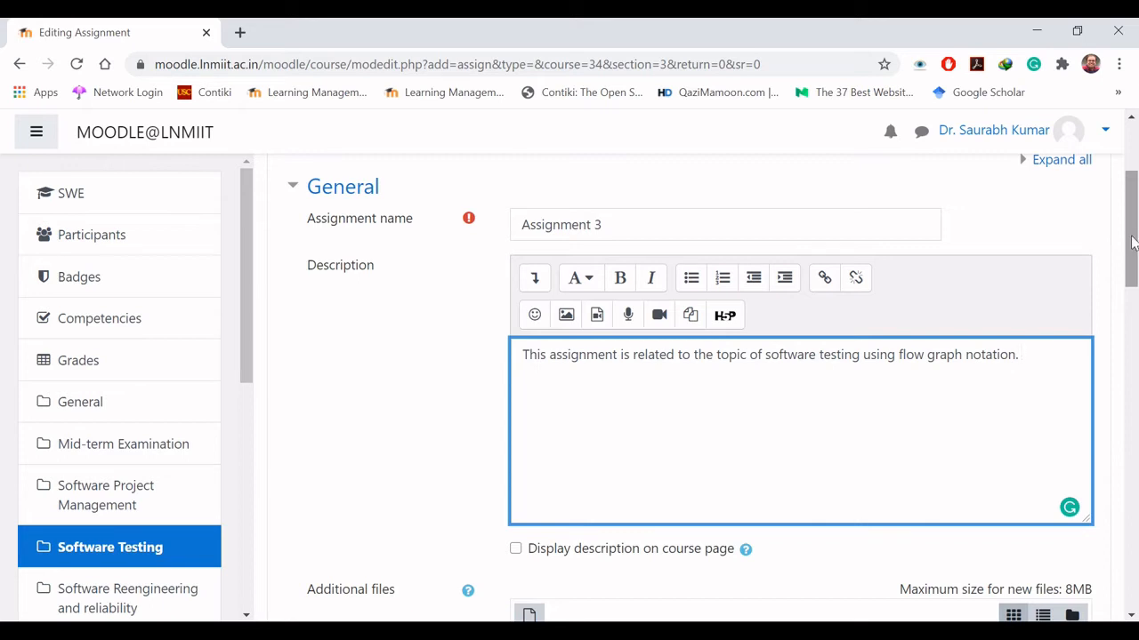
Switch to File Explorer, view the Assignment 3 PDF from the Internal Evaluation folder, close it and return to the assignment form.
{"action": "left_click_drag", "start_coordinate": [1133, 242], "coordinate": [1135, 295]}
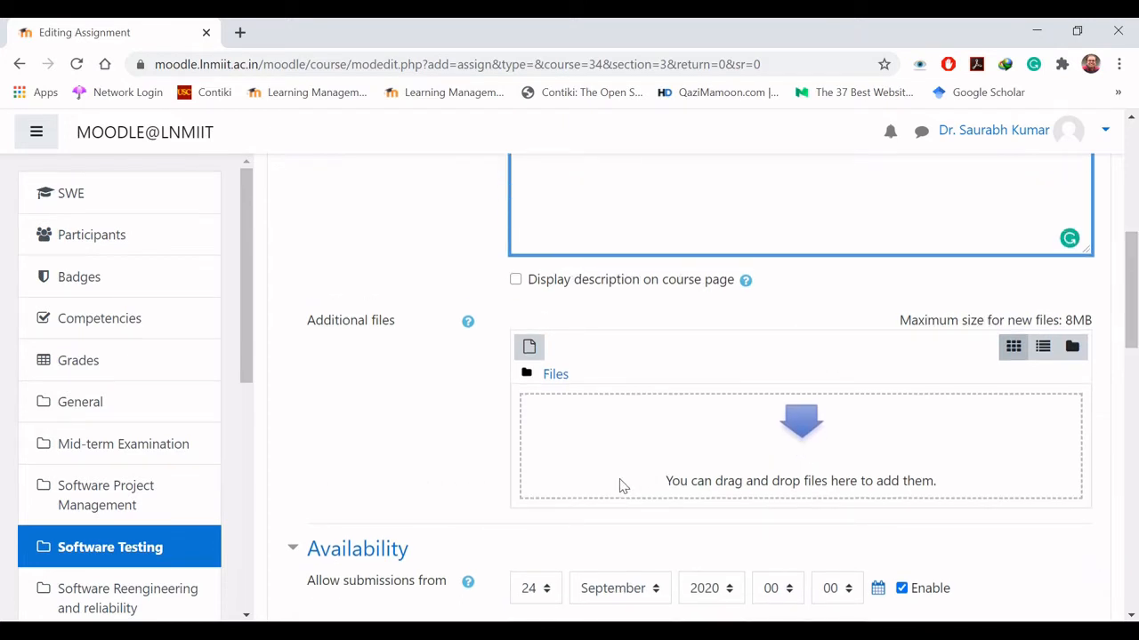
{"action": "left_click", "coordinate": [527, 631]}
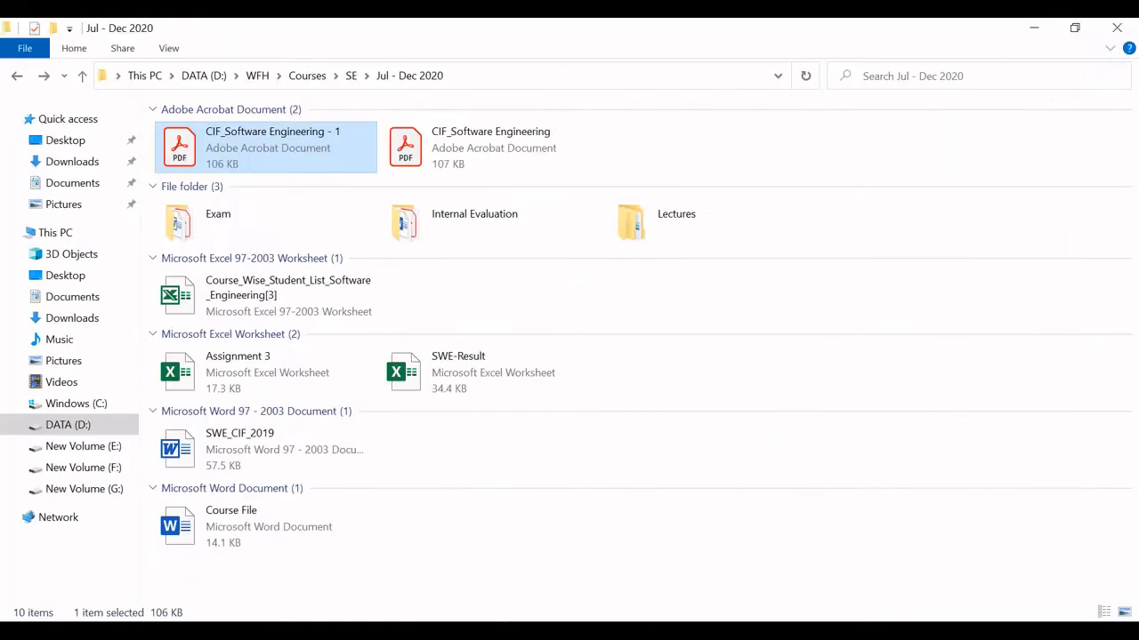
{"action": "left_click", "coordinate": [477, 231]}
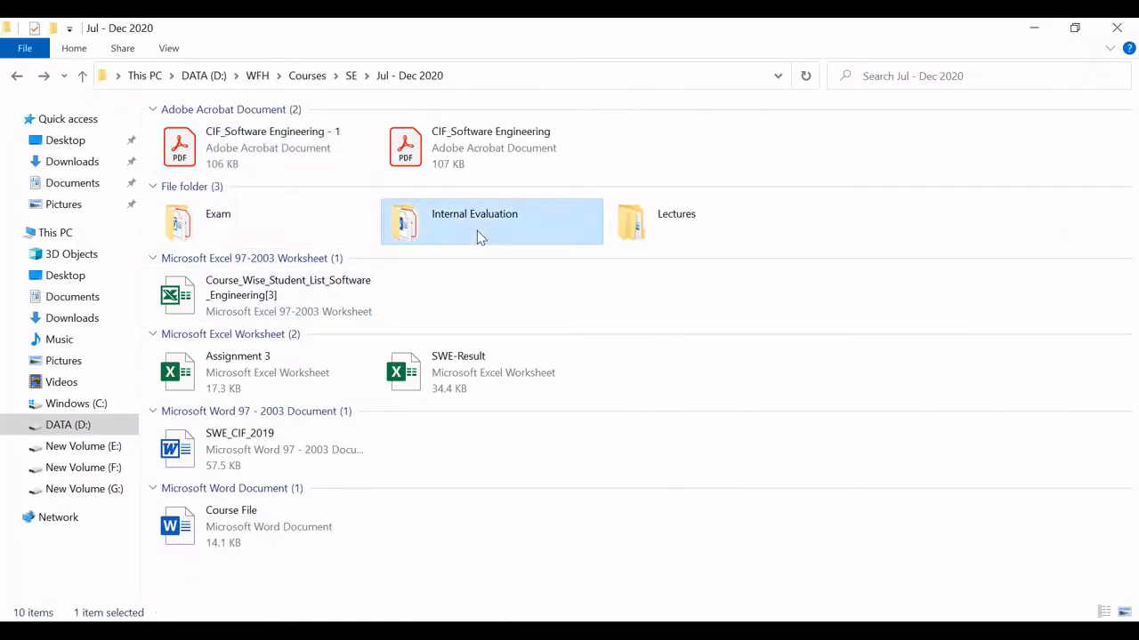
{"action": "double_click", "coordinate": [477, 231]}
{"action": "double_click", "coordinate": [277, 131]}
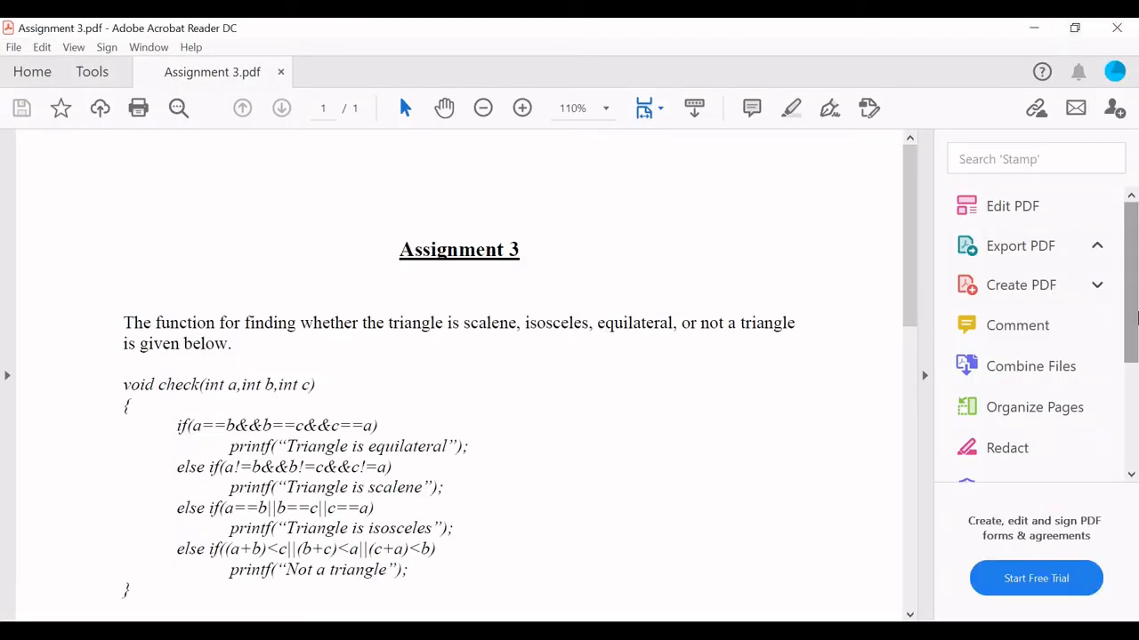
{"action": "mouse_move", "coordinate": [912, 293]}
{"action": "left_mouse_down"}
{"action": "mouse_move", "coordinate": [919, 411]}
{"action": "mouse_move", "coordinate": [911, 274]}
{"action": "left_mouse_up"}
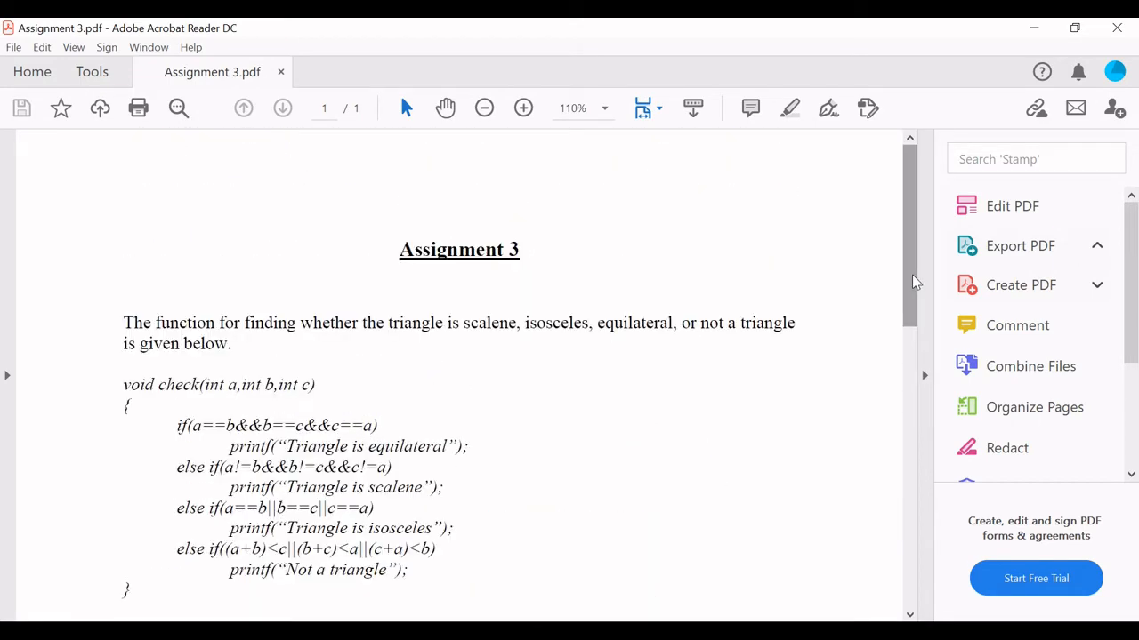
{"action": "left_click", "coordinate": [1123, 26]}
{"action": "key", "text": "alt+Tab"}
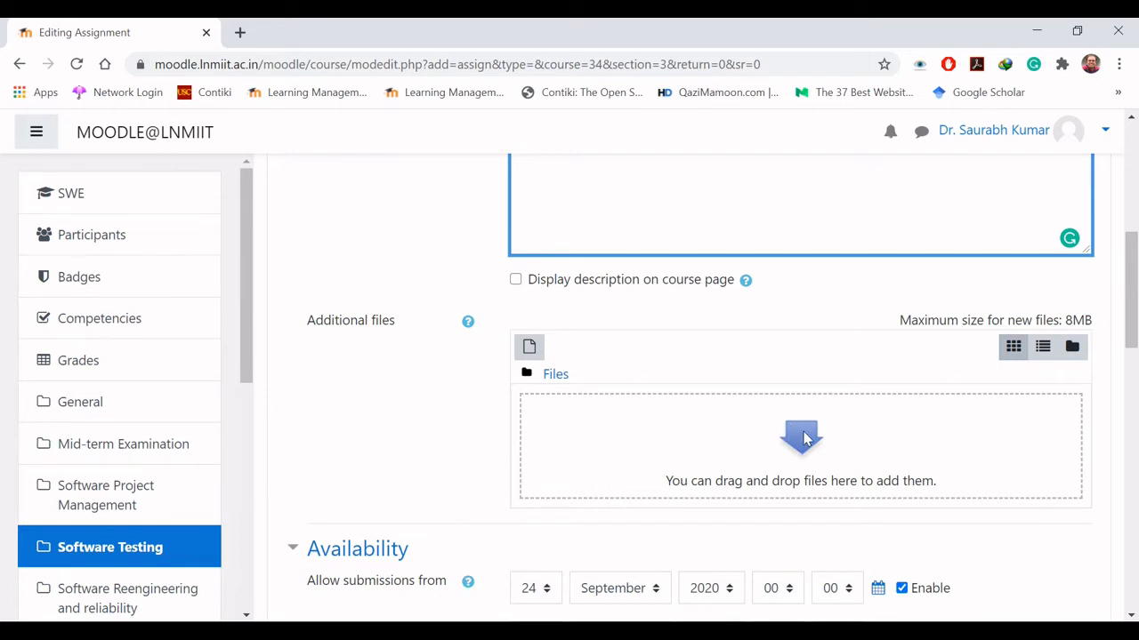
Start a file upload for the assignment's additional files and browse to the WFH folder on DATA (D:).
{"action": "left_click", "coordinate": [803, 438]}
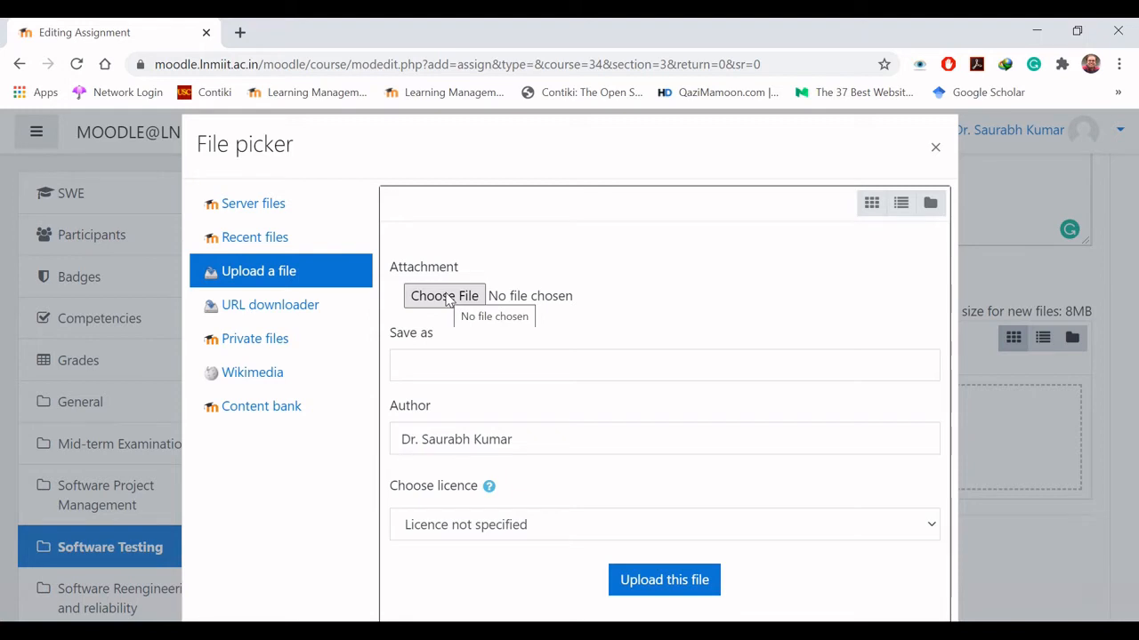
{"action": "left_click", "coordinate": [445, 297]}
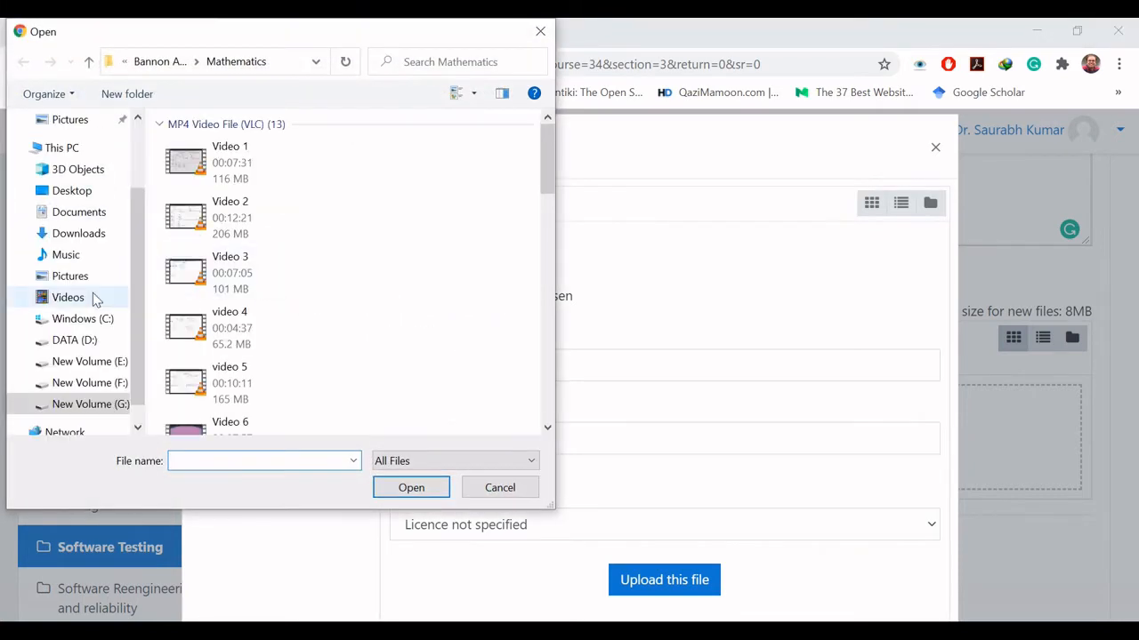
{"action": "left_click", "coordinate": [71, 345]}
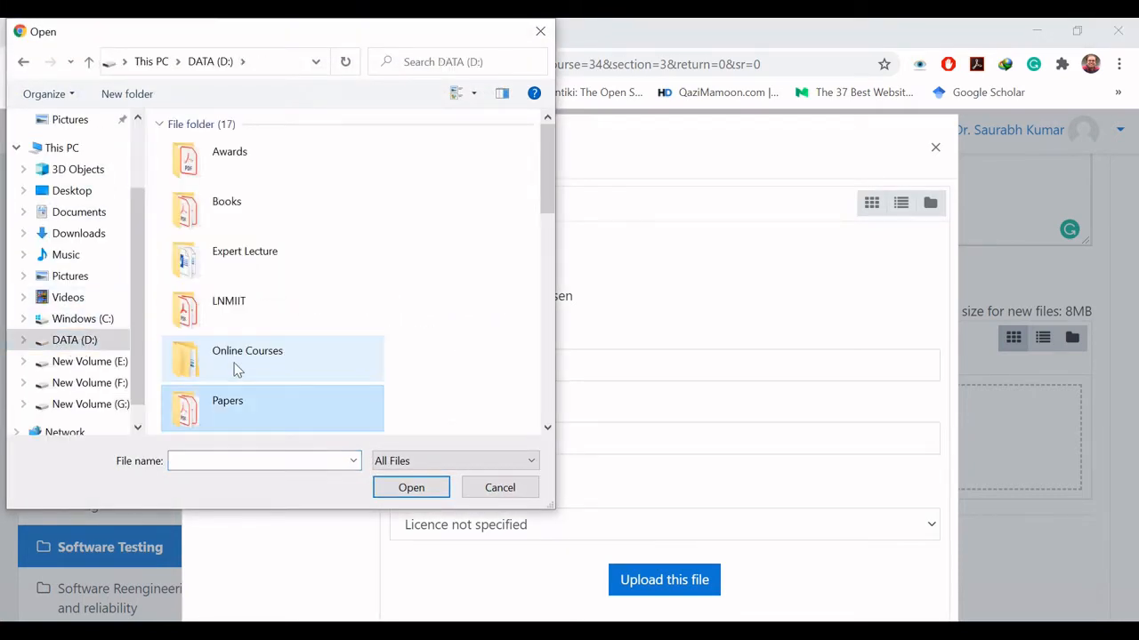
{"action": "scroll", "coordinate": [236, 369], "scroll_direction": "down", "scroll_amount": 3}
{"action": "key", "text": "Down"}
{"action": "key", "text": "Down"}
{"action": "key", "text": "Down"}
{"action": "key", "text": "Down"}
{"action": "key", "text": "Down"}
{"action": "key", "text": "Down"}
{"action": "key", "text": "Down"}
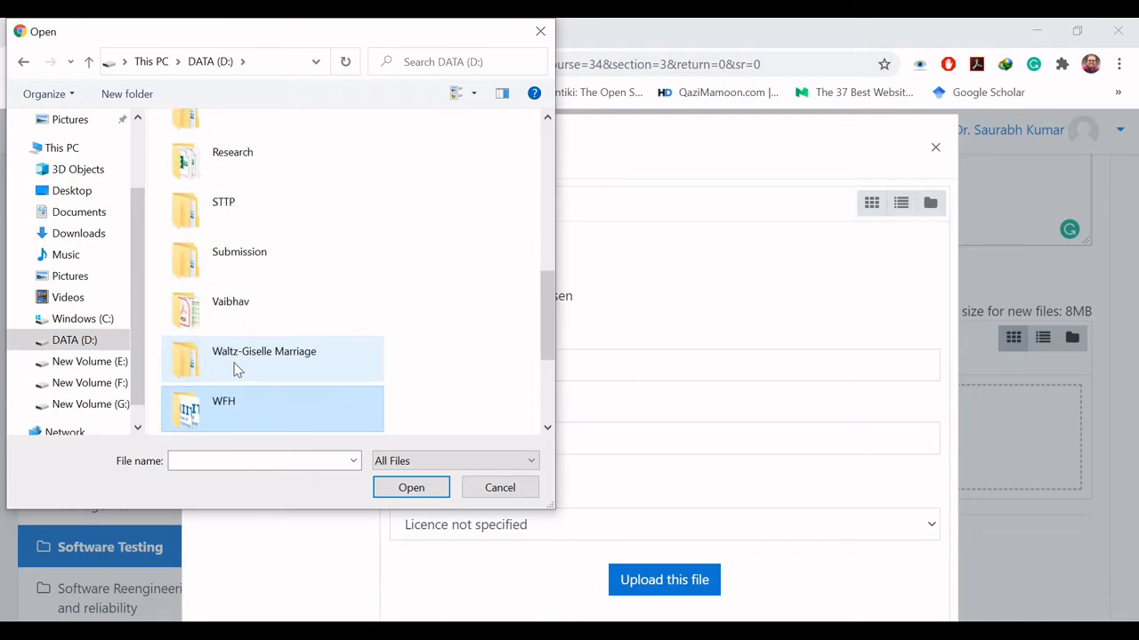
{"action": "key", "text": "Return"}
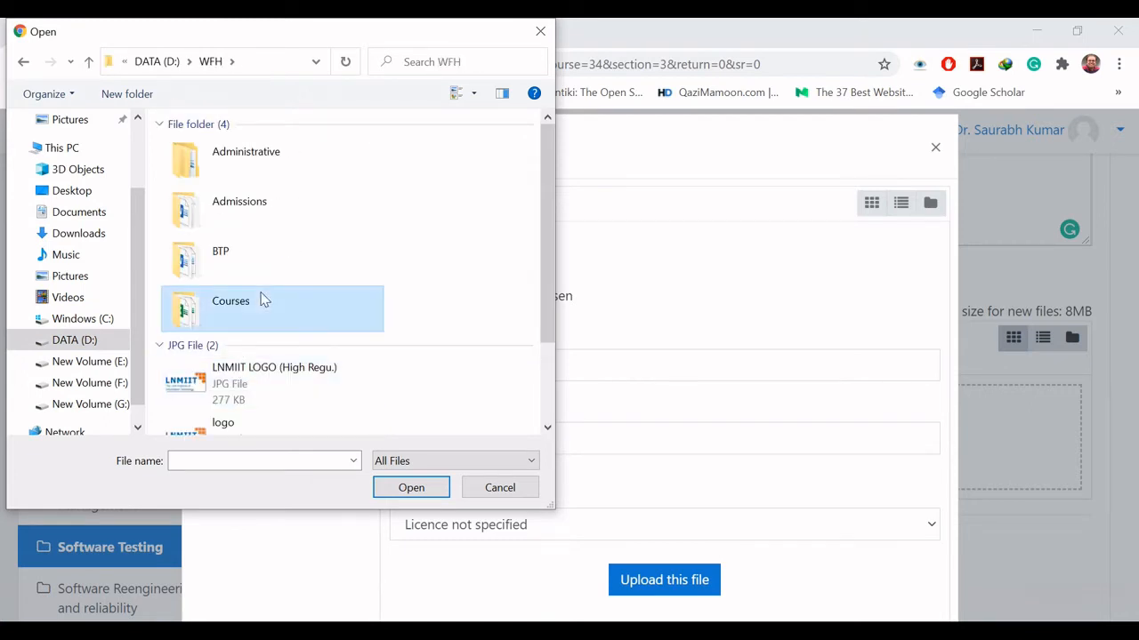
Browse from the WFH folder into Courses, SE and Jul - Dec 2020.
{"action": "double_click", "coordinate": [262, 298]}
{"action": "key", "text": "Down"}
{"action": "key", "text": "Down"}
{"action": "key", "text": "Down"}
{"action": "key", "text": "Return"}
{"action": "key", "text": "Down"}
{"action": "key", "text": "Down"}
{"action": "key", "text": "Return"}
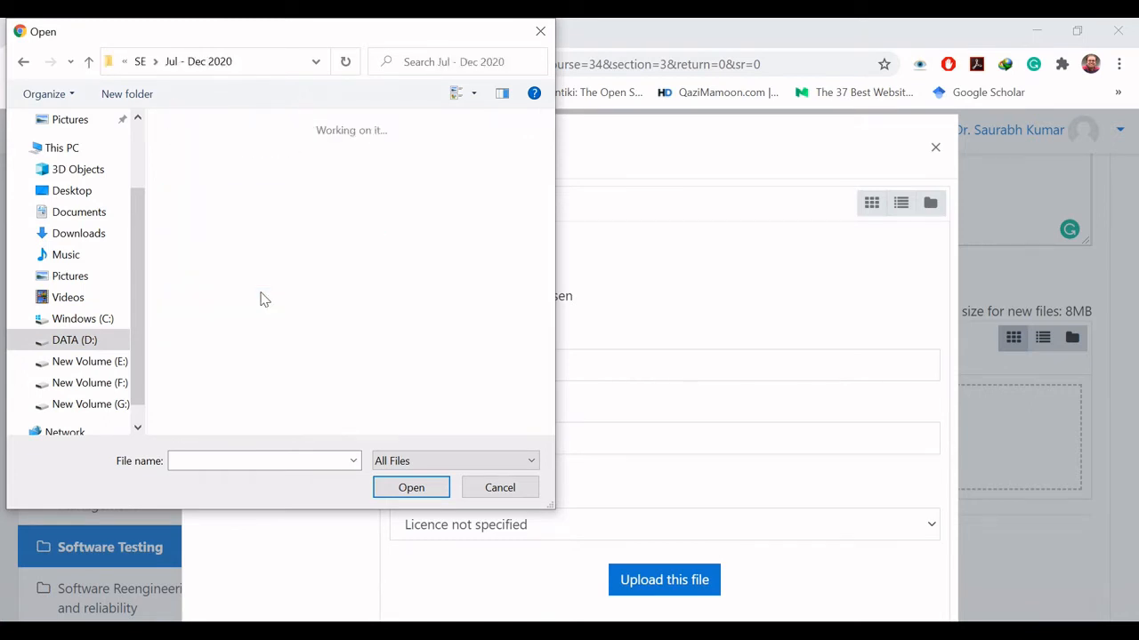
Choose the Assignment 3 PDF from the Internal Evaluation folder as the attachment.
{"action": "key", "text": "Down"}
{"action": "key", "text": "Down"}
{"action": "key", "text": "Down"}
{"action": "key", "text": "Down"}
{"action": "key", "text": "Return"}
{"action": "key", "text": "Down"}
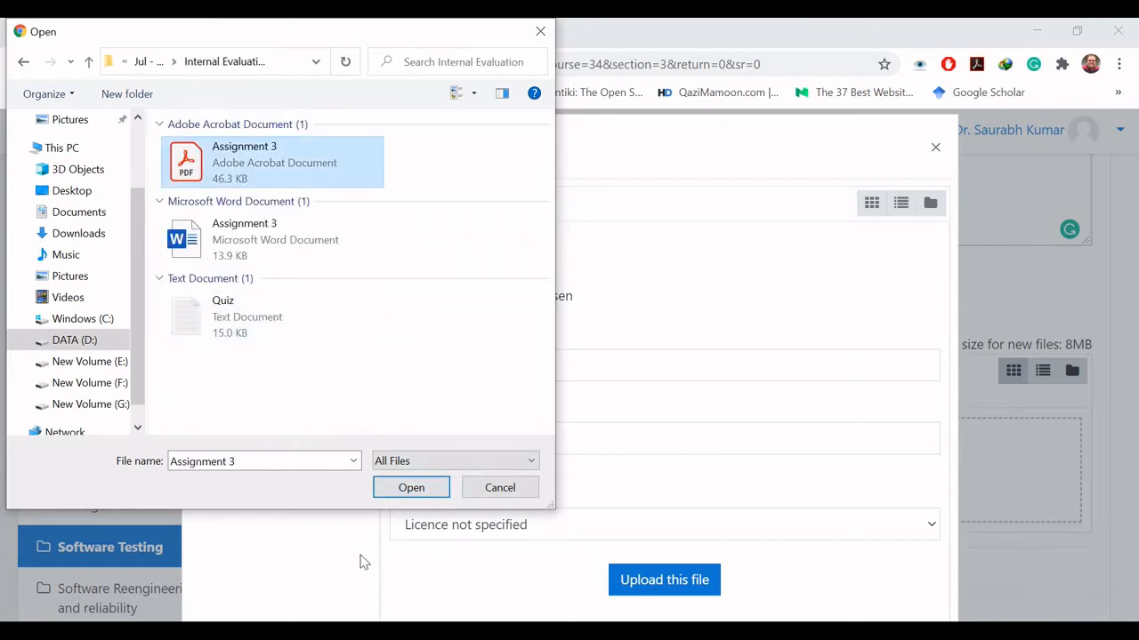
{"action": "left_click", "coordinate": [413, 492]}
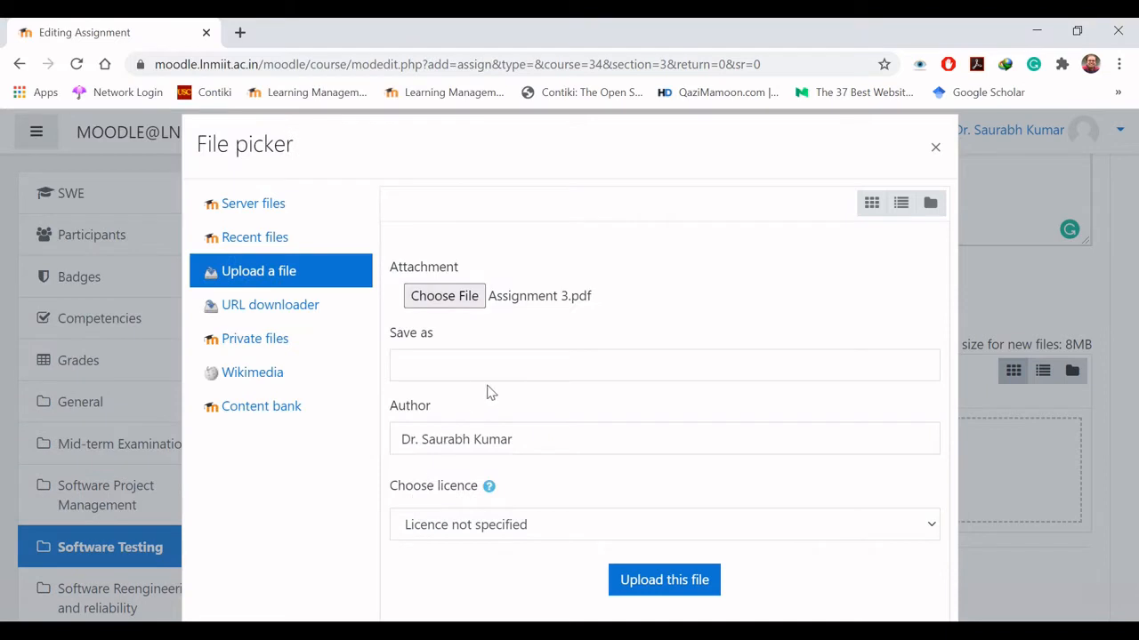
Set the attachment's save-as name to "Assignment 3" and upload the file.
{"action": "left_click", "coordinate": [525, 366]}
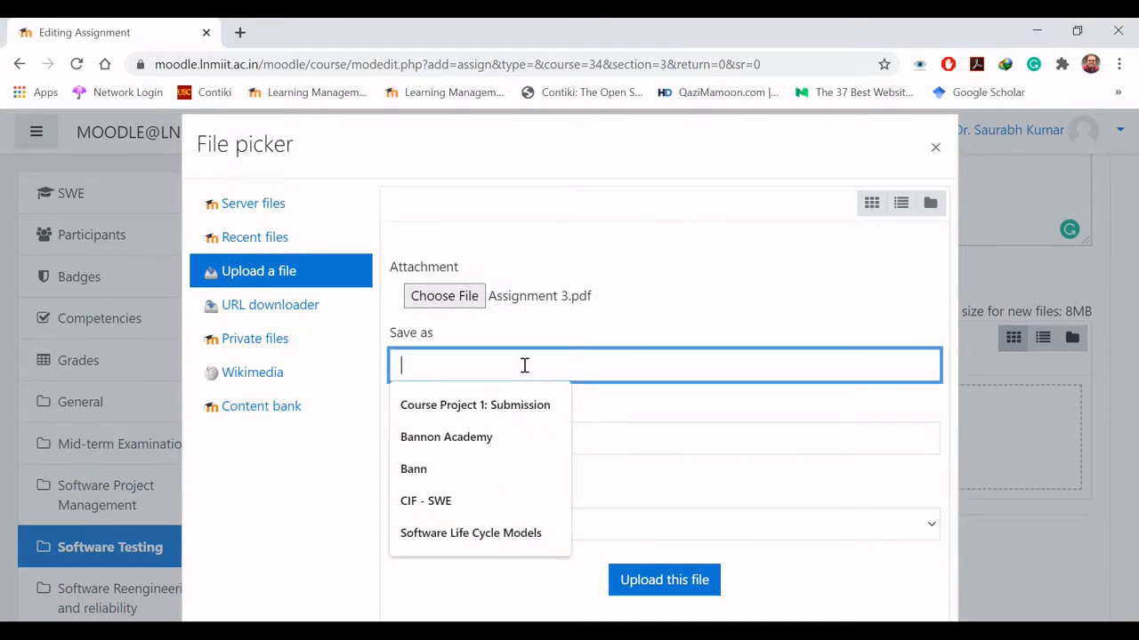
{"action": "type", "text": "Assignment 3"}
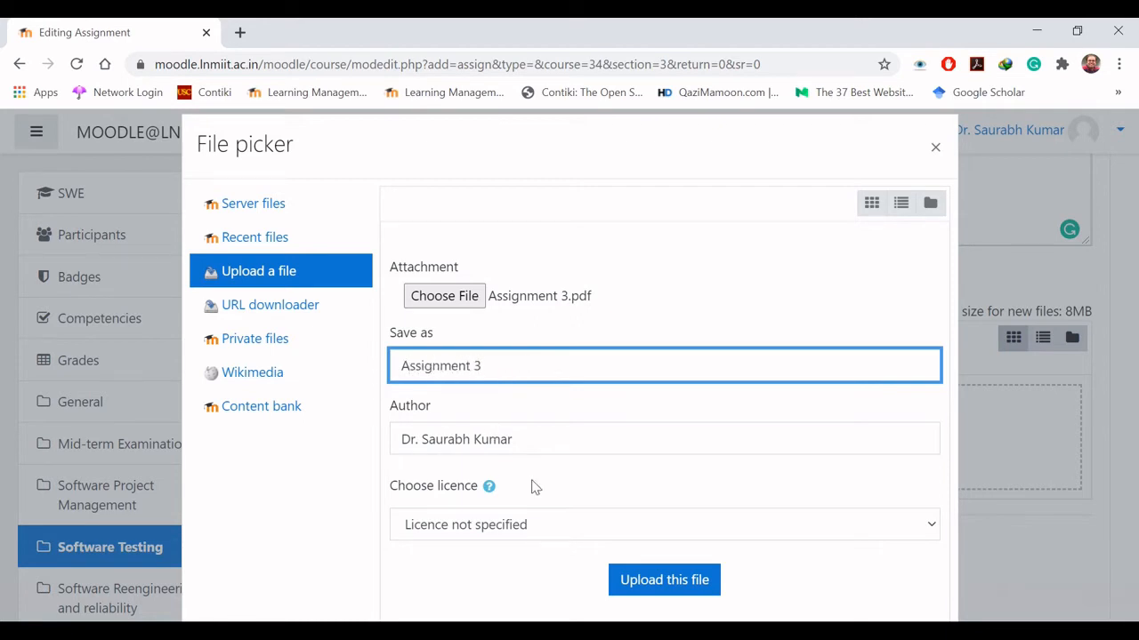
{"action": "left_click", "coordinate": [669, 589]}
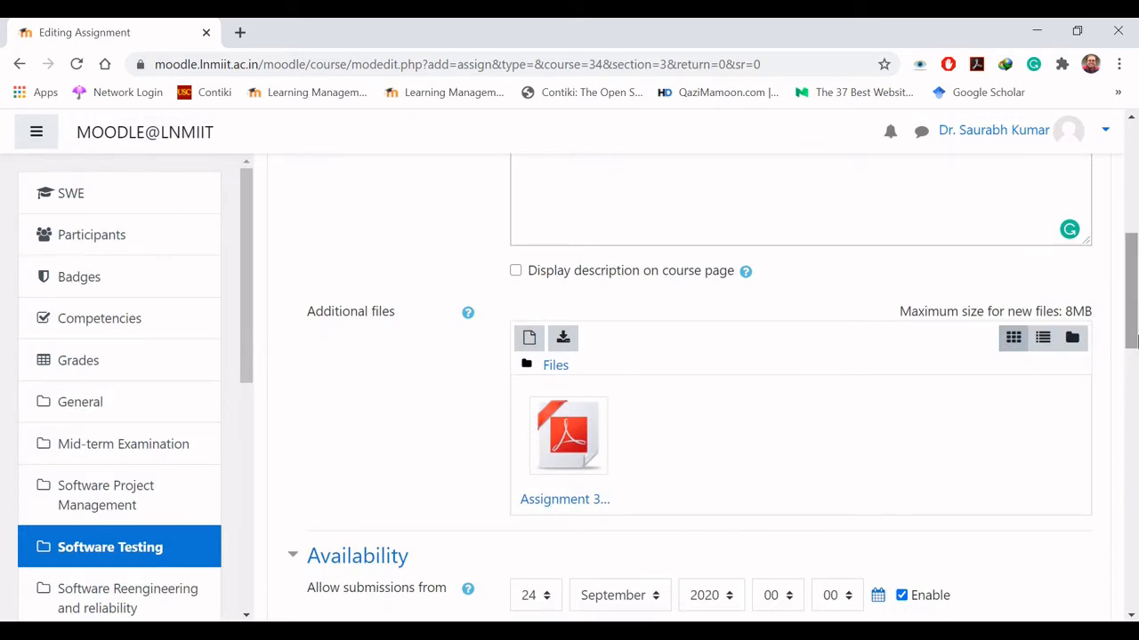
Set the assignment to allow submissions from 24 October 2020 at 12:00.
{"action": "left_click_drag", "start_coordinate": [1134, 345], "coordinate": [1133, 408]}
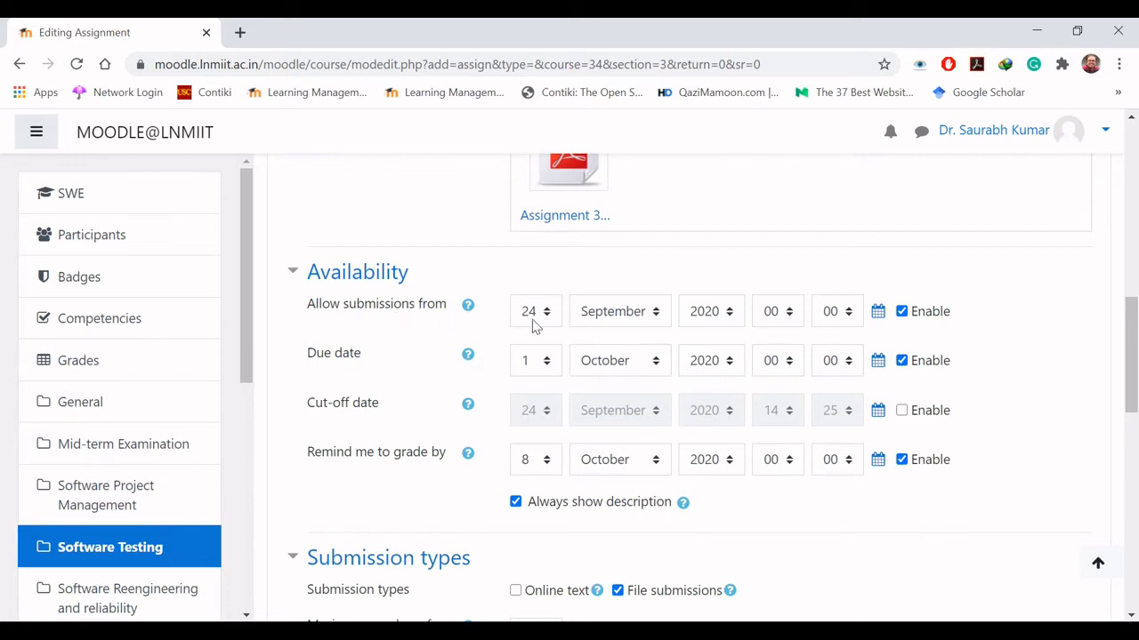
{"action": "left_click", "coordinate": [655, 320]}
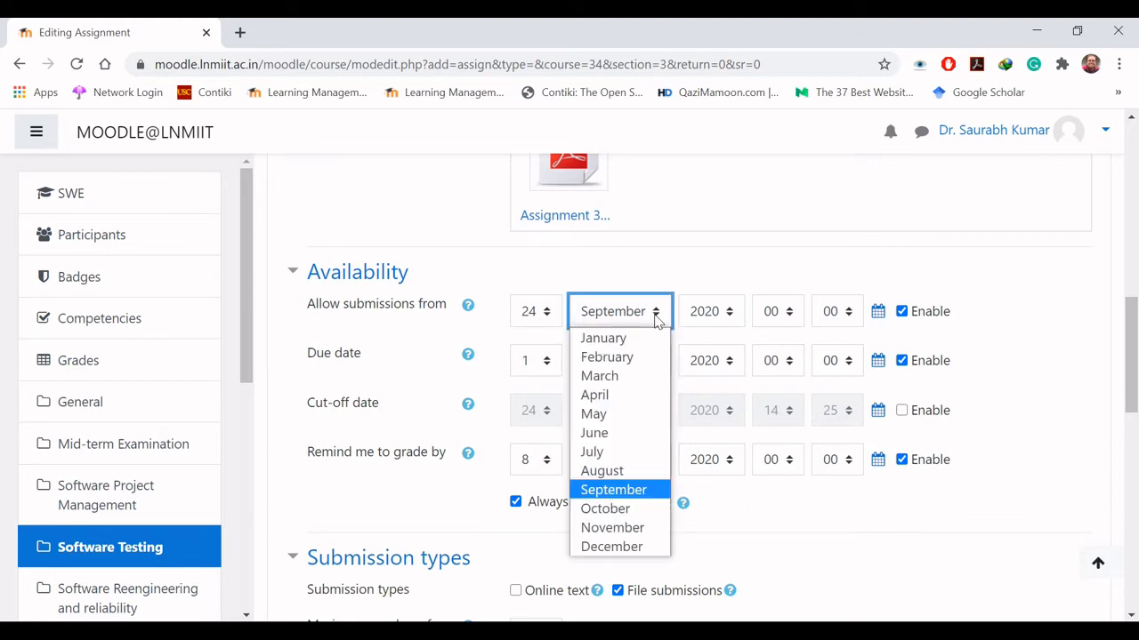
{"action": "left_click", "coordinate": [610, 508]}
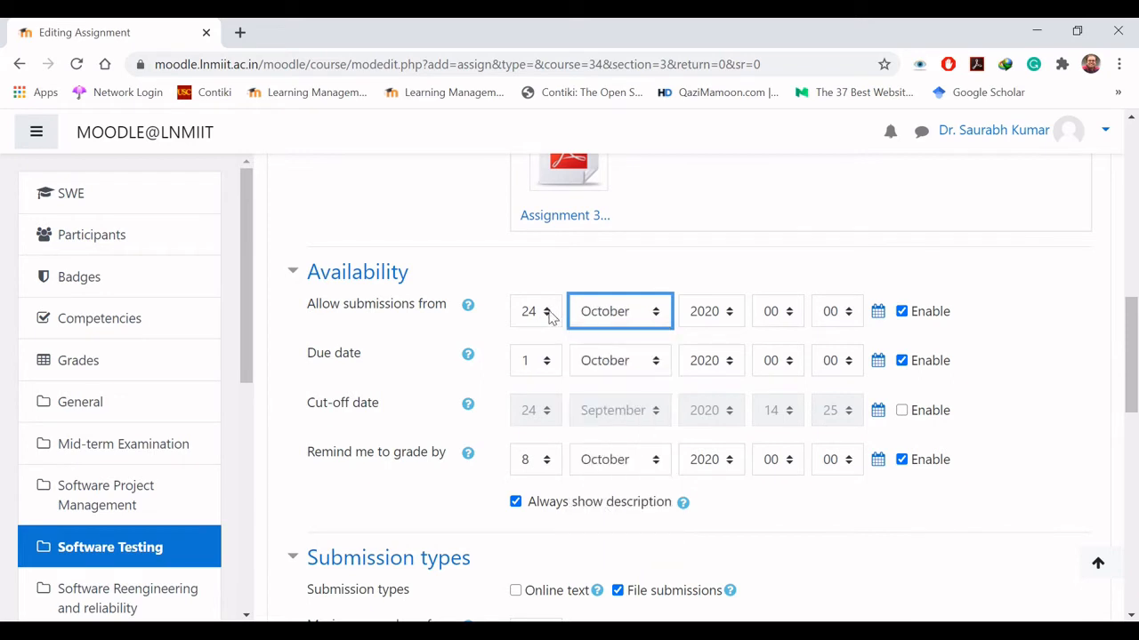
{"action": "left_click", "coordinate": [546, 312]}
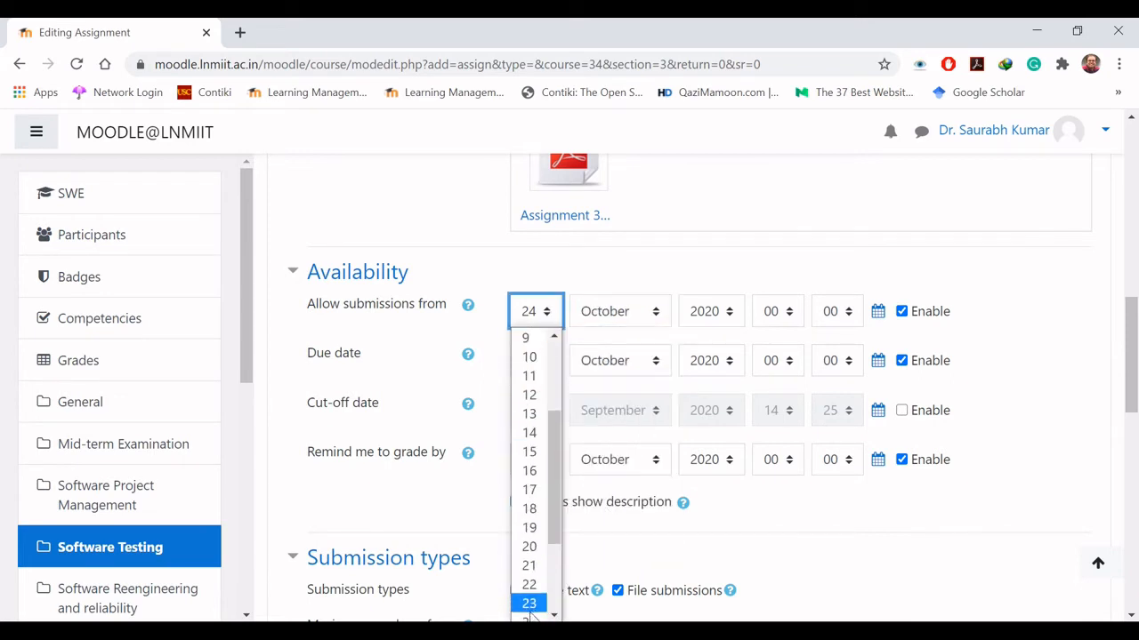
{"action": "left_click", "coordinate": [531, 614]}
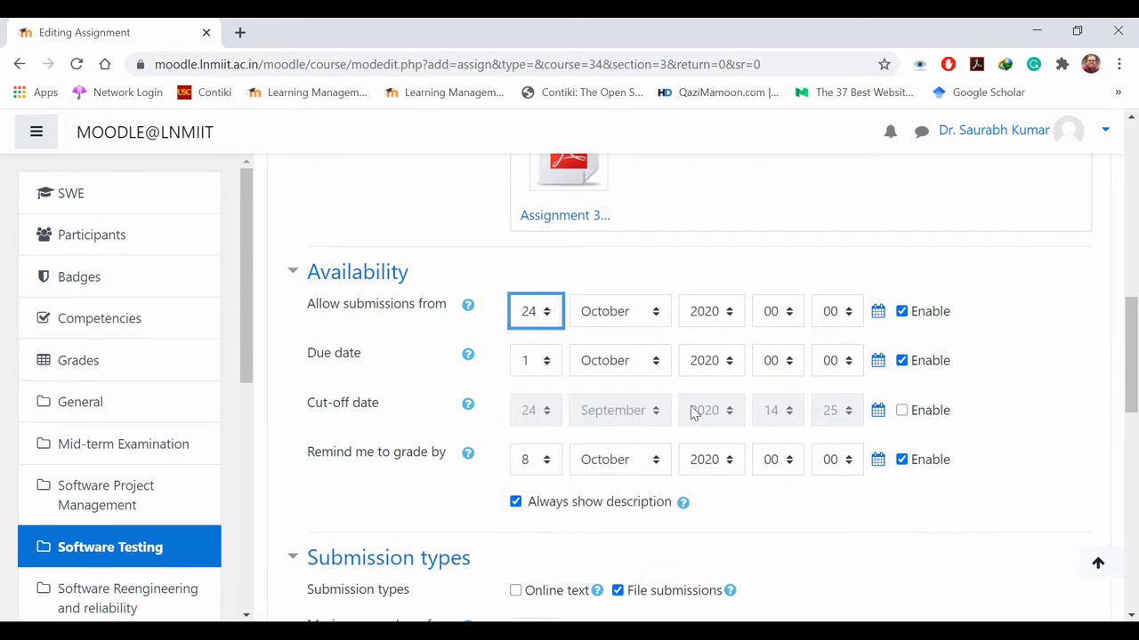
{"action": "left_click", "coordinate": [789, 314]}
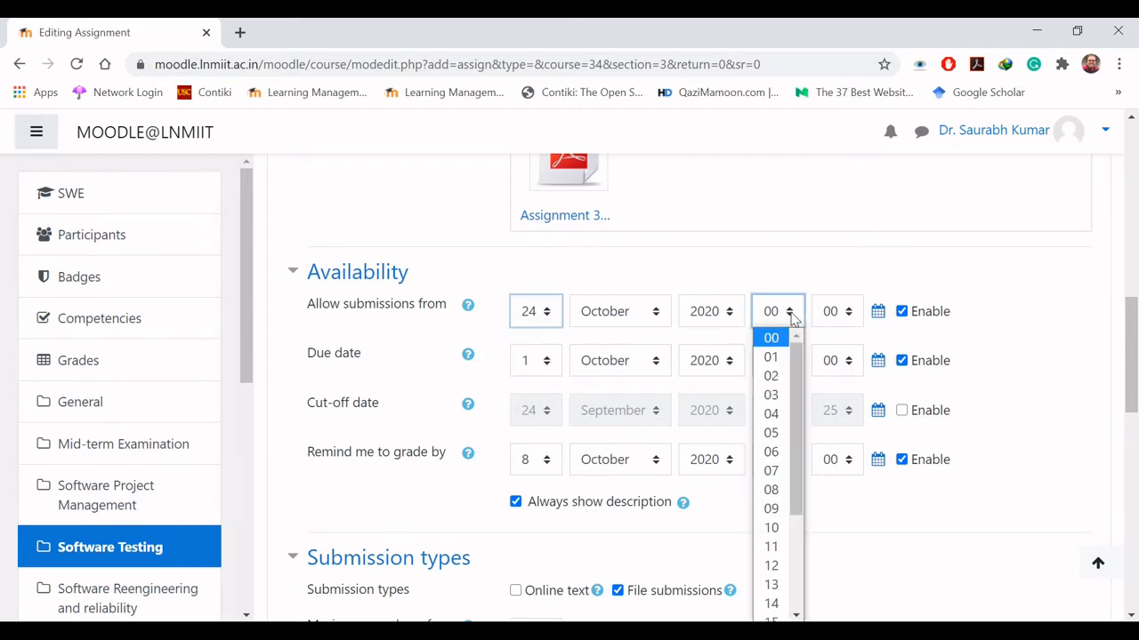
{"action": "left_click", "coordinate": [771, 565]}
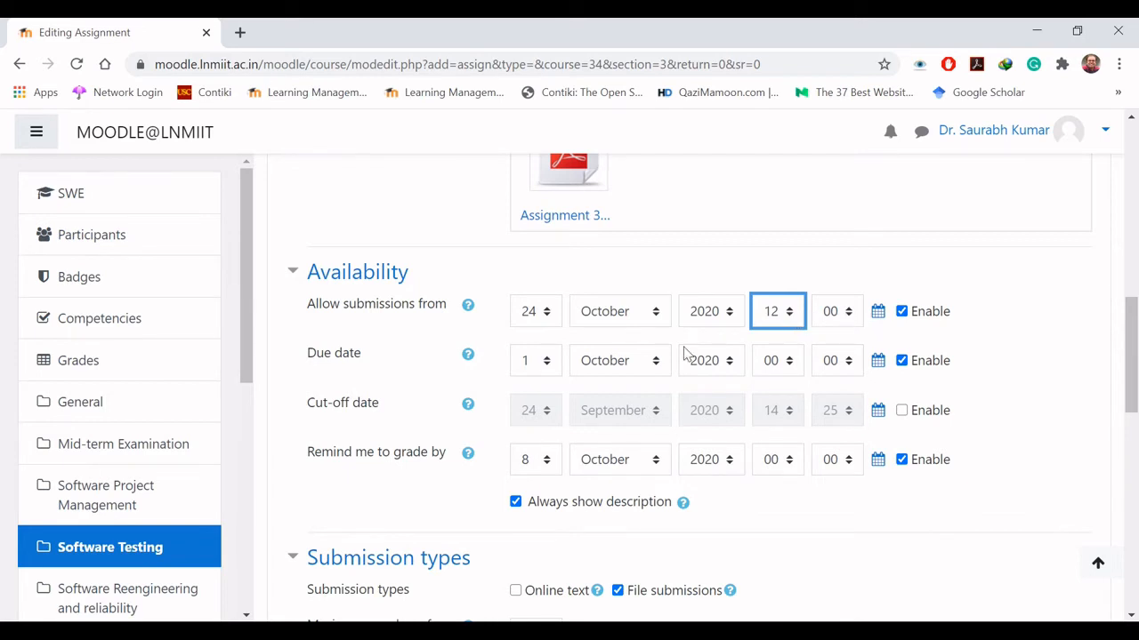
Set the assignment's due date to 31 October 2020 at 00:00.
{"action": "left_click", "coordinate": [549, 364]}
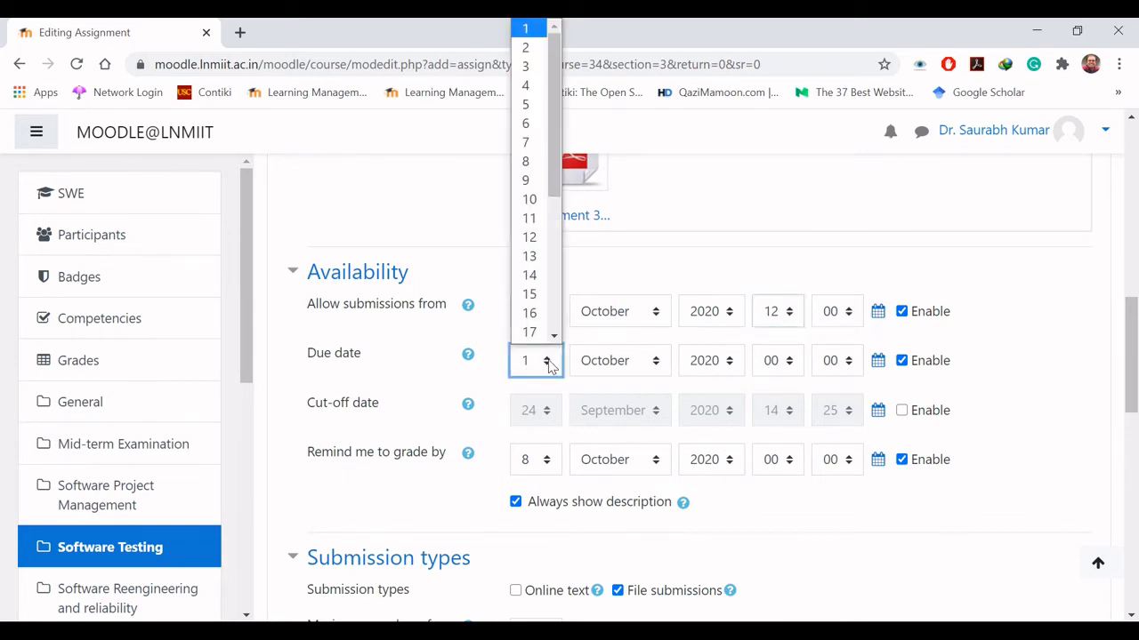
{"action": "left_click", "coordinate": [553, 337]}
{"action": "left_click", "coordinate": [553, 337]}
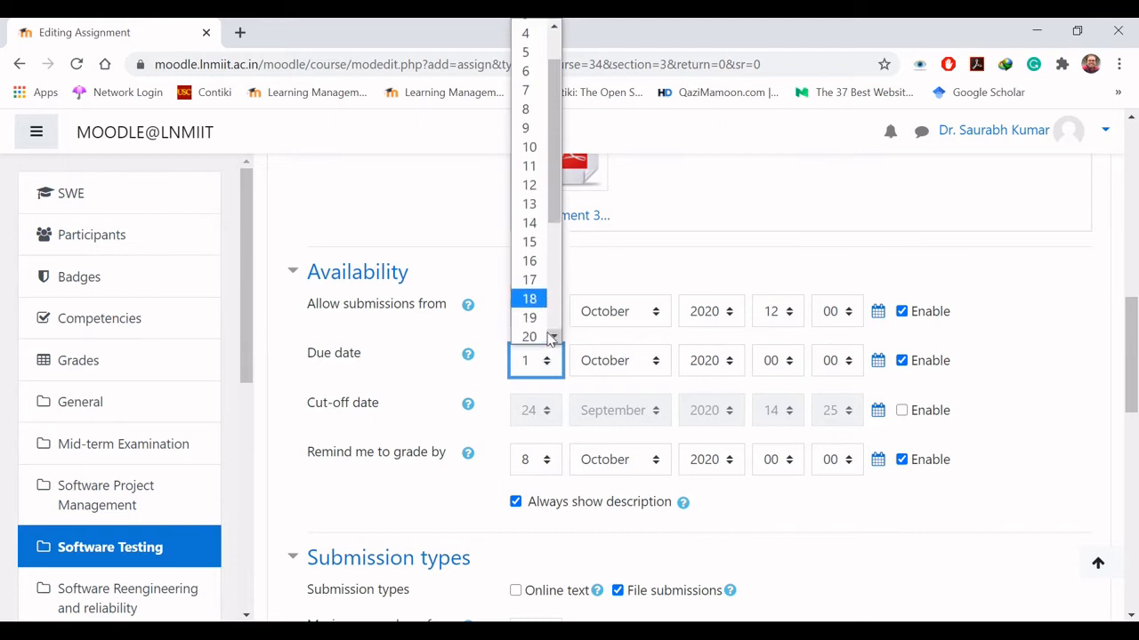
{"action": "left_click", "coordinate": [553, 337]}
{"action": "scroll", "coordinate": [552, 337], "scroll_direction": "down", "scroll_amount": 3}
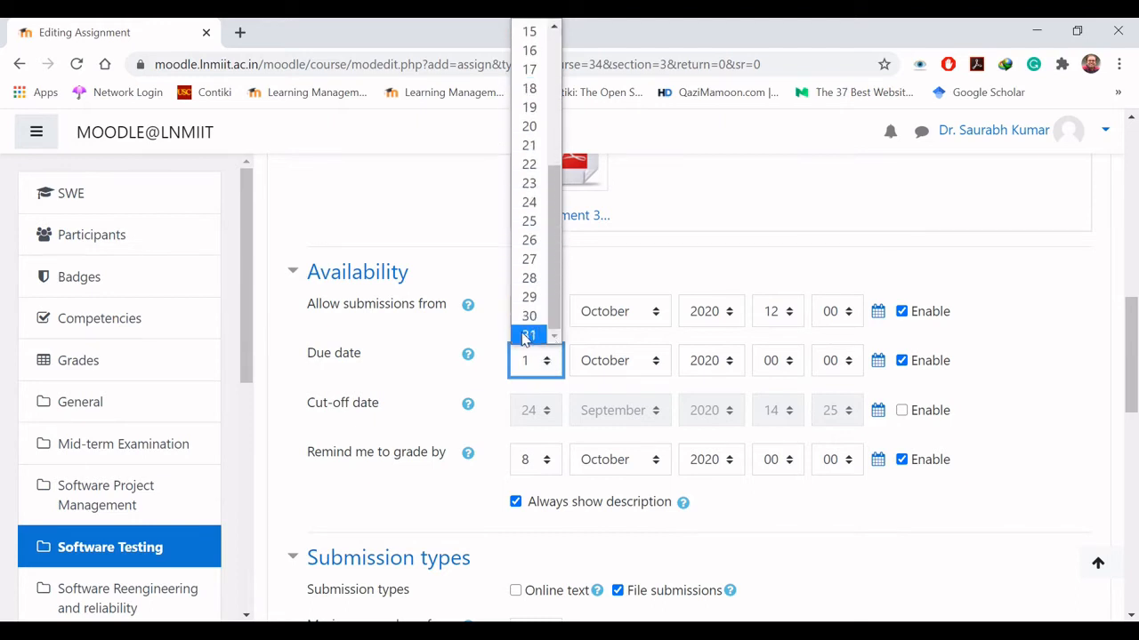
{"action": "left_click", "coordinate": [525, 330]}
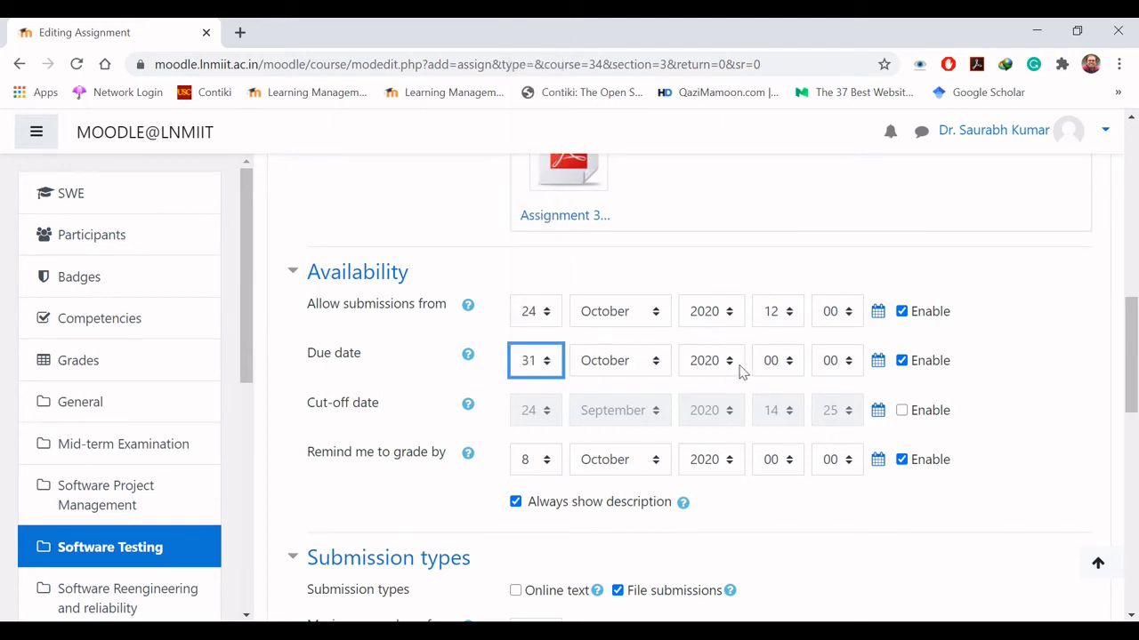
{"action": "left_click", "coordinate": [789, 363]}
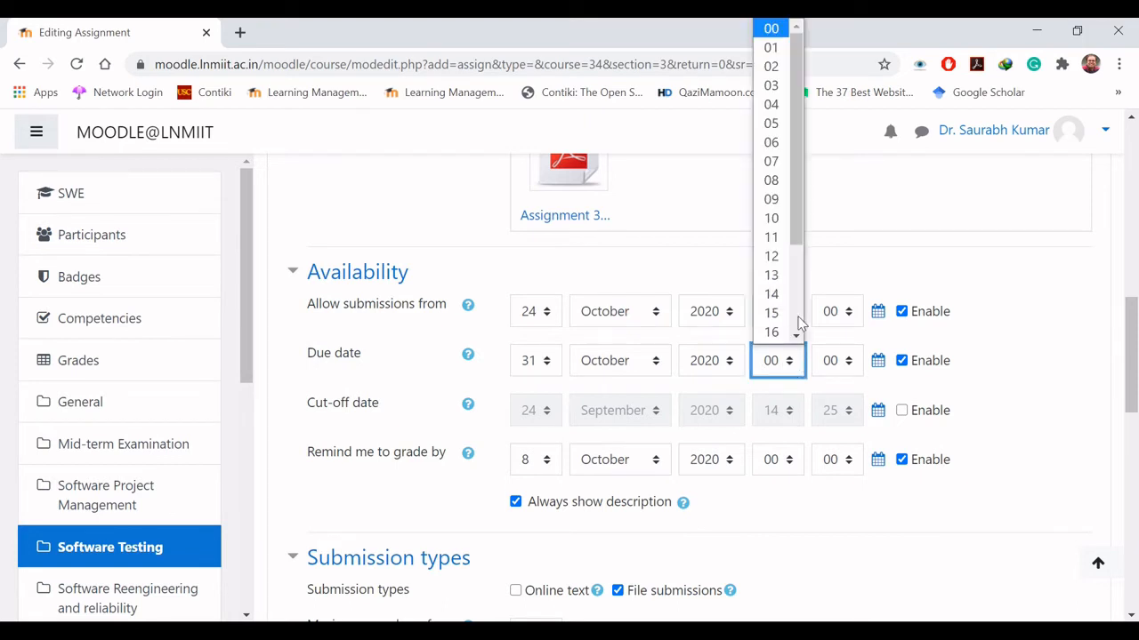
{"action": "left_click", "coordinate": [774, 29]}
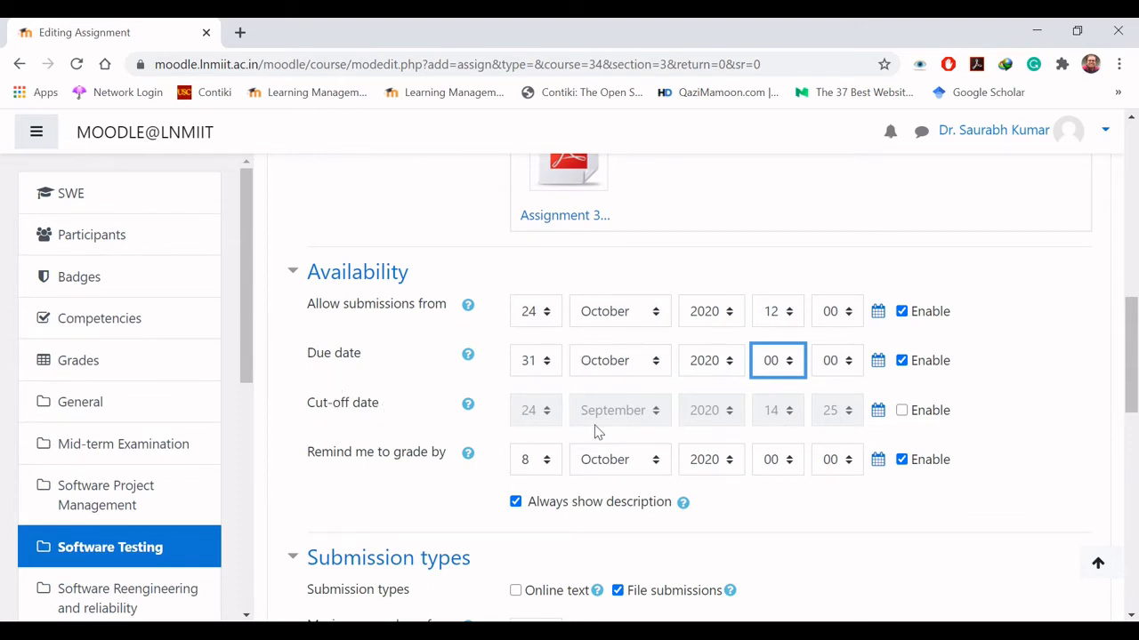
Enable the cut-off date and set it to 1 October 2020.
{"action": "left_click", "coordinate": [902, 411]}
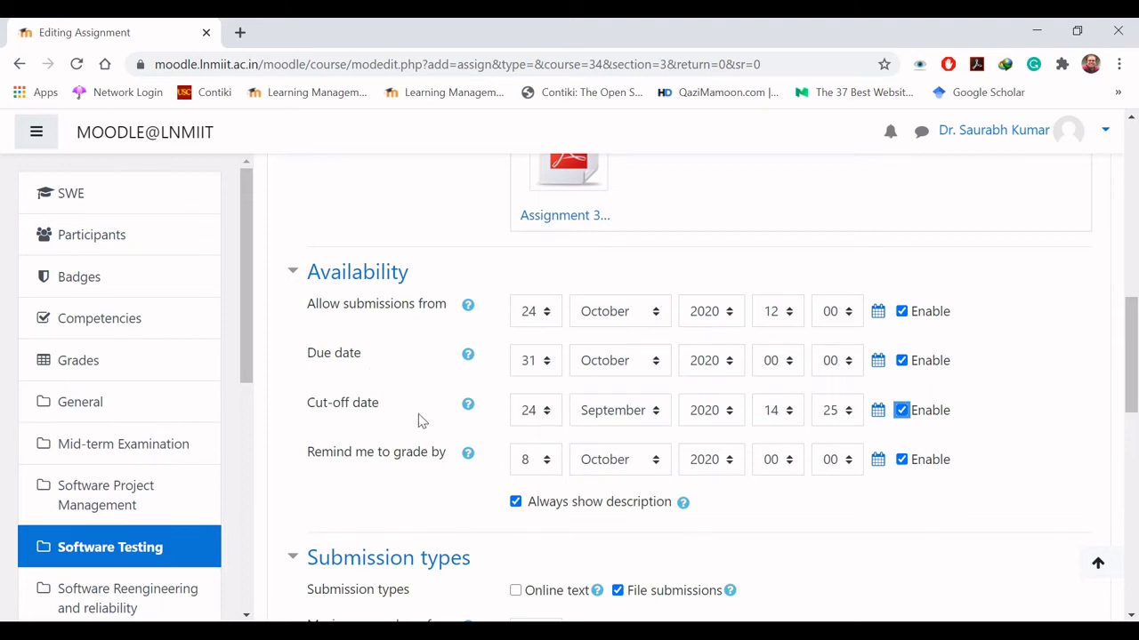
{"action": "left_click", "coordinate": [549, 411]}
{"action": "left_click", "coordinate": [558, 374]}
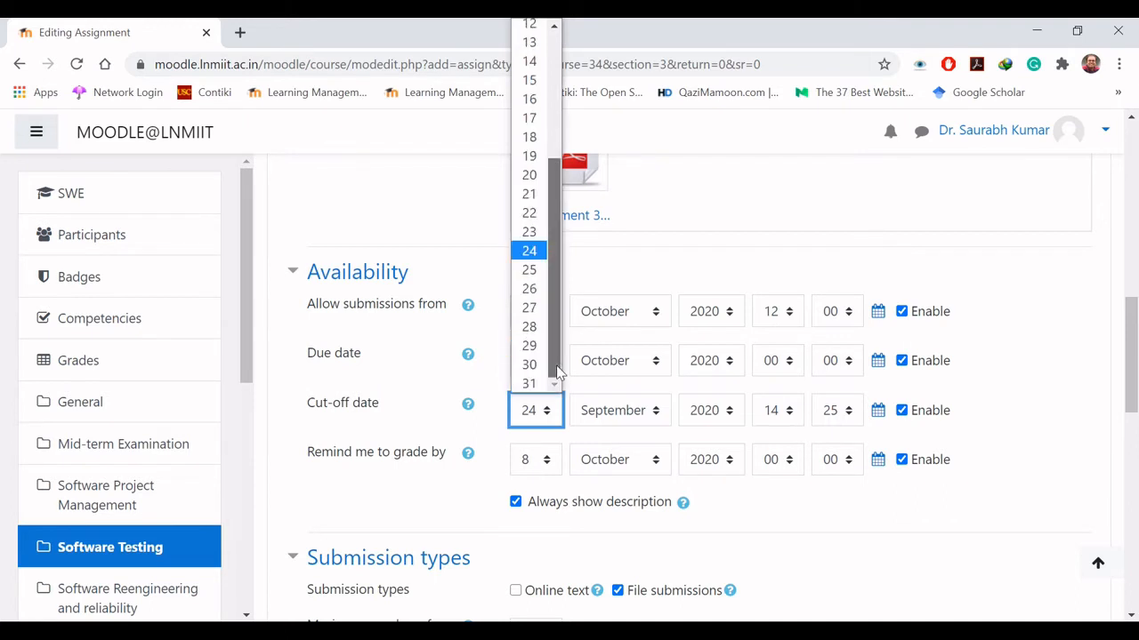
{"action": "left_click", "coordinate": [535, 383]}
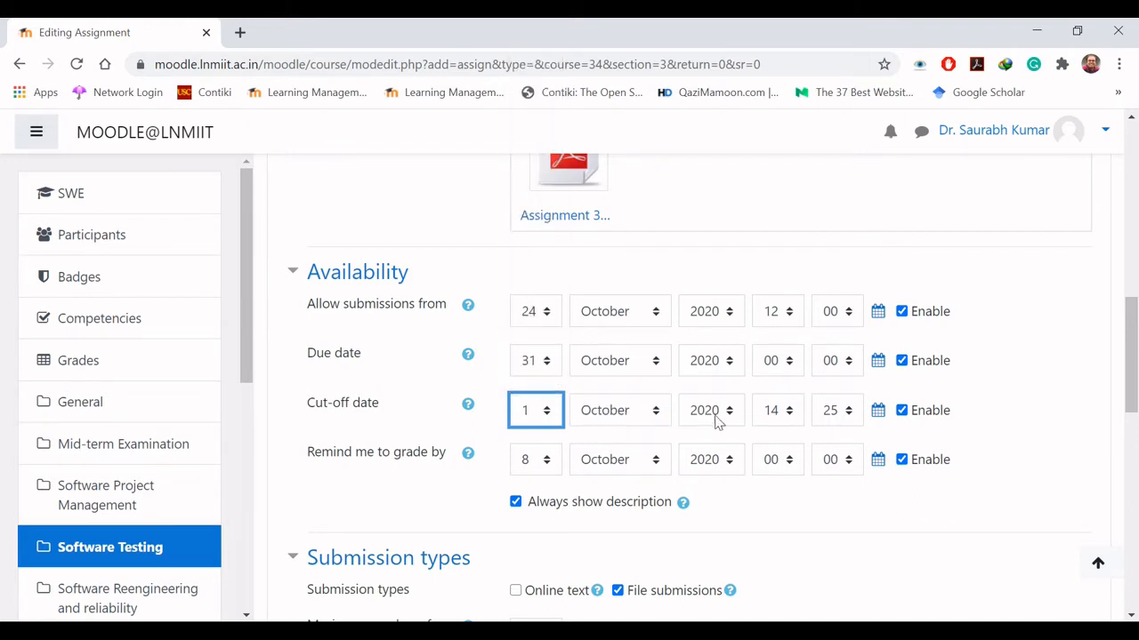
Set the cut-off time to 01:00.
{"action": "left_click", "coordinate": [777, 411]}
{"action": "left_click", "coordinate": [768, 27]}
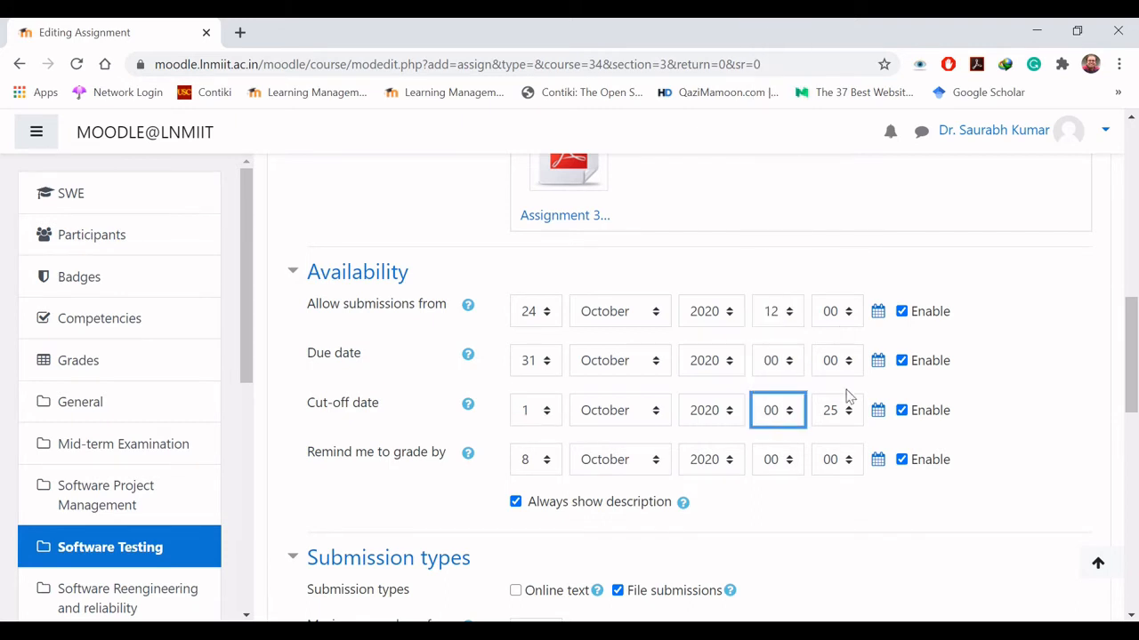
{"action": "left_click", "coordinate": [848, 411]}
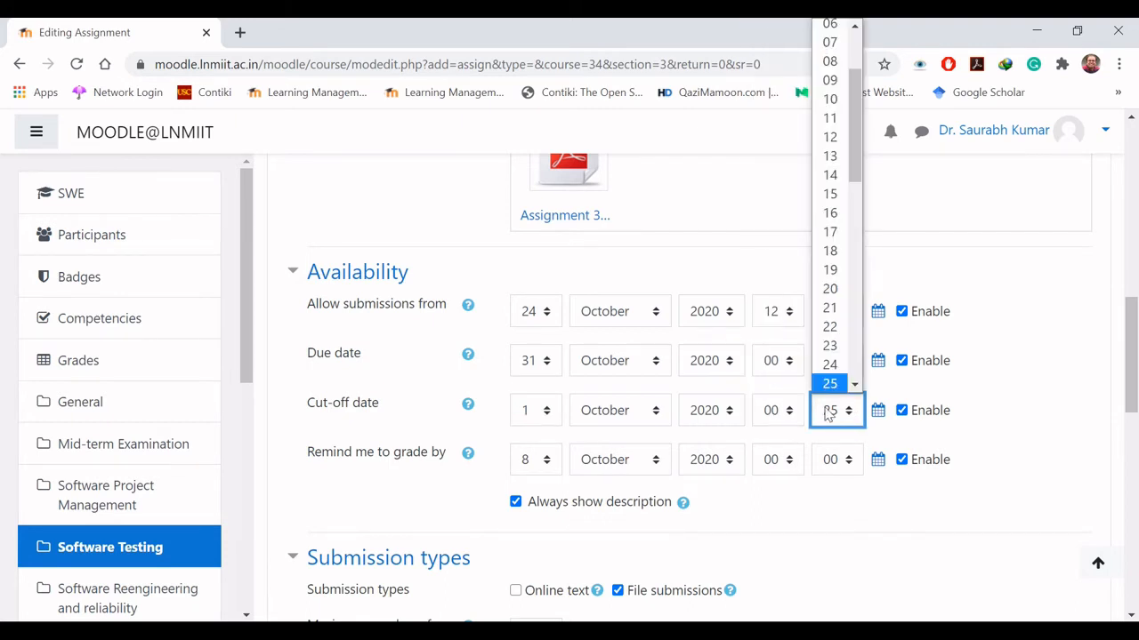
{"action": "left_click", "coordinate": [781, 419]}
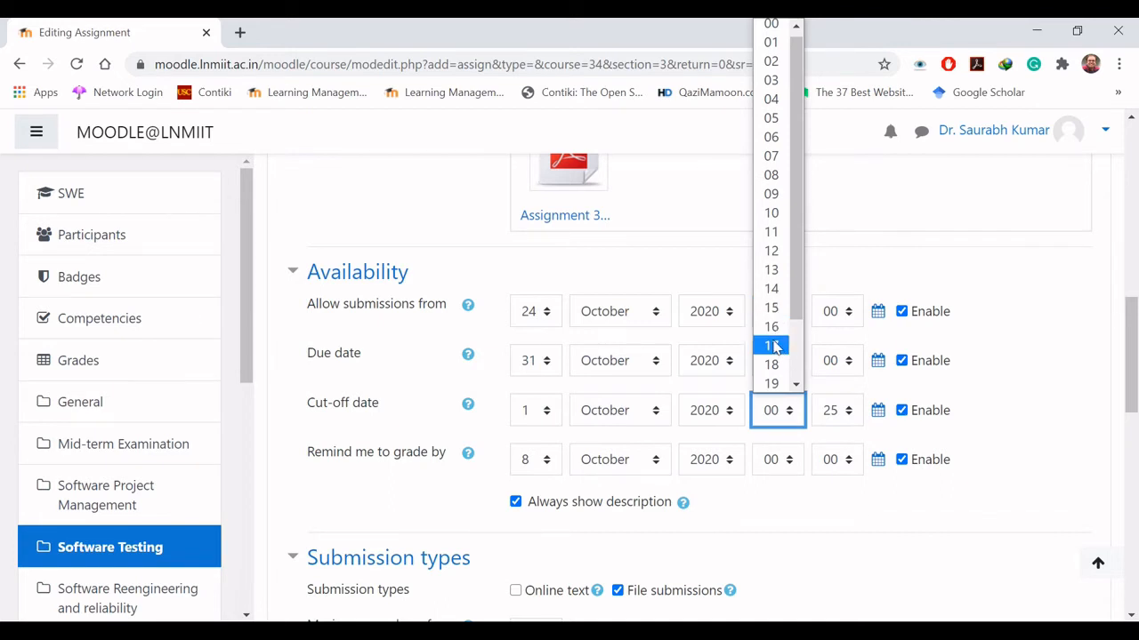
{"action": "left_click", "coordinate": [770, 41]}
{"action": "left_click", "coordinate": [841, 413]}
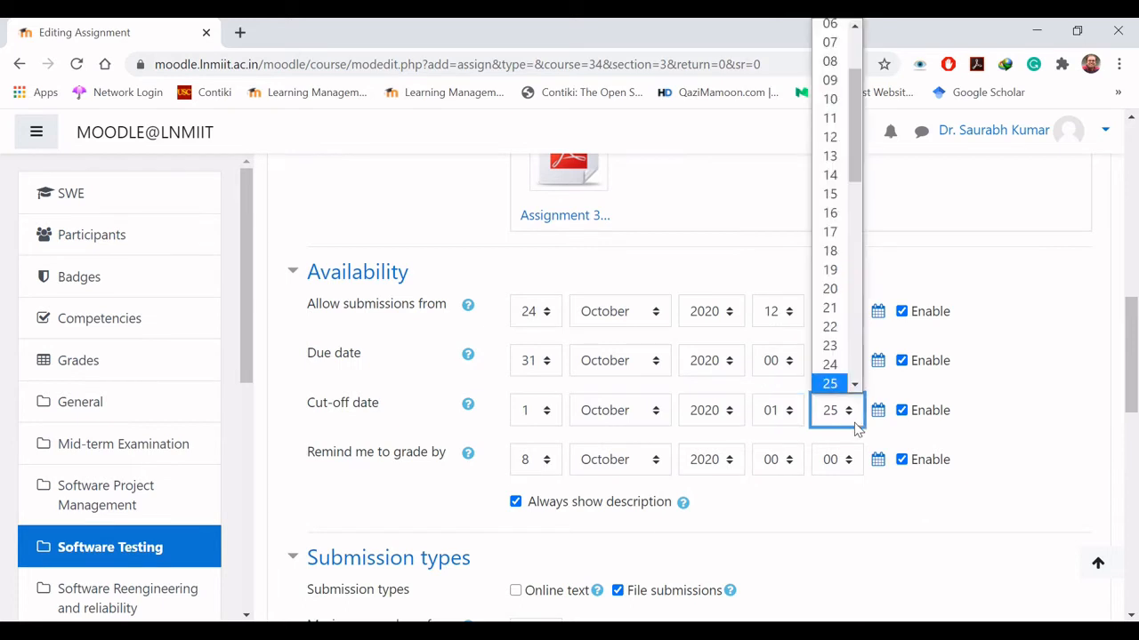
{"action": "scroll", "coordinate": [830, 54], "scroll_direction": "up", "scroll_amount": 2}
{"action": "left_click", "coordinate": [832, 32]}
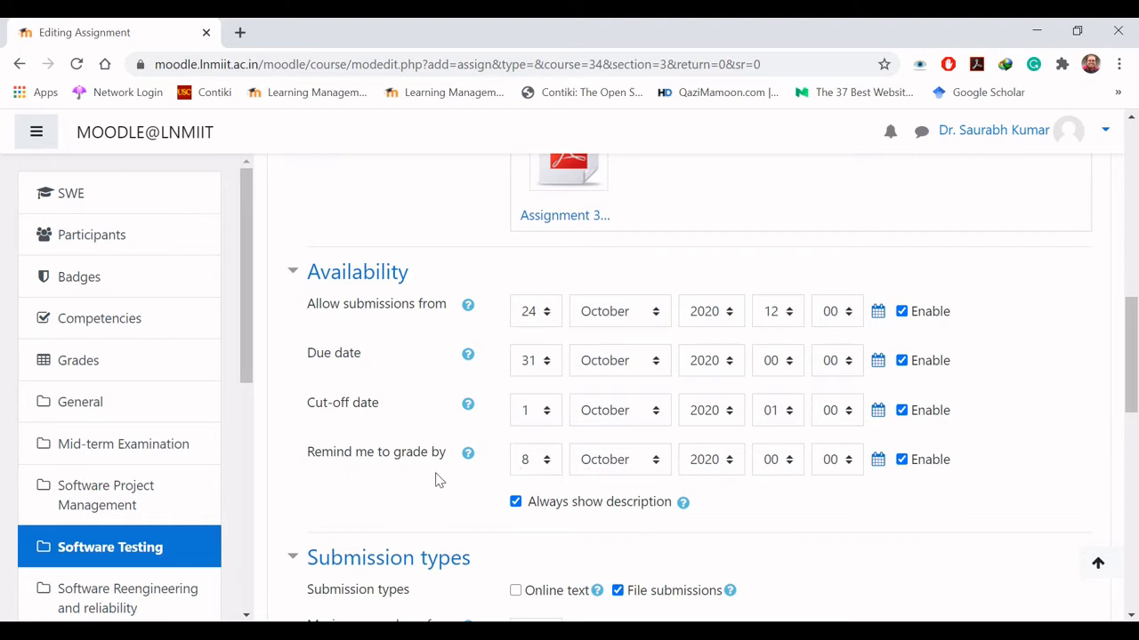
Try switching off the Always show description option and restore it.
{"action": "left_click_drag", "start_coordinate": [1132, 405], "coordinate": [1131, 440]}
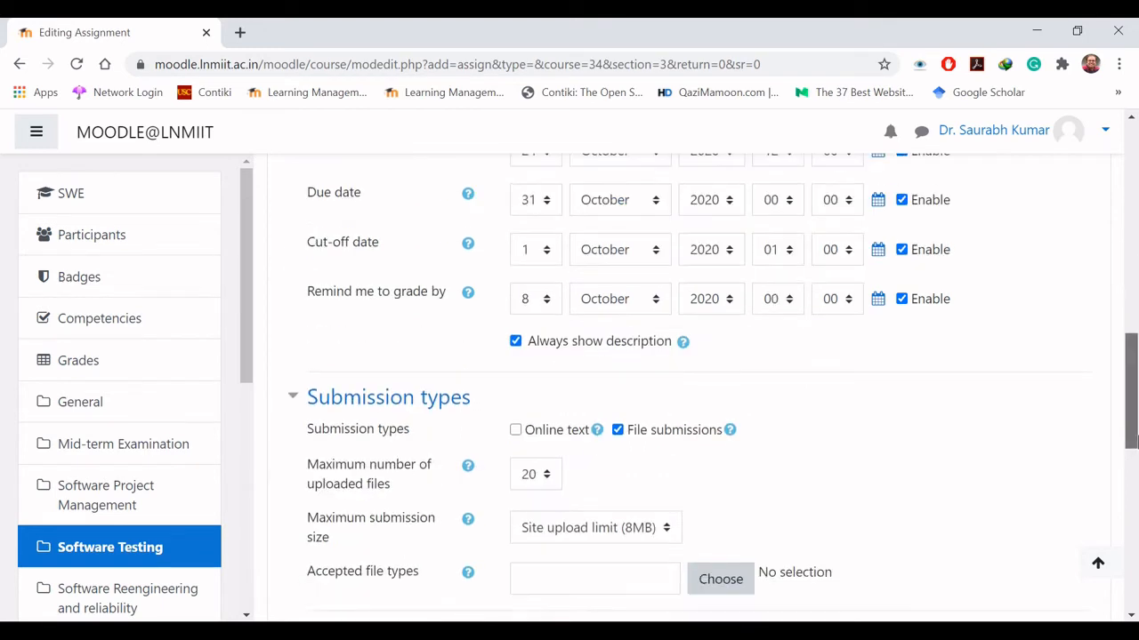
{"action": "left_click", "coordinate": [518, 343]}
{"action": "left_click", "coordinate": [517, 344]}
Try online text with an enabled word limit as the only submission type, and return to file submissions only.
{"action": "left_click_drag", "start_coordinate": [1132, 405], "coordinate": [1134, 451]}
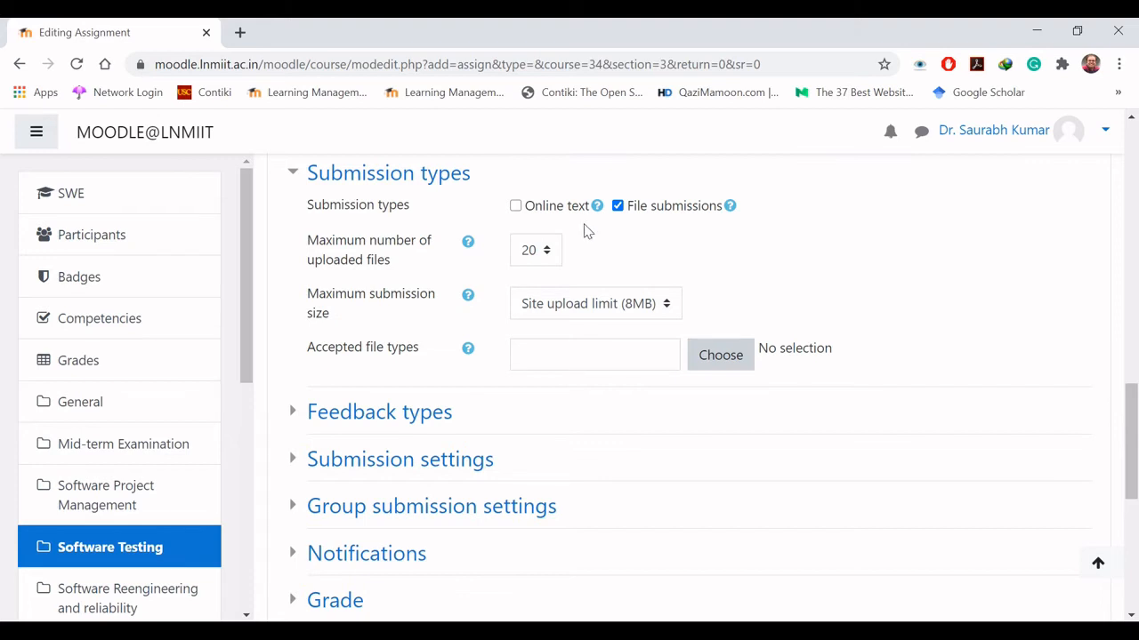
{"action": "left_click", "coordinate": [516, 207]}
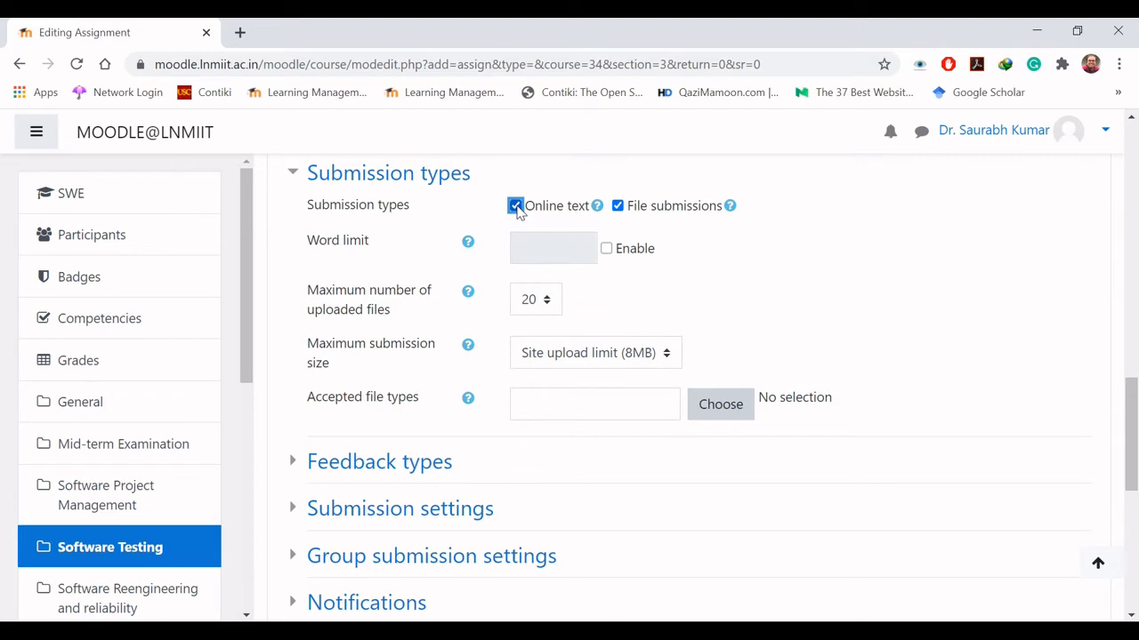
{"action": "left_click", "coordinate": [617, 206]}
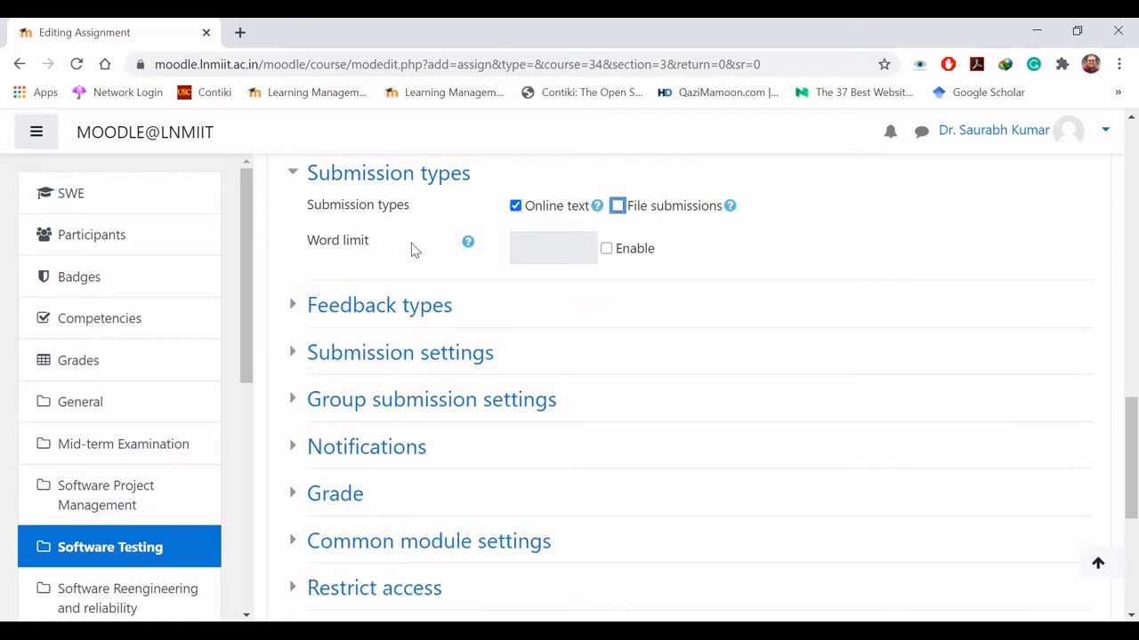
{"action": "left_click", "coordinate": [606, 249]}
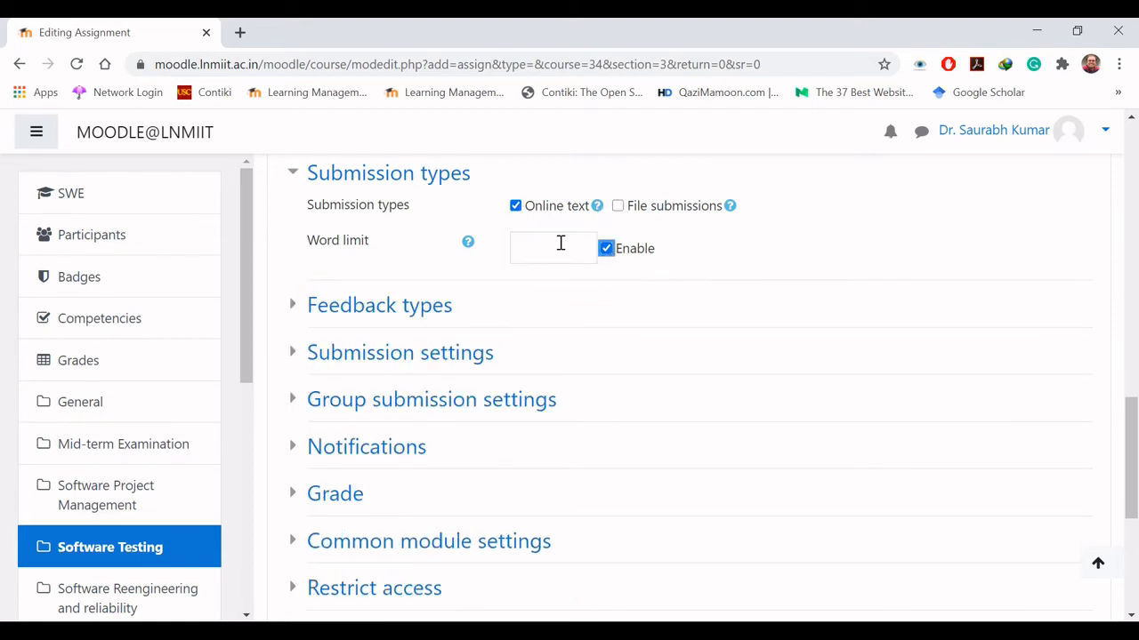
{"action": "left_click", "coordinate": [545, 248]}
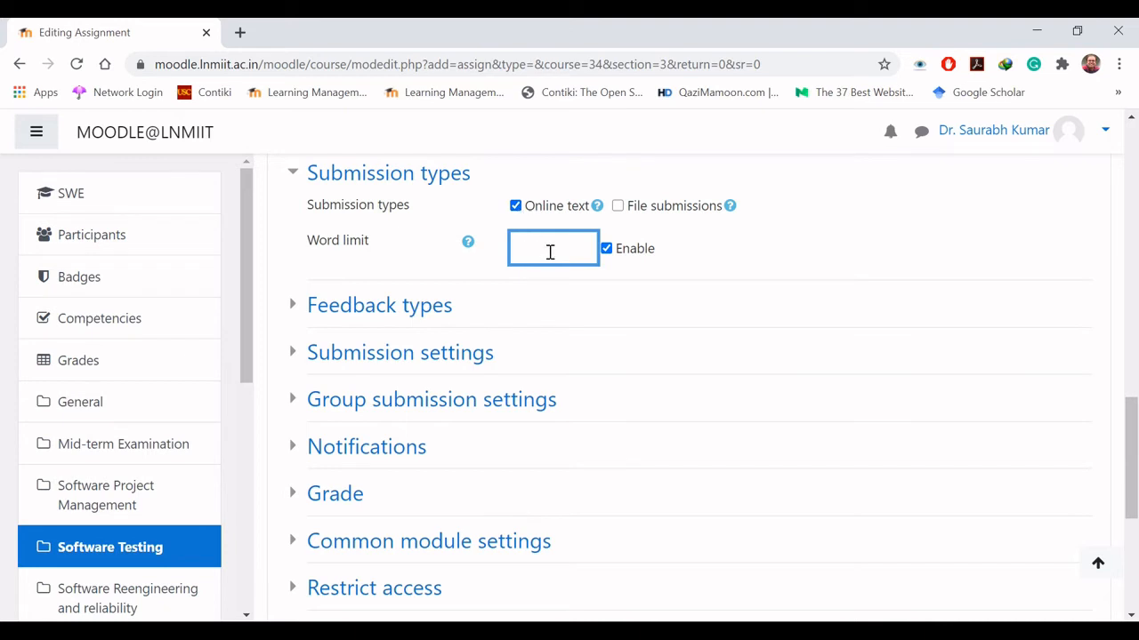
{"action": "left_click", "coordinate": [517, 210]}
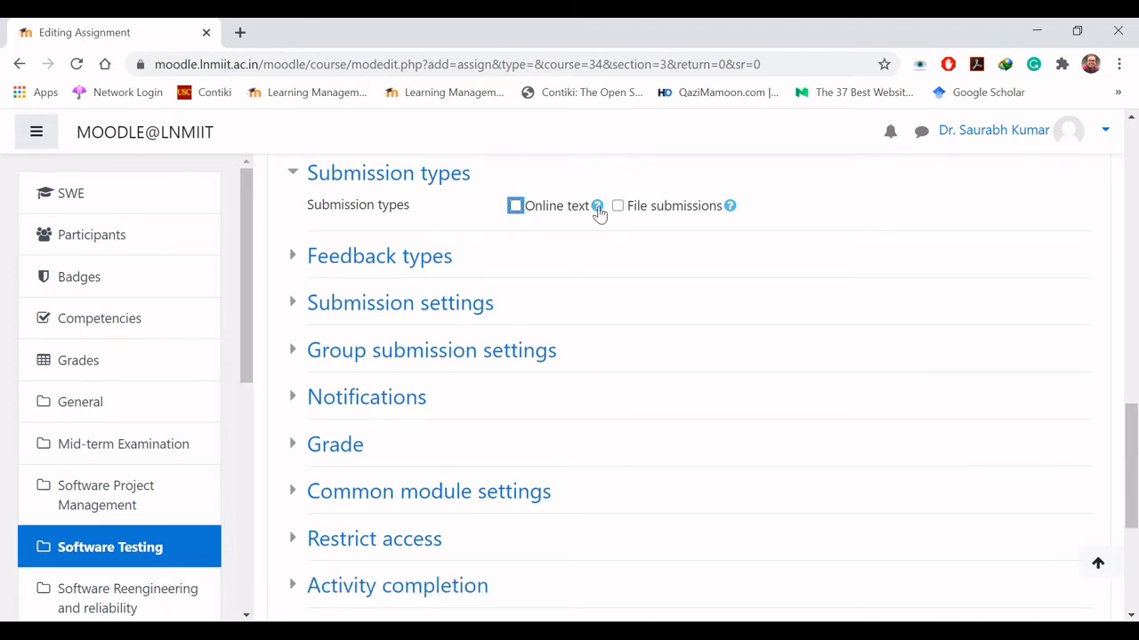
{"action": "left_click", "coordinate": [619, 208]}
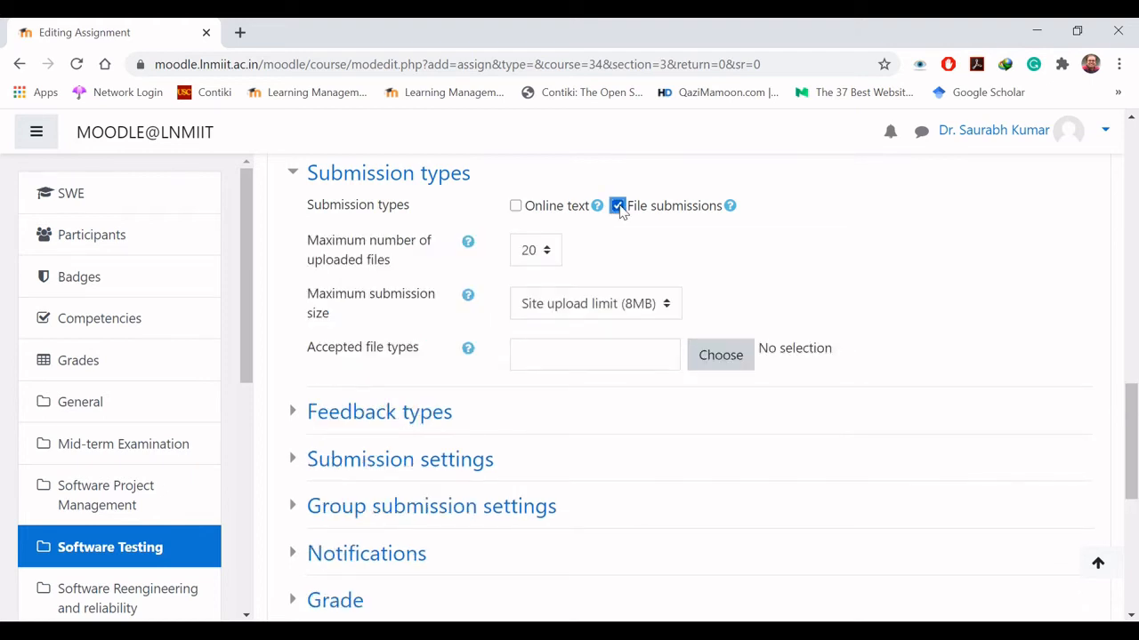
Review the available options for the maximum number of uploaded files and the maximum submission size.
{"action": "left_click", "coordinate": [547, 253]}
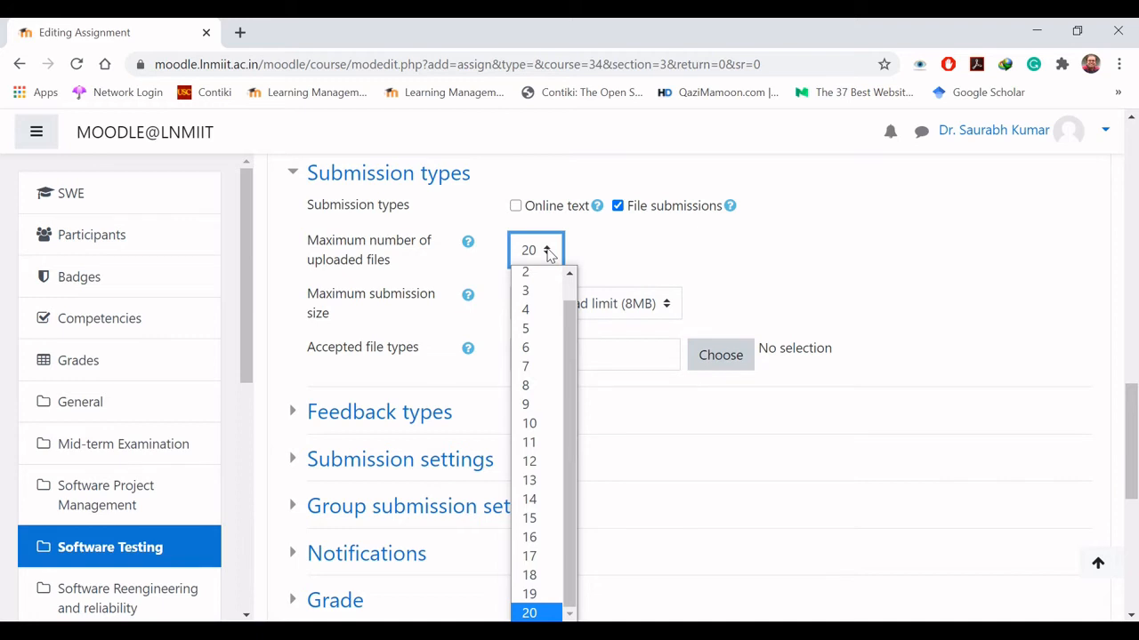
{"action": "left_click", "coordinate": [548, 255]}
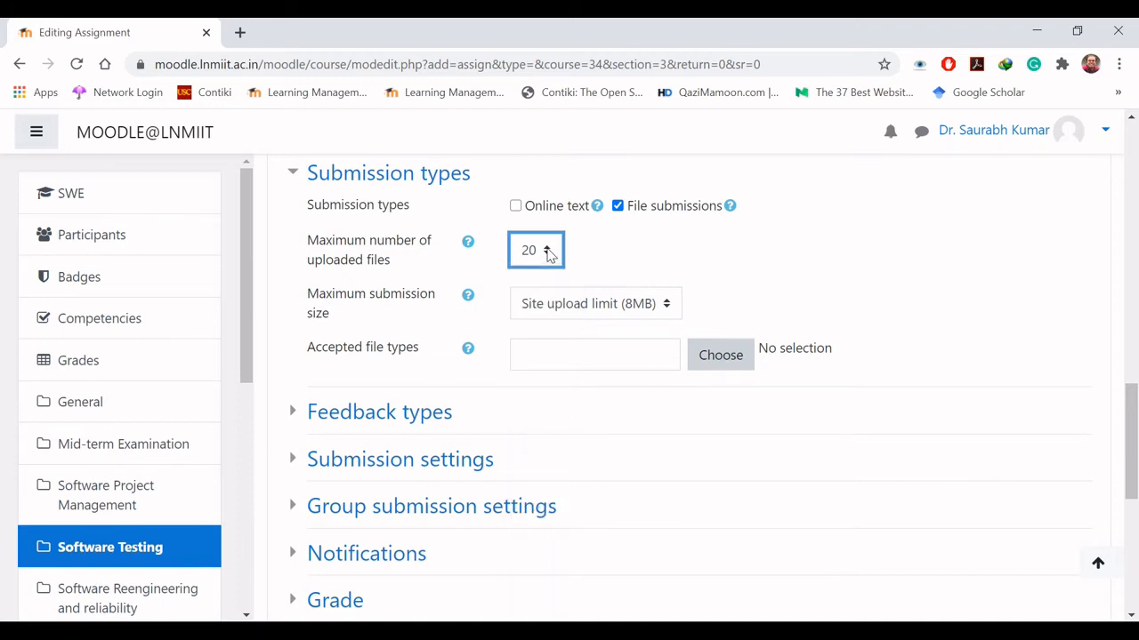
{"action": "left_click", "coordinate": [668, 312]}
{"action": "left_click", "coordinate": [669, 309]}
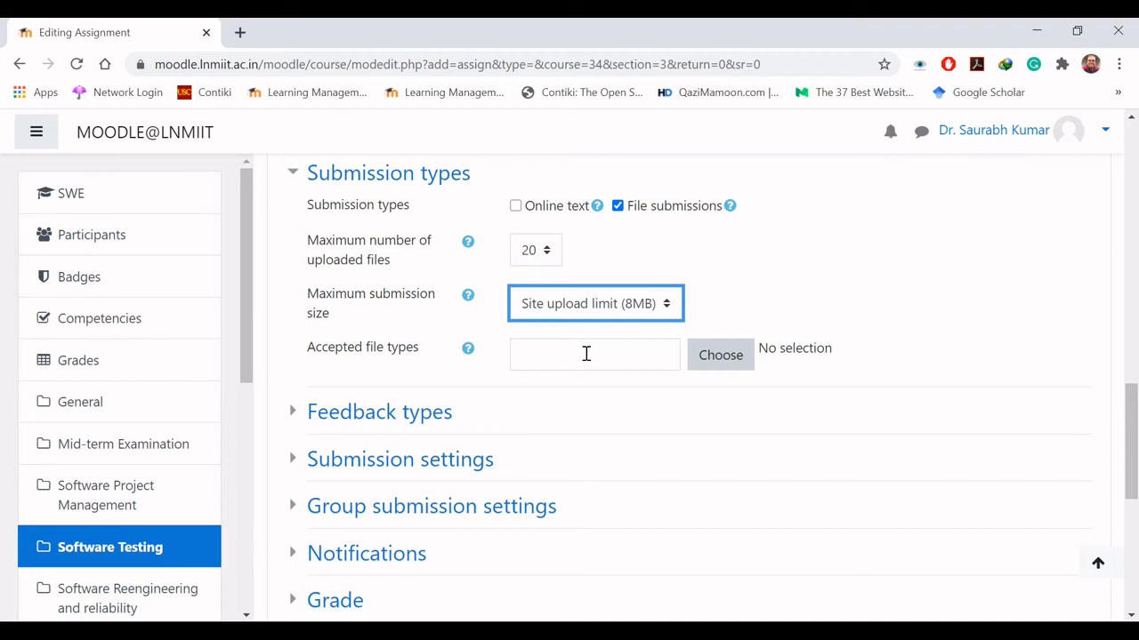
Restrict the accepted file types to Document files and PDF document, and save the selection.
{"action": "left_click", "coordinate": [722, 357]}
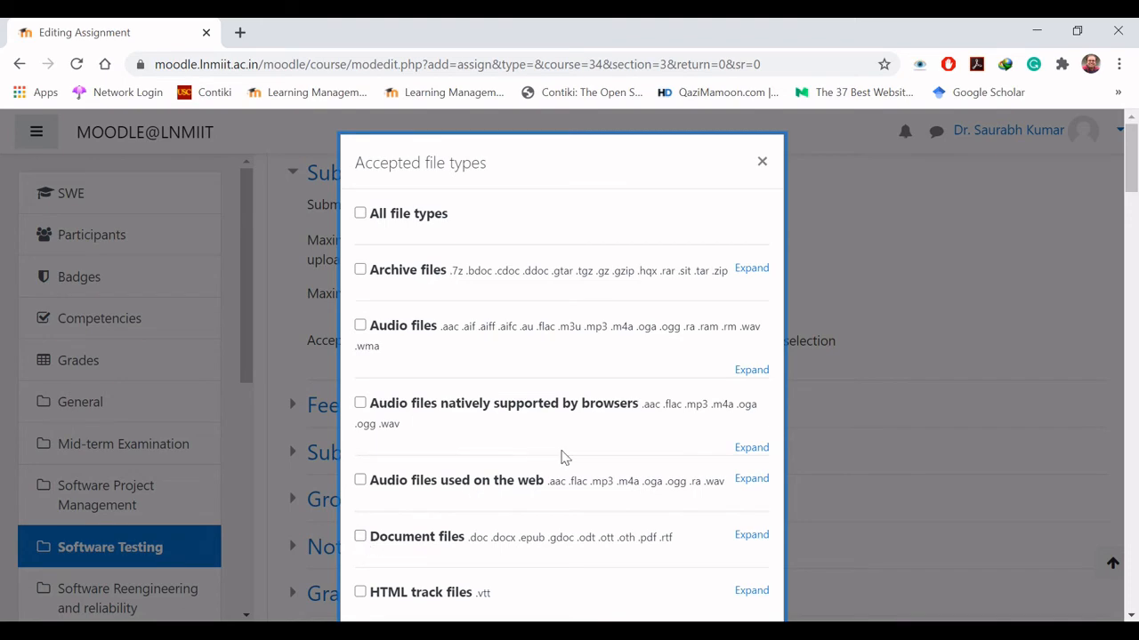
{"action": "mouse_move", "coordinate": [1134, 160]}
{"action": "left_mouse_down"}
{"action": "mouse_move", "coordinate": [1132, 427]}
{"action": "mouse_move", "coordinate": [1134, 169]}
{"action": "left_mouse_up"}
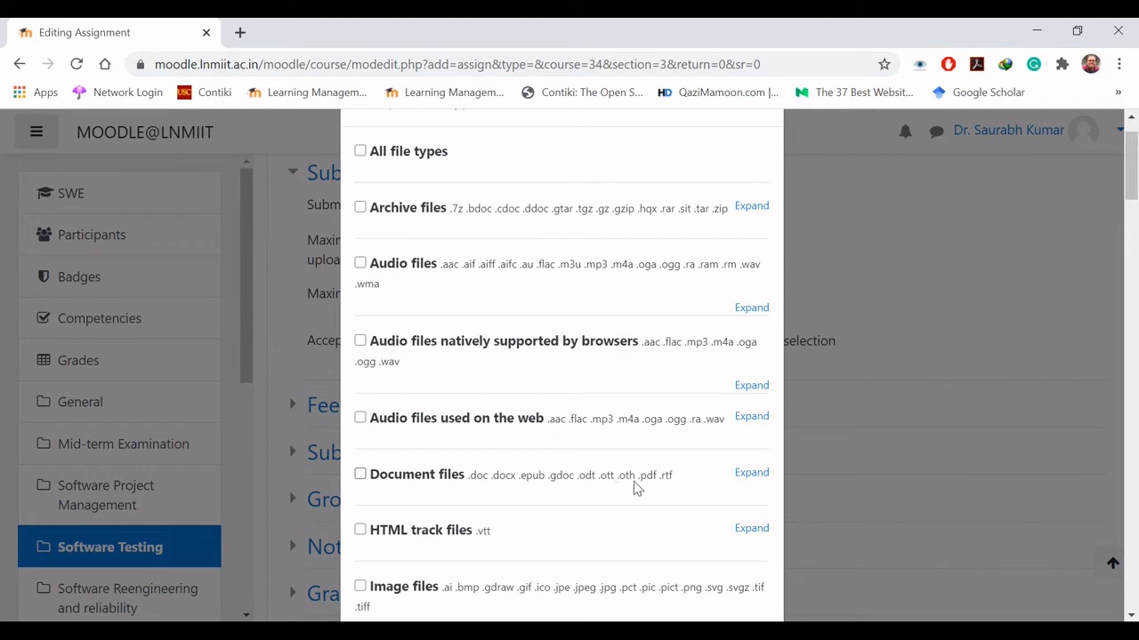
{"action": "left_click", "coordinate": [360, 475]}
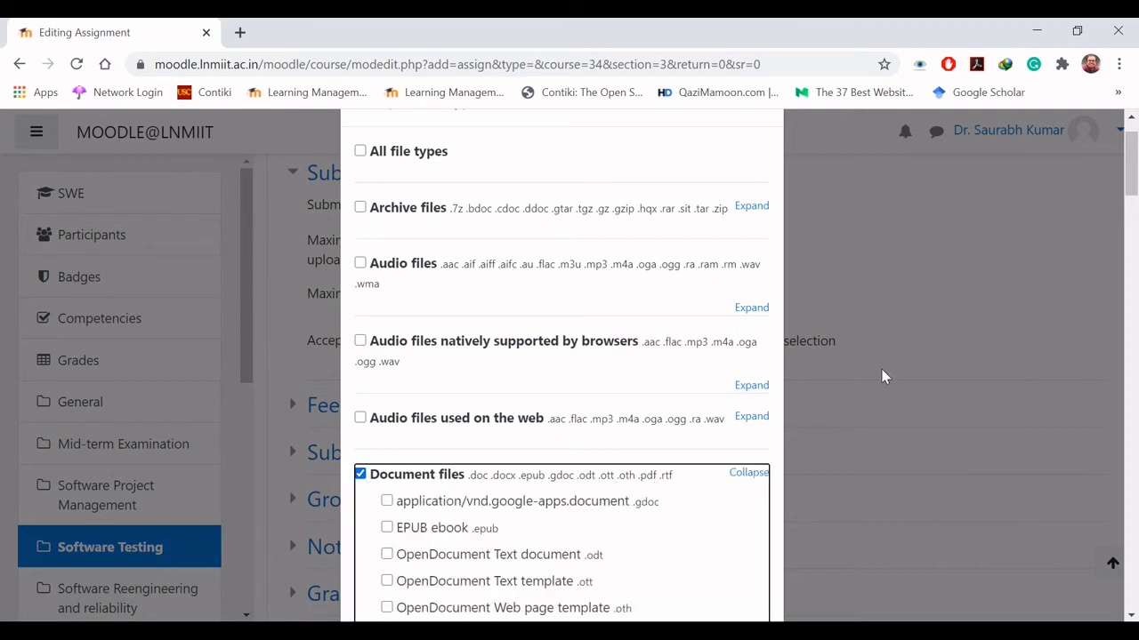
{"action": "left_click_drag", "start_coordinate": [1128, 172], "coordinate": [1130, 208]}
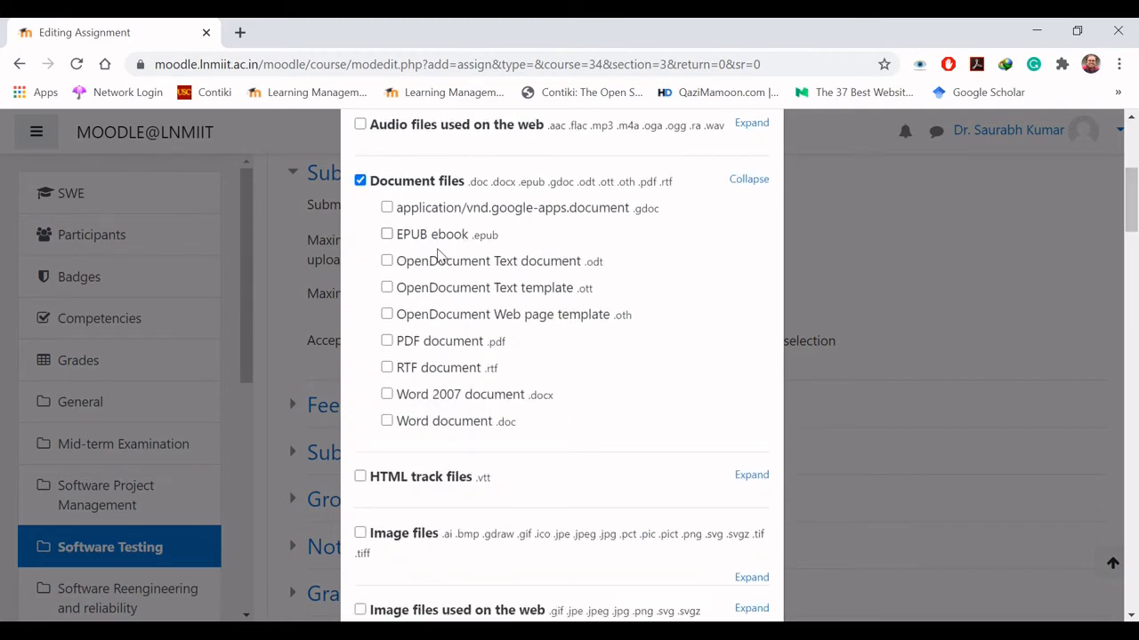
{"action": "left_click", "coordinate": [387, 341]}
{"action": "left_click_drag", "start_coordinate": [1131, 205], "coordinate": [1131, 576]}
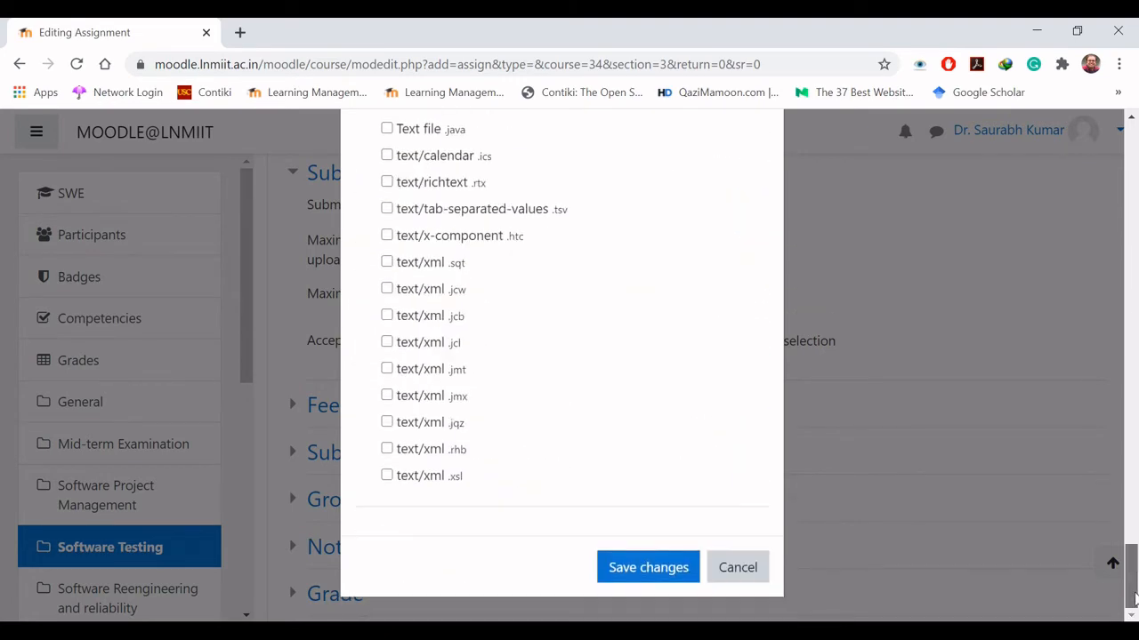
{"action": "left_click", "coordinate": [652, 569]}
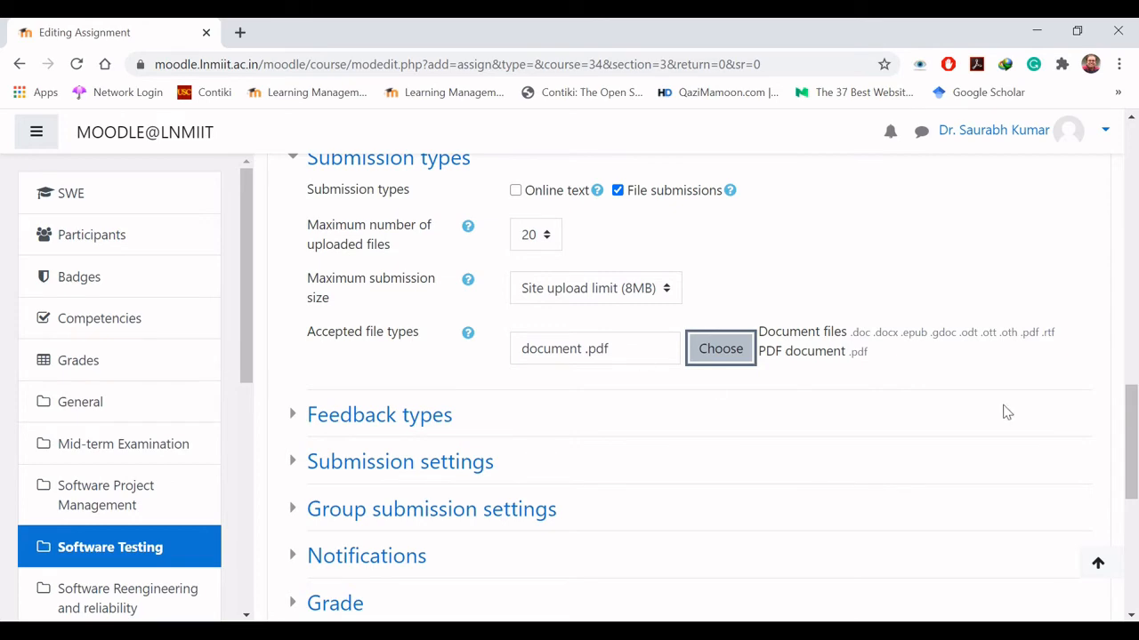
Review the feedback type options available for the assignment.
{"action": "left_click_drag", "start_coordinate": [1131, 442], "coordinate": [1135, 476]}
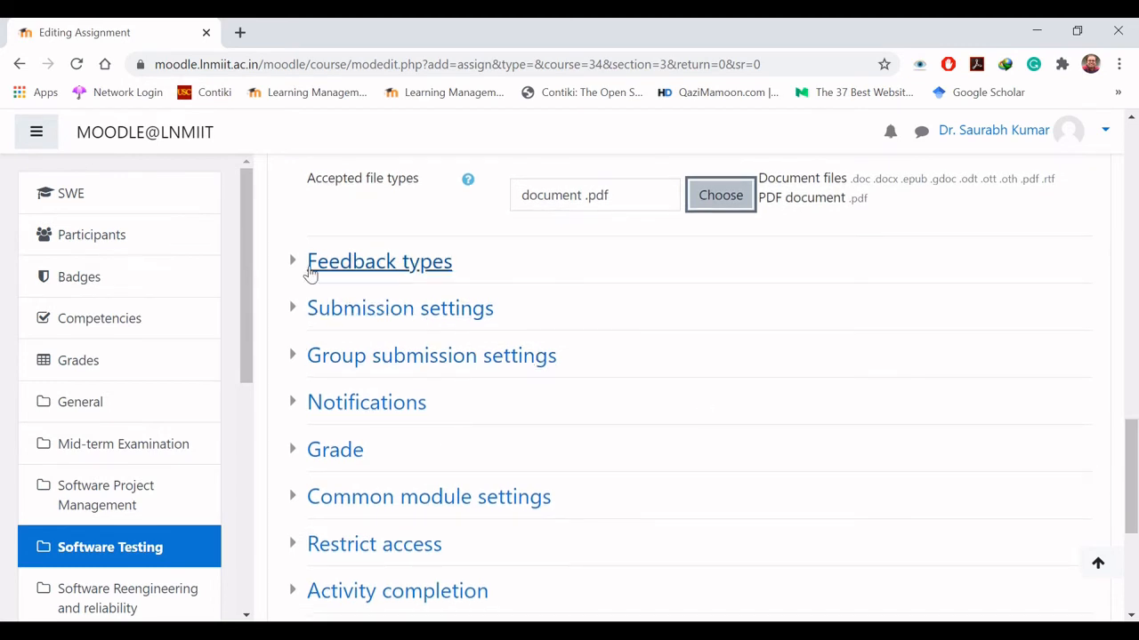
{"action": "left_click", "coordinate": [293, 264]}
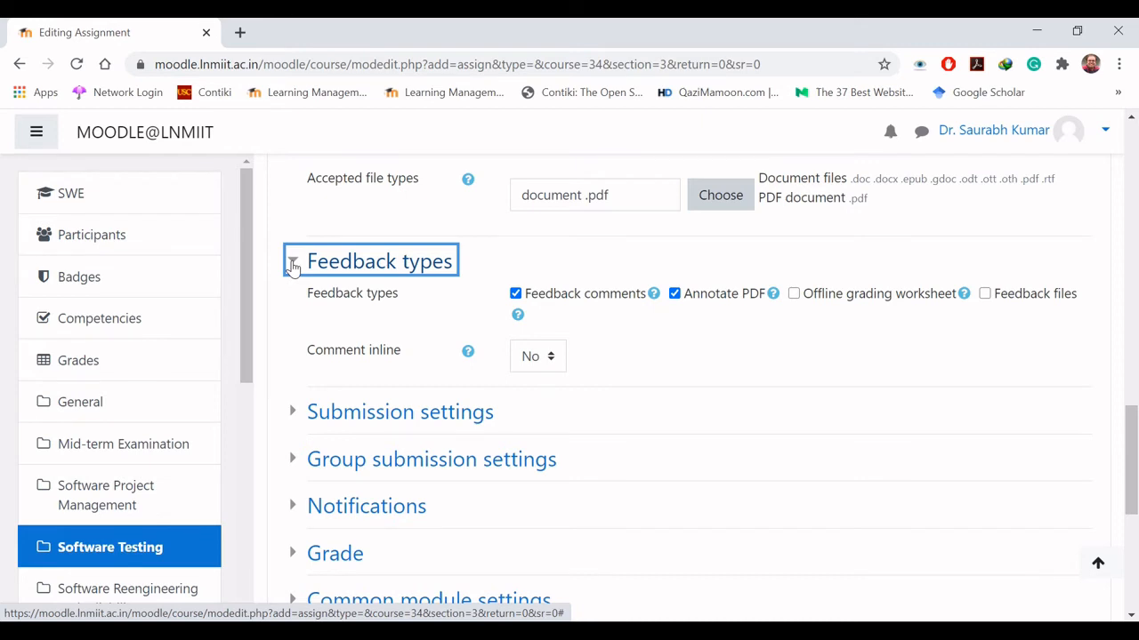
{"action": "left_click", "coordinate": [293, 264]}
Try making the submit button mandatory for students, return that submission setting to No, and check the Attempts reopened setting.
{"action": "left_click", "coordinate": [293, 312]}
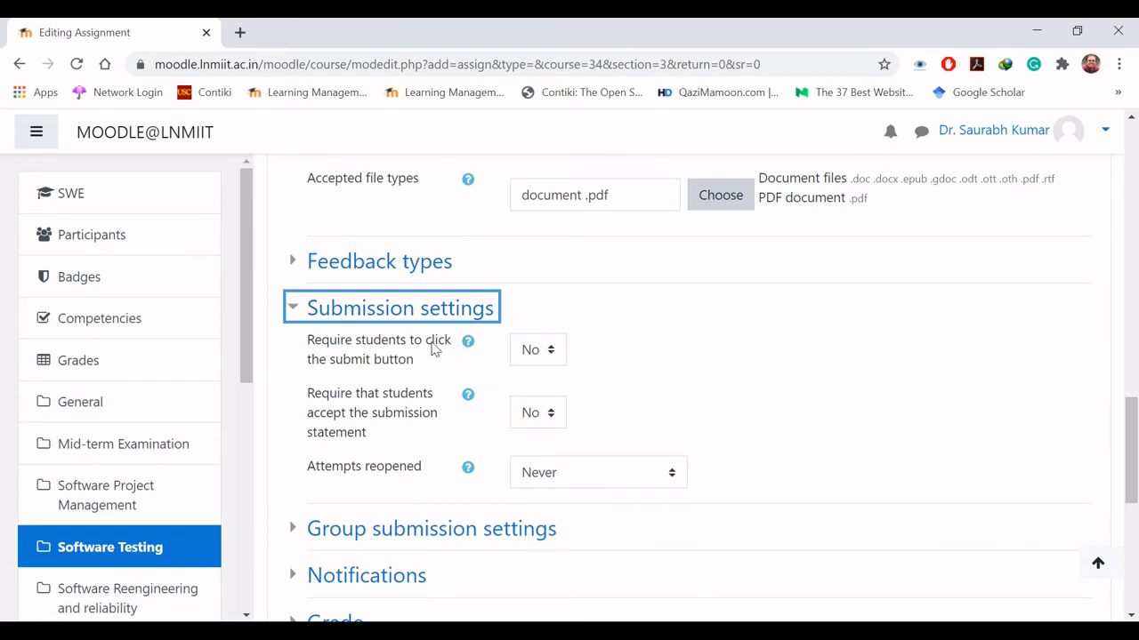
{"action": "left_click", "coordinate": [552, 352]}
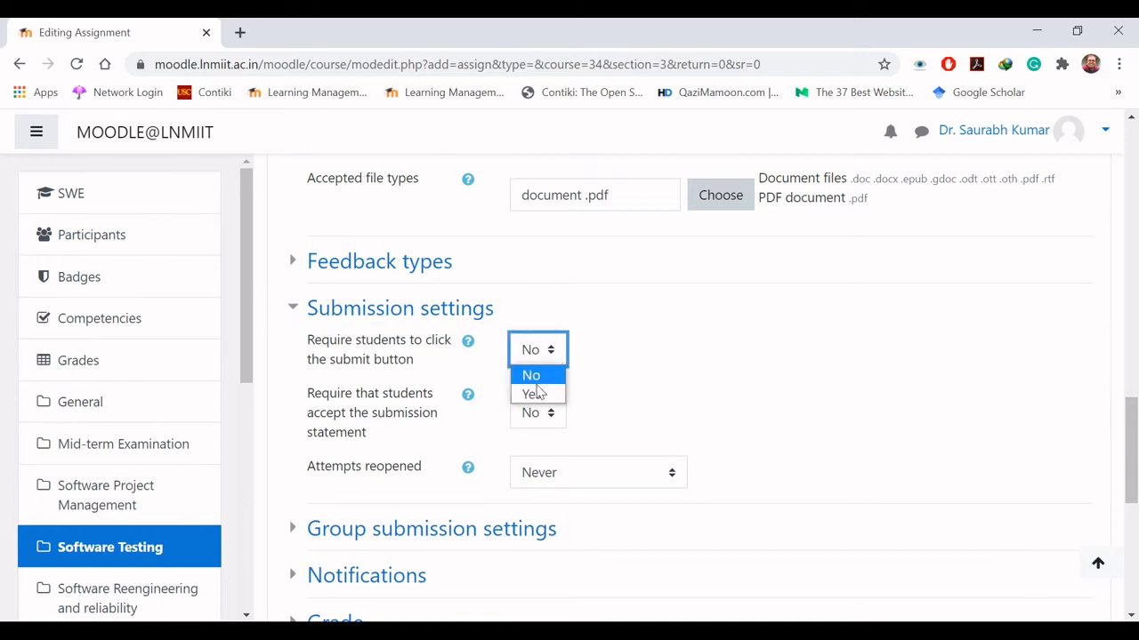
{"action": "left_click", "coordinate": [536, 394]}
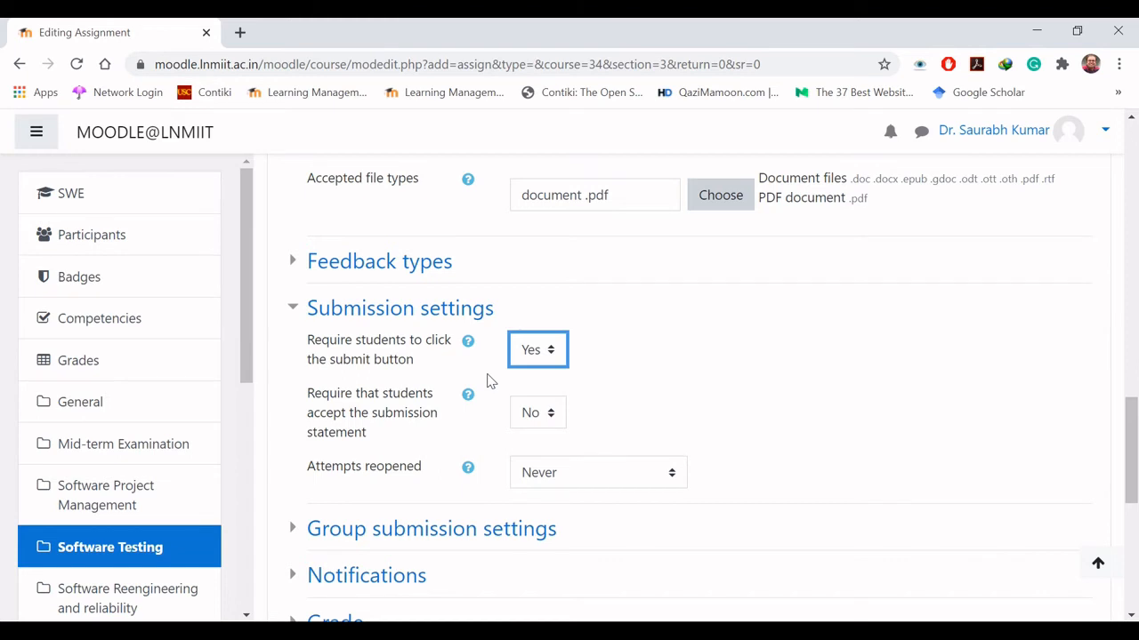
{"action": "left_click", "coordinate": [550, 352]}
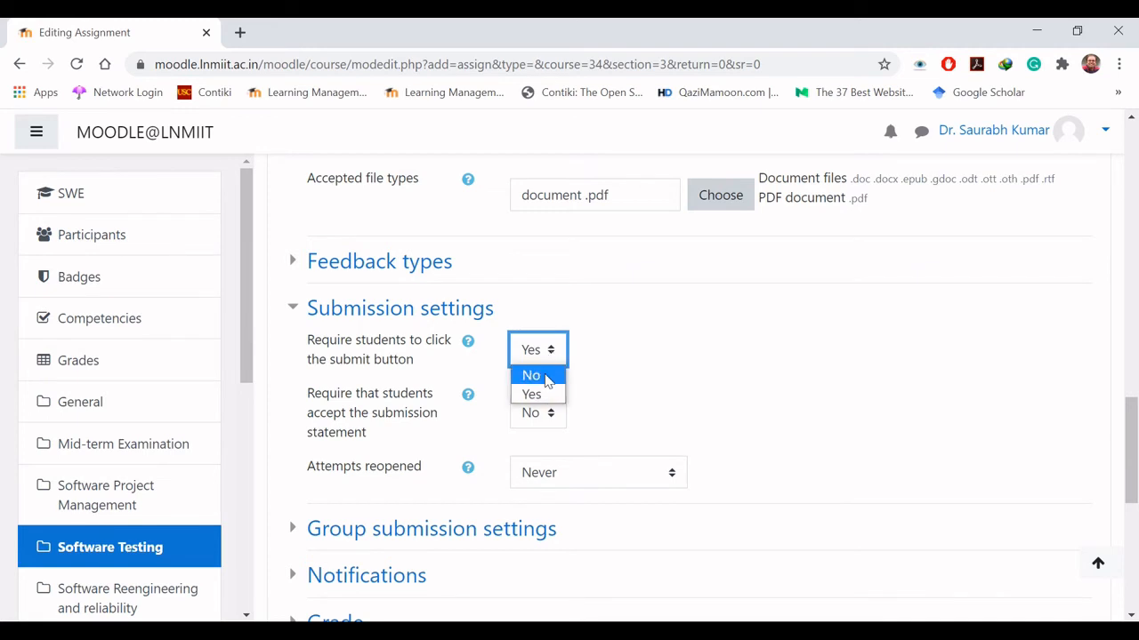
{"action": "left_click", "coordinate": [544, 375]}
{"action": "left_click", "coordinate": [785, 389]}
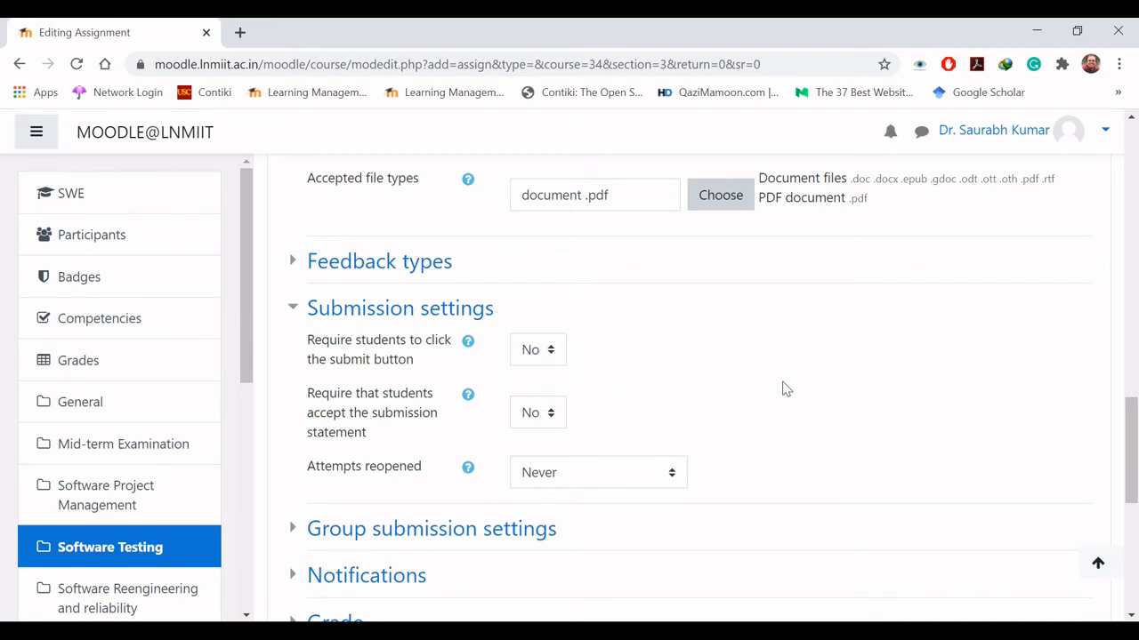
{"action": "left_click_drag", "start_coordinate": [1130, 445], "coordinate": [1129, 476]}
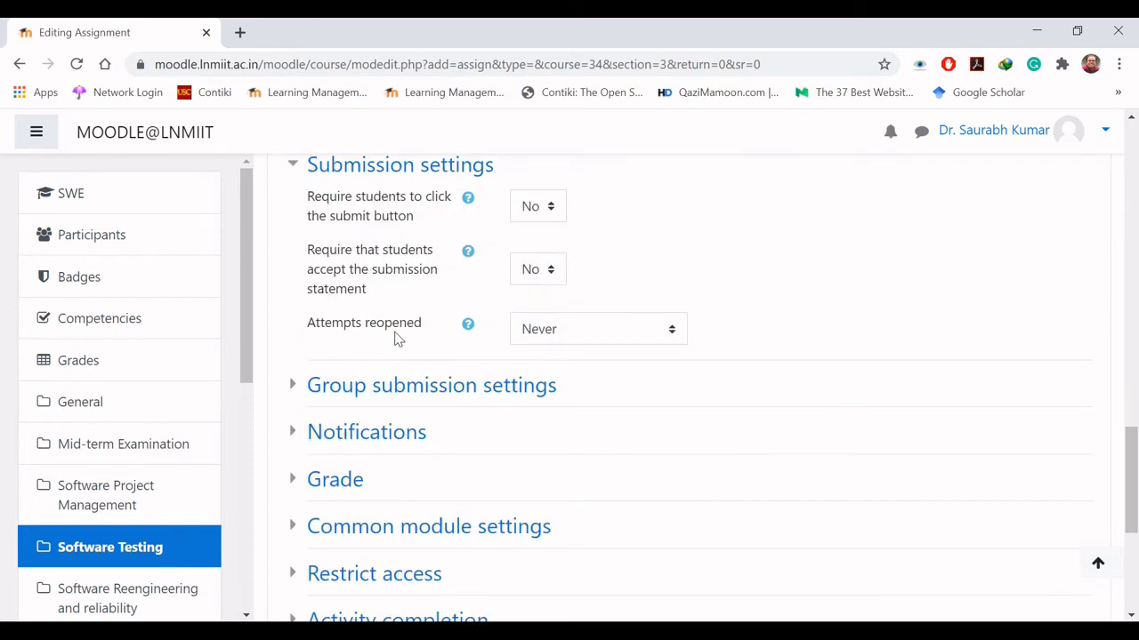
{"action": "left_click", "coordinate": [553, 330]}
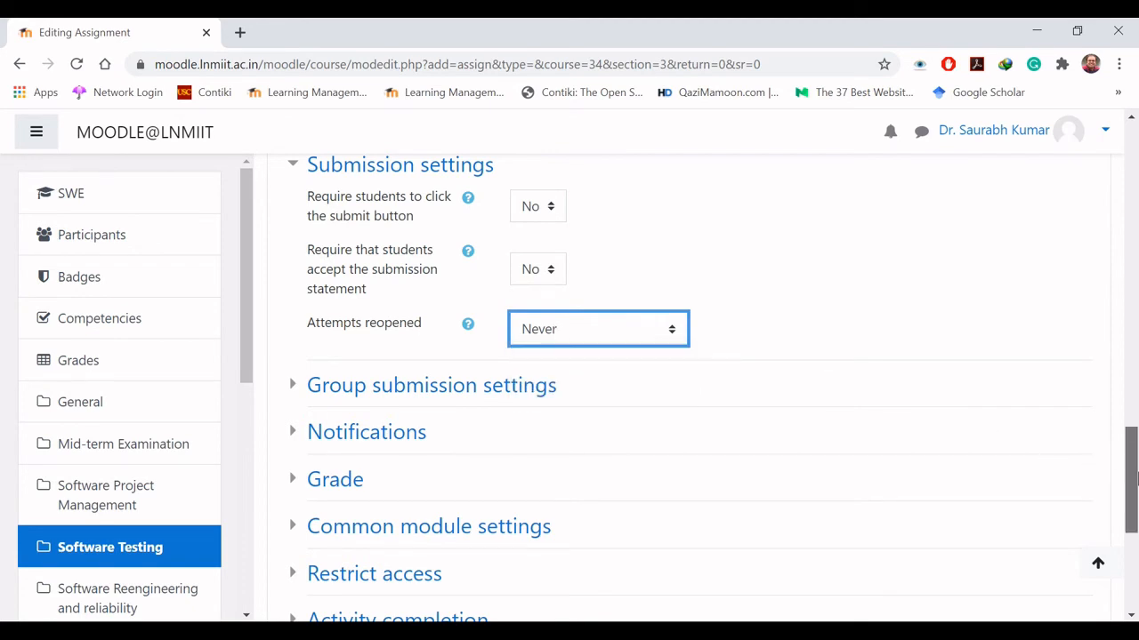
Open the assignment's grade settings and go to the maximum grade.
{"action": "left_click_drag", "start_coordinate": [1133, 479], "coordinate": [1136, 514]}
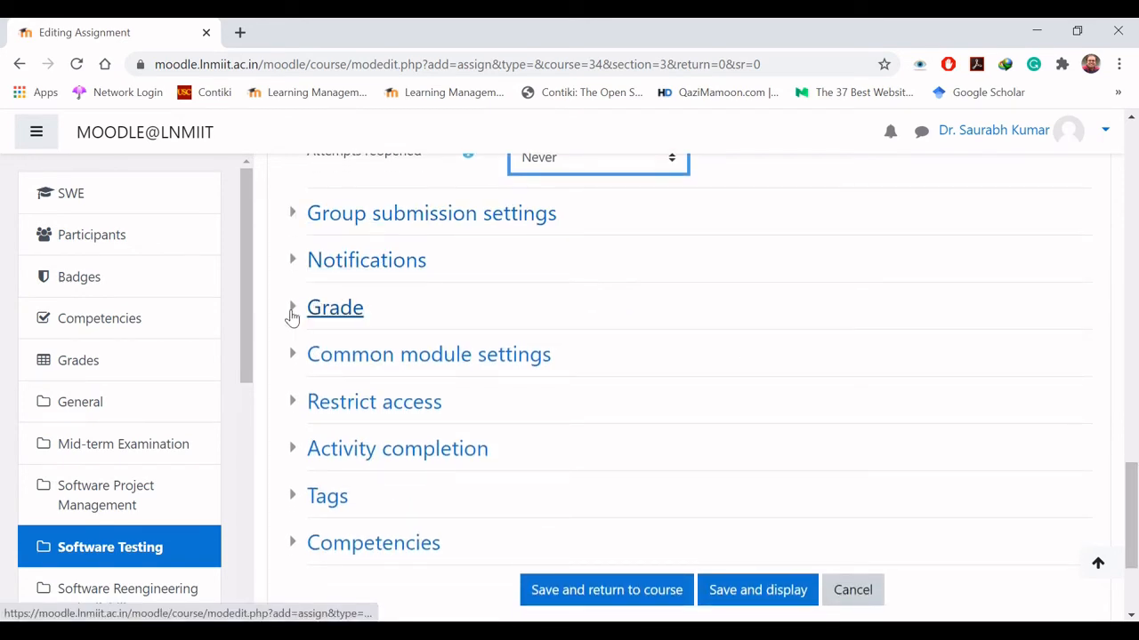
{"action": "left_click", "coordinate": [293, 311]}
{"action": "left_click_drag", "start_coordinate": [1132, 435], "coordinate": [1134, 457]}
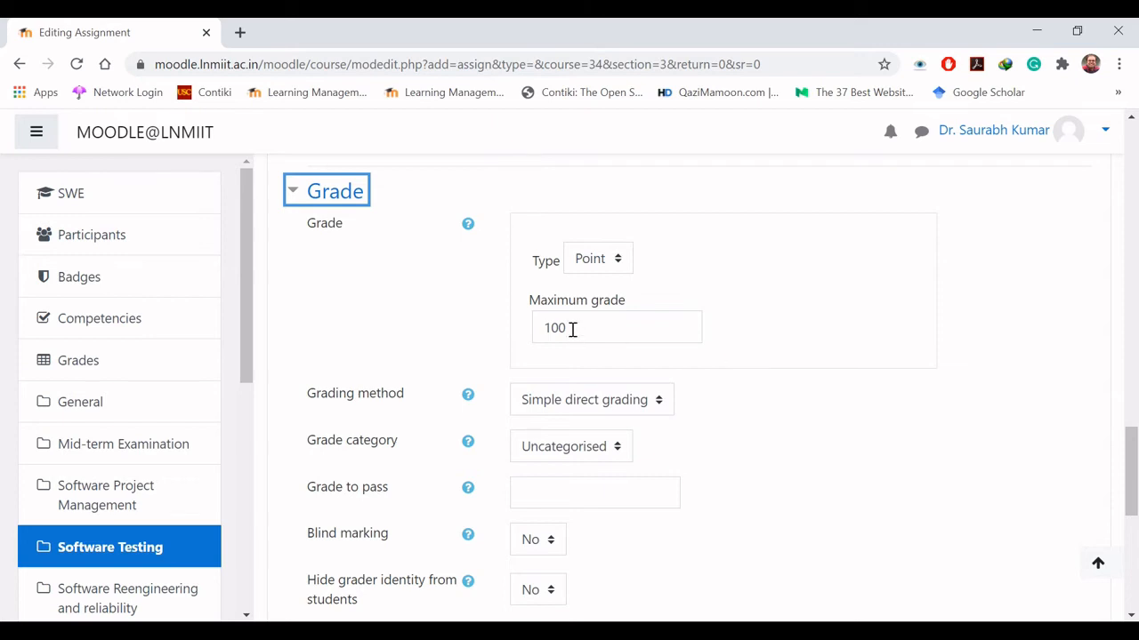
{"action": "left_click_drag", "start_coordinate": [571, 329], "coordinate": [515, 336]}
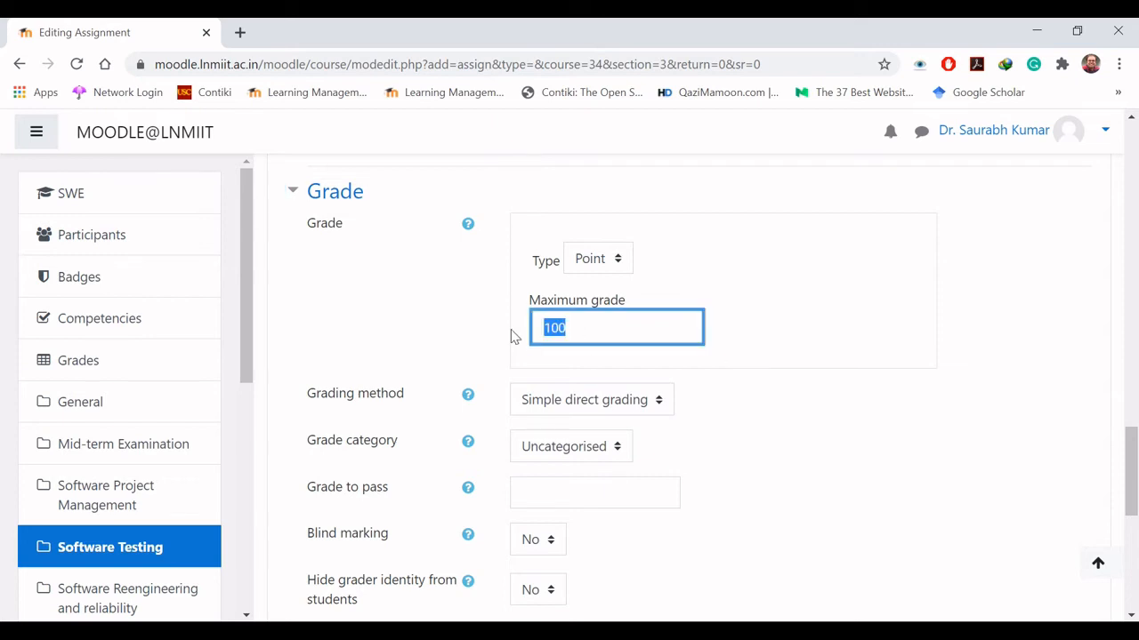
Try the Scale grade type with its scale choices and return the grade type to Point.
{"action": "left_click", "coordinate": [619, 265]}
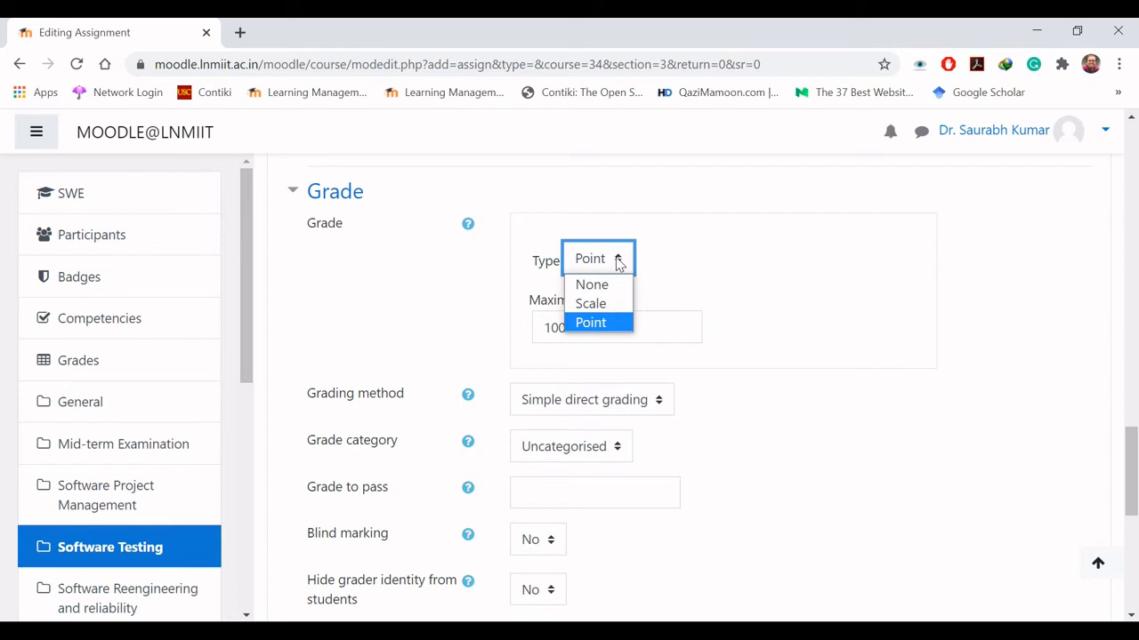
{"action": "left_click", "coordinate": [591, 304]}
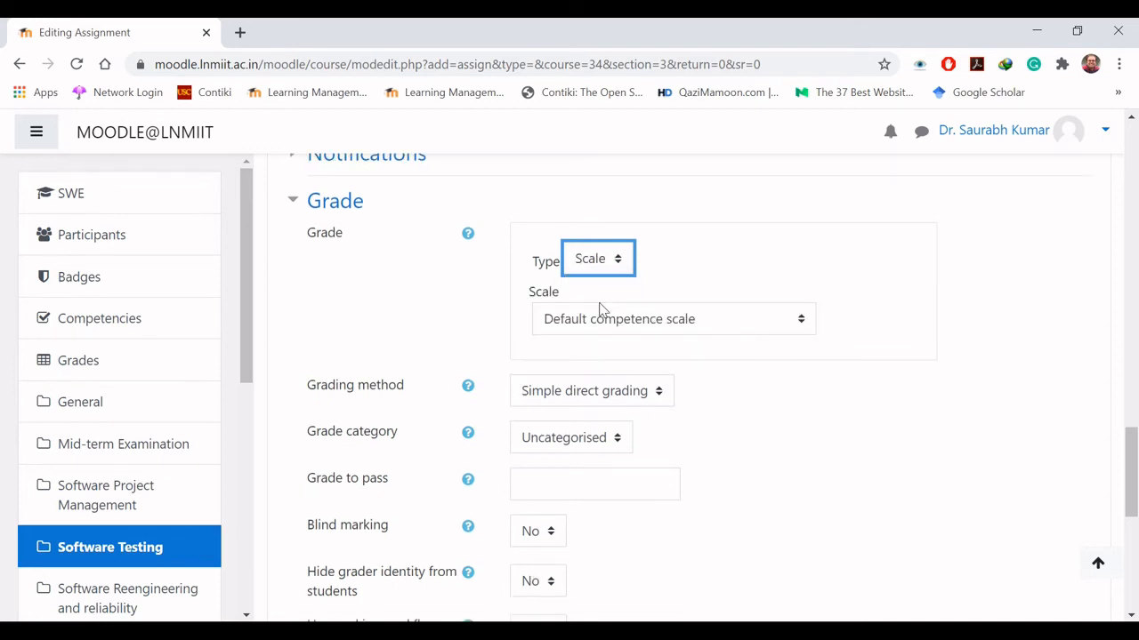
{"action": "left_click", "coordinate": [644, 333]}
{"action": "left_click", "coordinate": [658, 327]}
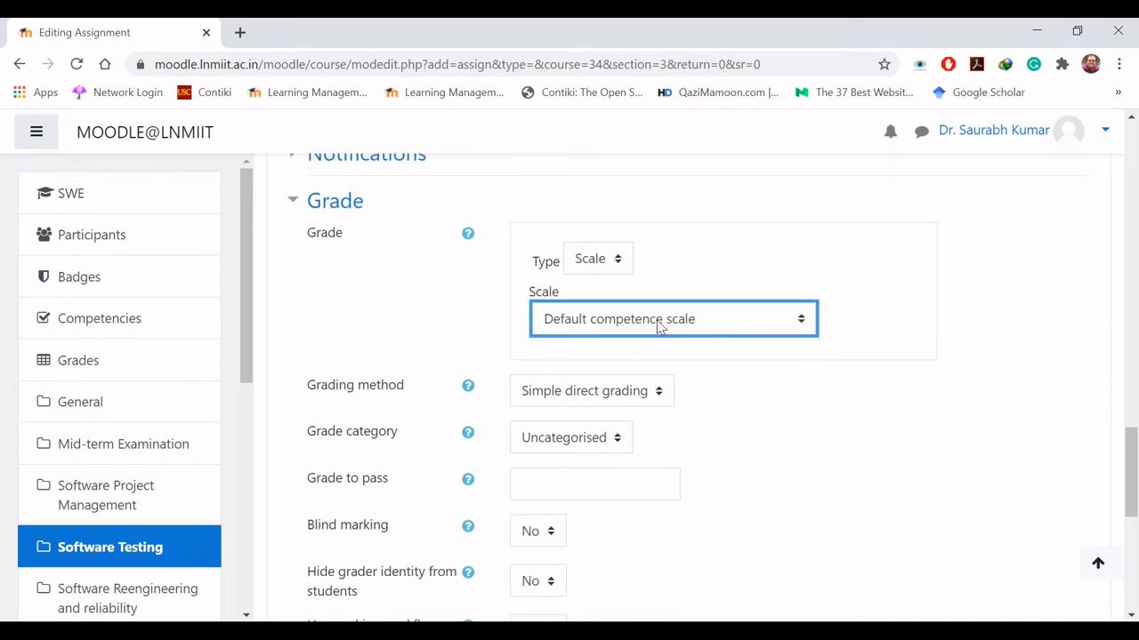
{"action": "left_click", "coordinate": [620, 267]}
{"action": "left_click", "coordinate": [607, 323]}
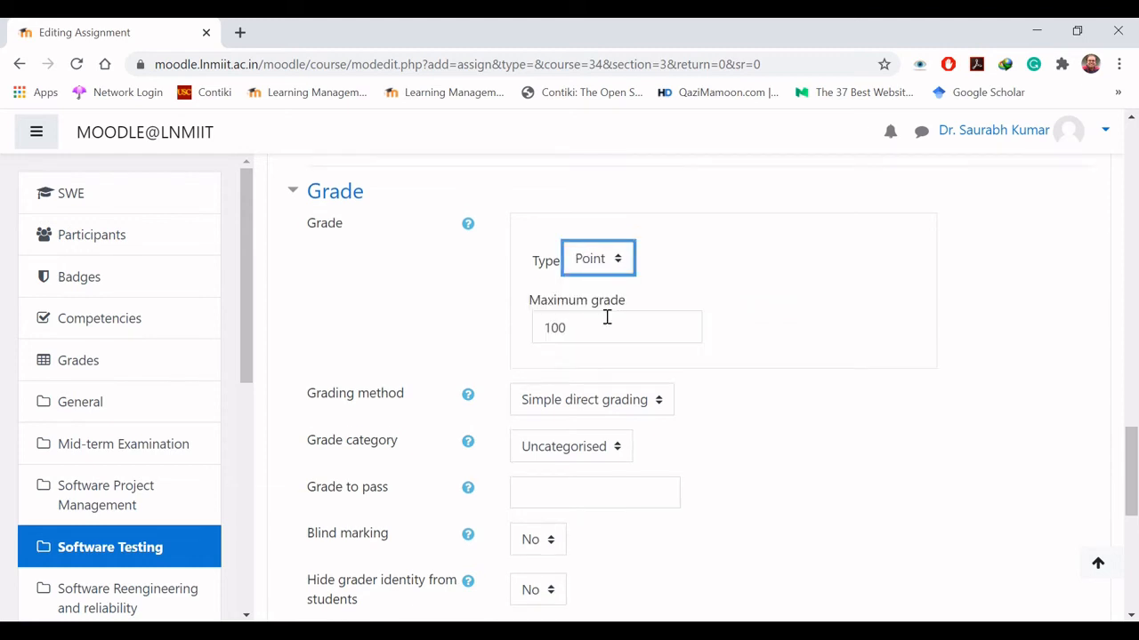
Set the assignment's maximum grade to 3.
{"action": "double_click", "coordinate": [579, 328]}
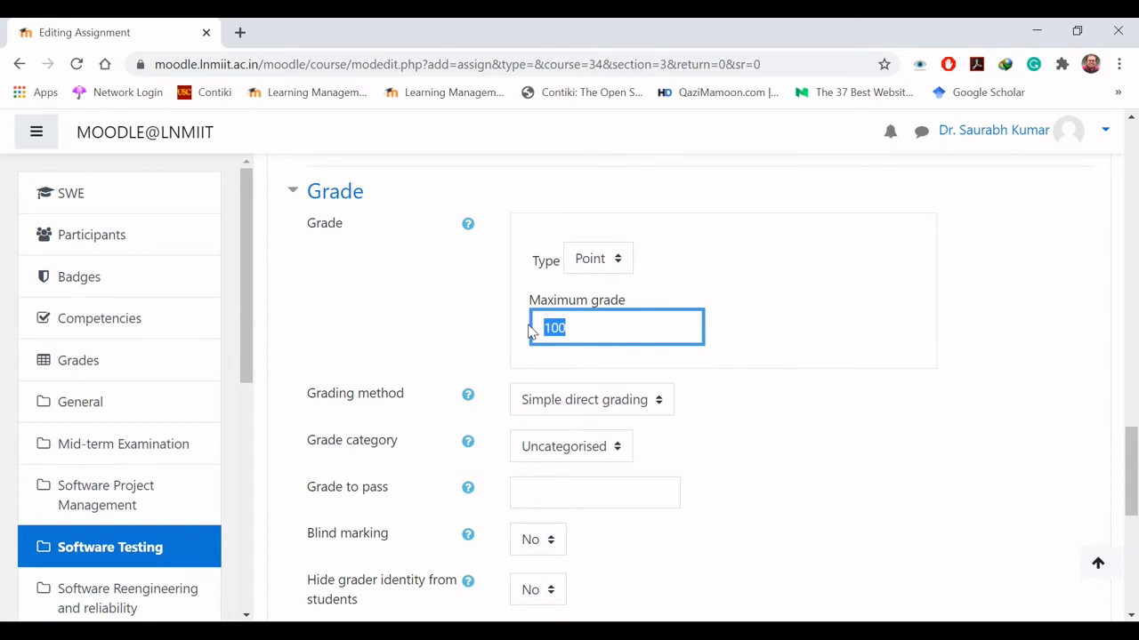
{"action": "type", "text": "3"}
{"action": "left_click", "coordinate": [929, 389]}
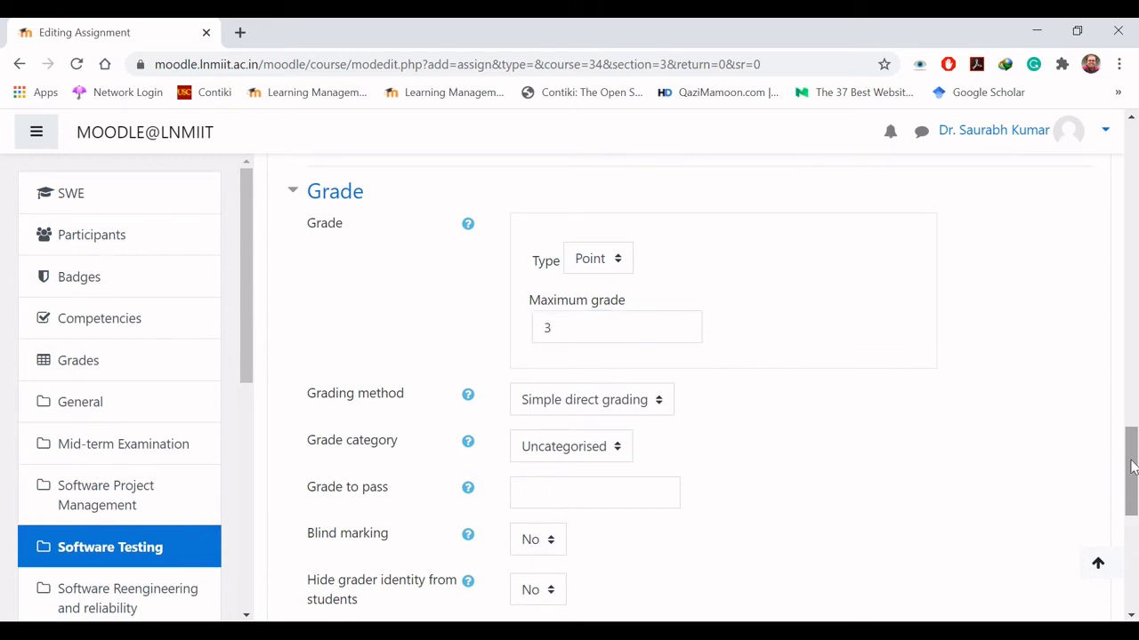
Try Rubric as the grading method and return it to Simple direct grading.
{"action": "left_click_drag", "start_coordinate": [1132, 467], "coordinate": [1132, 487]}
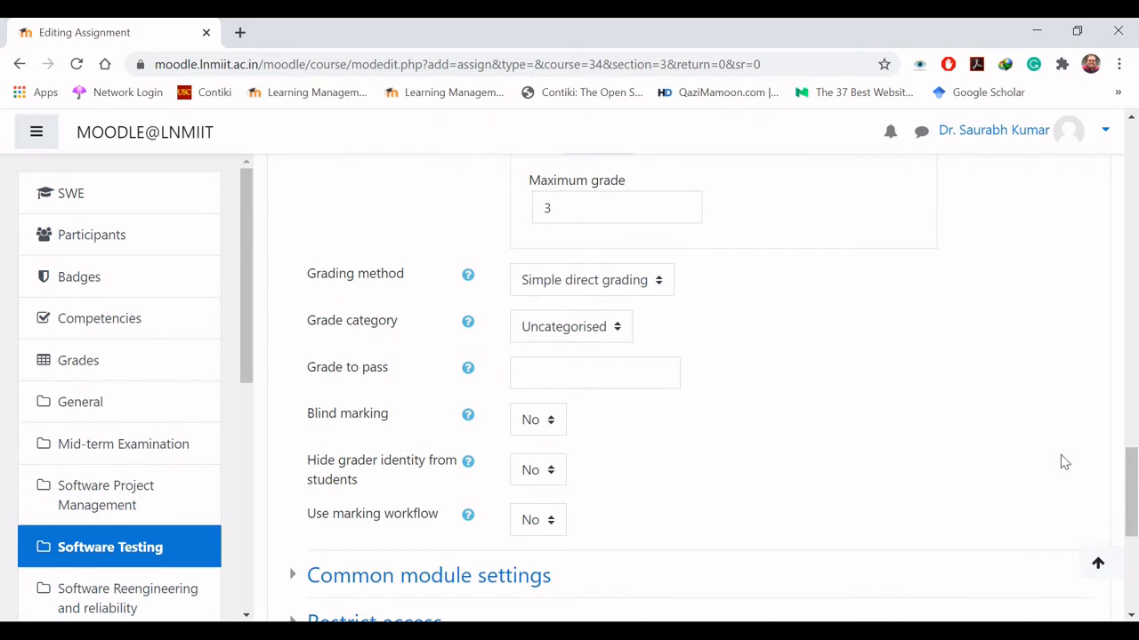
{"action": "left_click", "coordinate": [663, 283]}
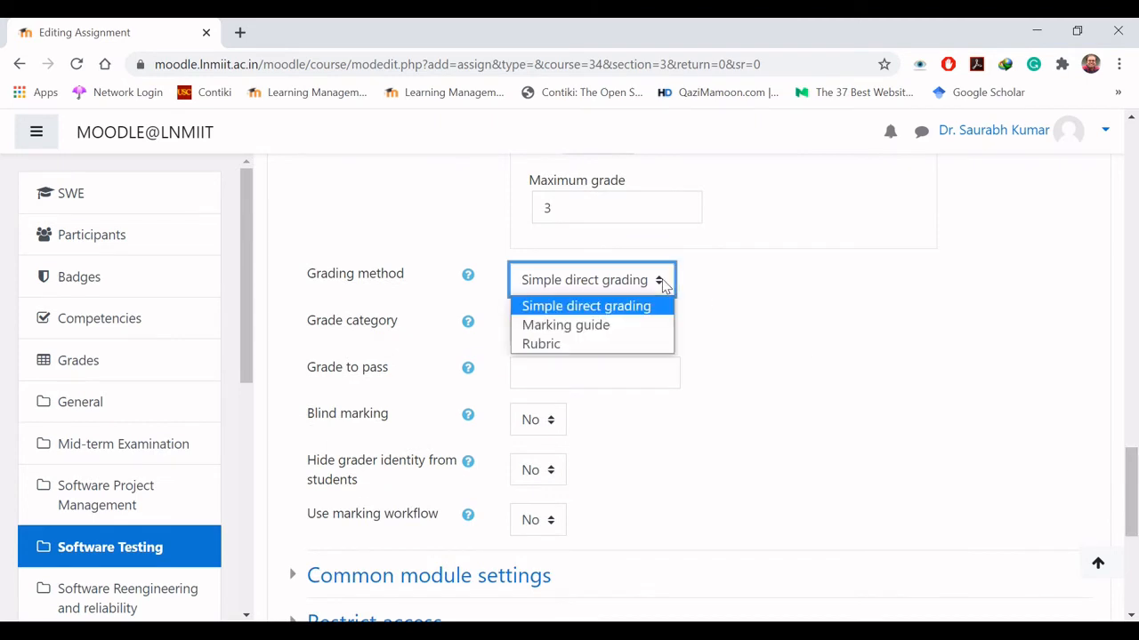
{"action": "left_click", "coordinate": [598, 346]}
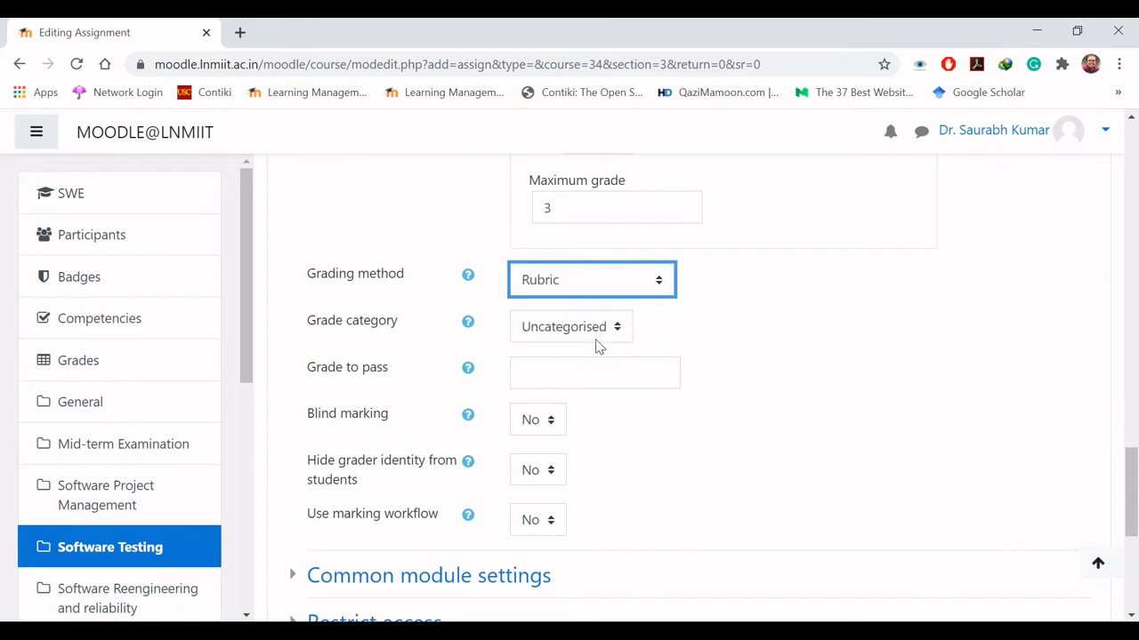
{"action": "left_click", "coordinate": [664, 282]}
{"action": "left_click", "coordinate": [635, 307]}
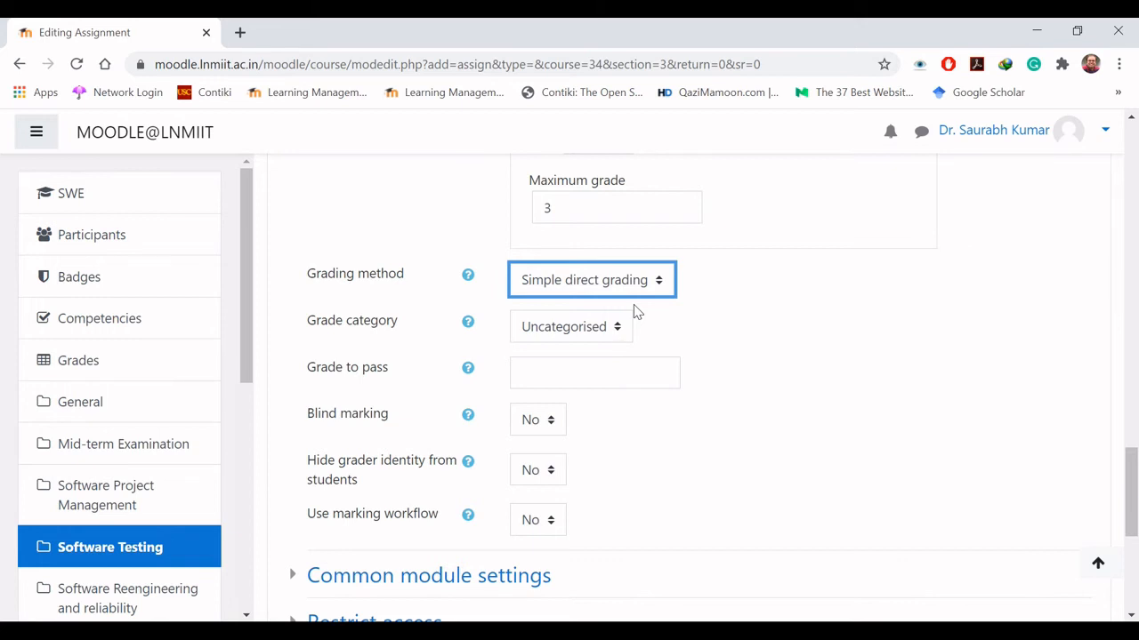
{"action": "left_click", "coordinate": [756, 358]}
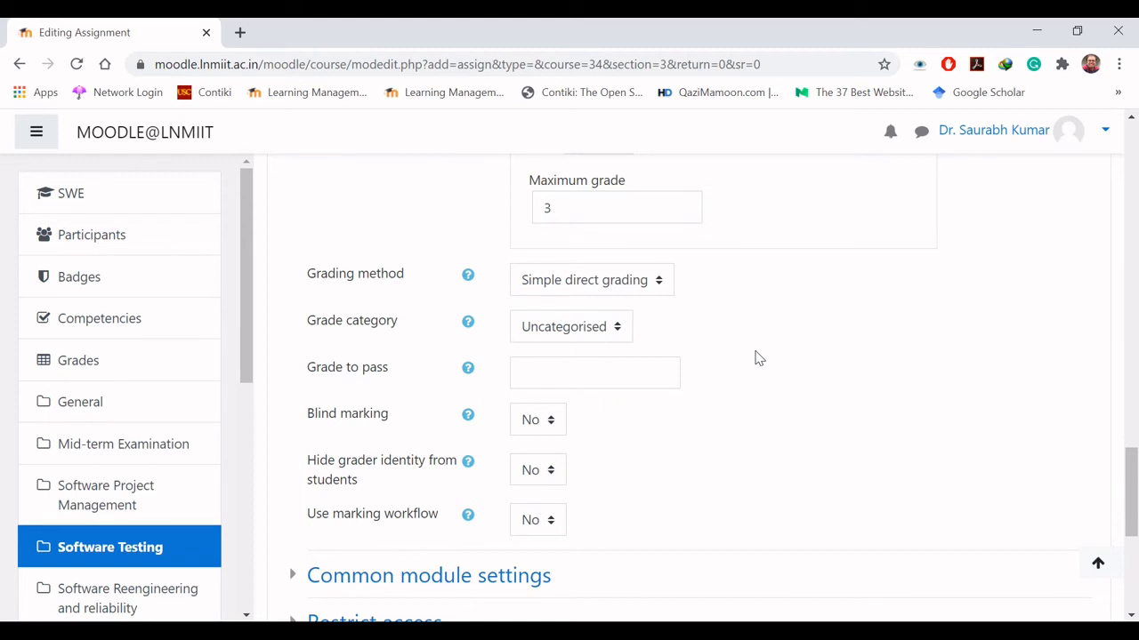
Review the assignment's notification, common module and access restriction settings.
{"action": "left_click_drag", "start_coordinate": [1135, 480], "coordinate": [1135, 447]}
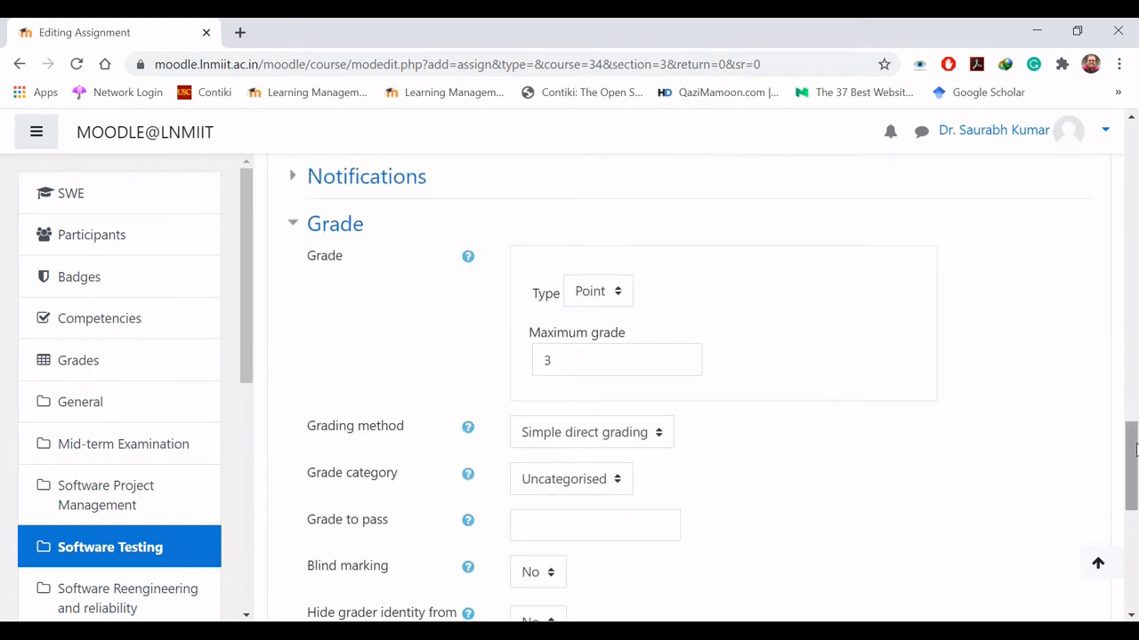
{"action": "left_click", "coordinate": [299, 184]}
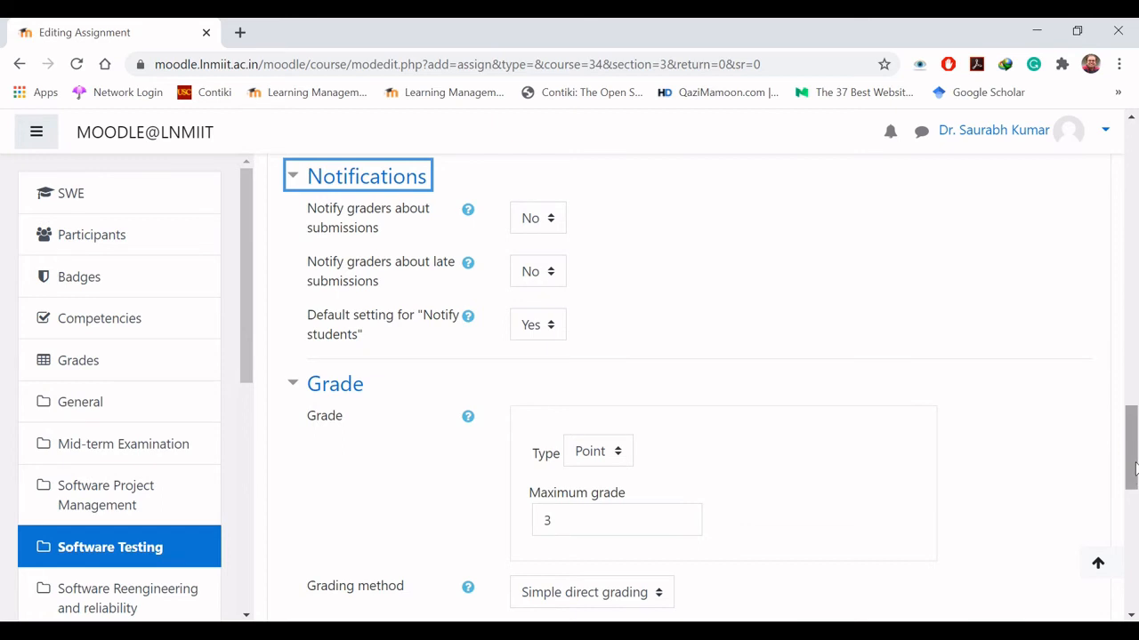
{"action": "left_click_drag", "start_coordinate": [1134, 468], "coordinate": [1134, 571]}
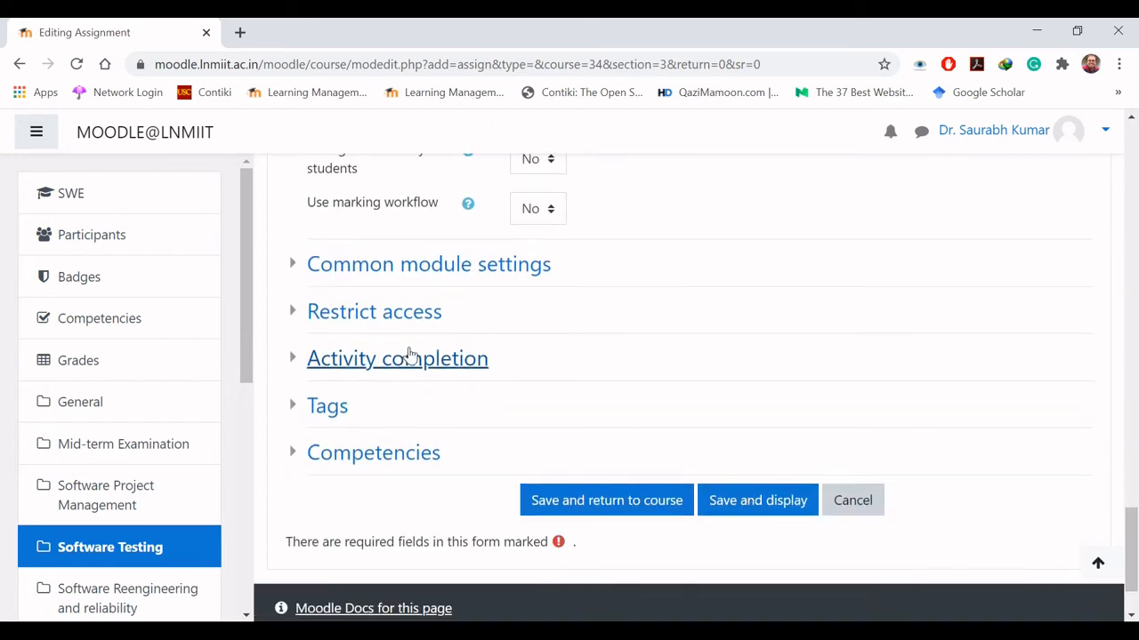
{"action": "left_click", "coordinate": [297, 267]}
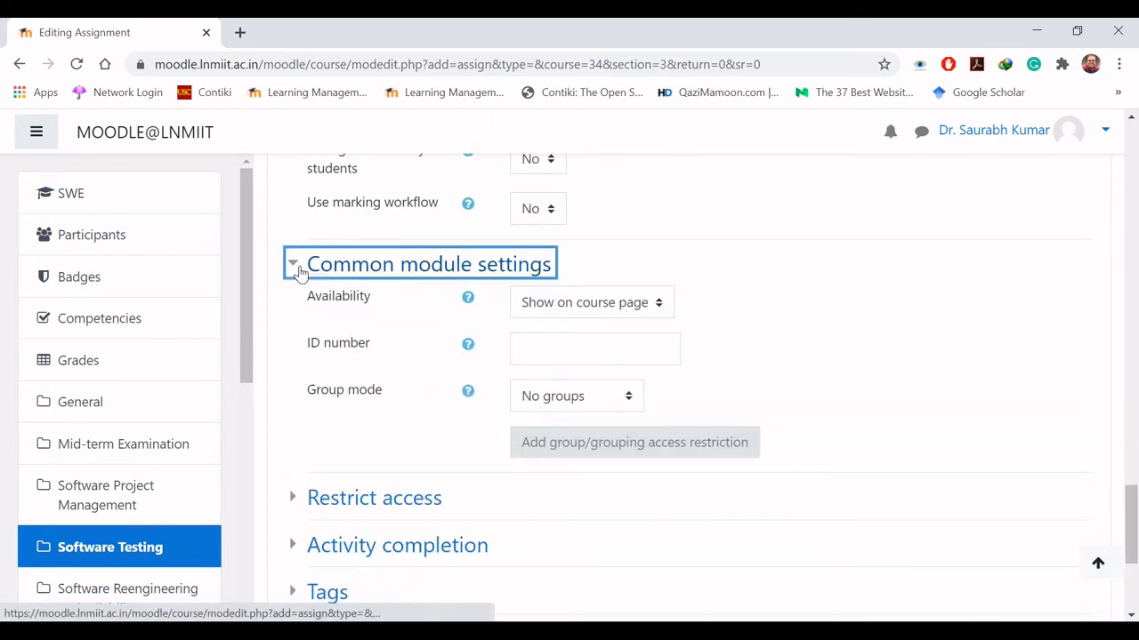
{"action": "left_click", "coordinate": [297, 268]}
{"action": "left_click", "coordinate": [294, 316]}
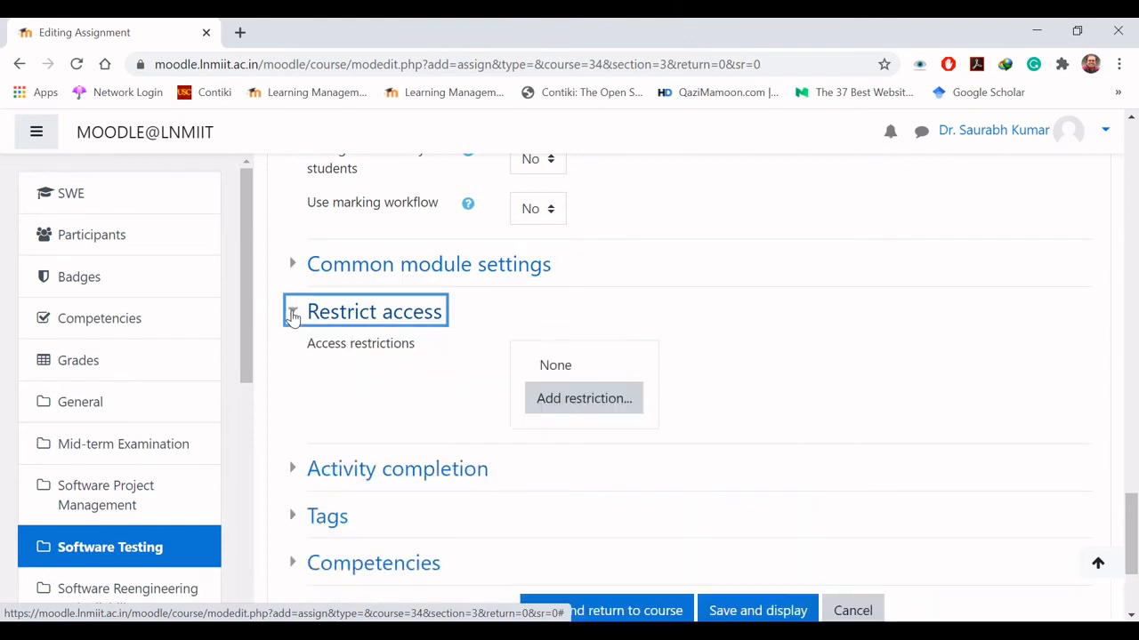
{"action": "left_click", "coordinate": [294, 316]}
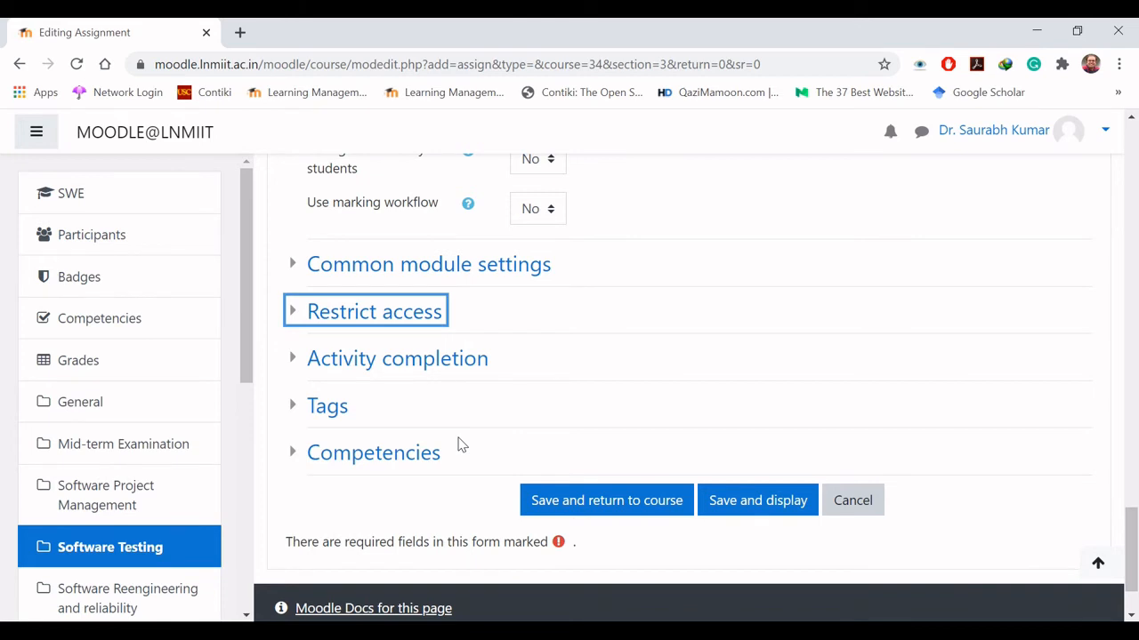
Try to save the assignment, and set its cut-off date to 1 November 2020.
{"action": "left_click", "coordinate": [604, 500]}
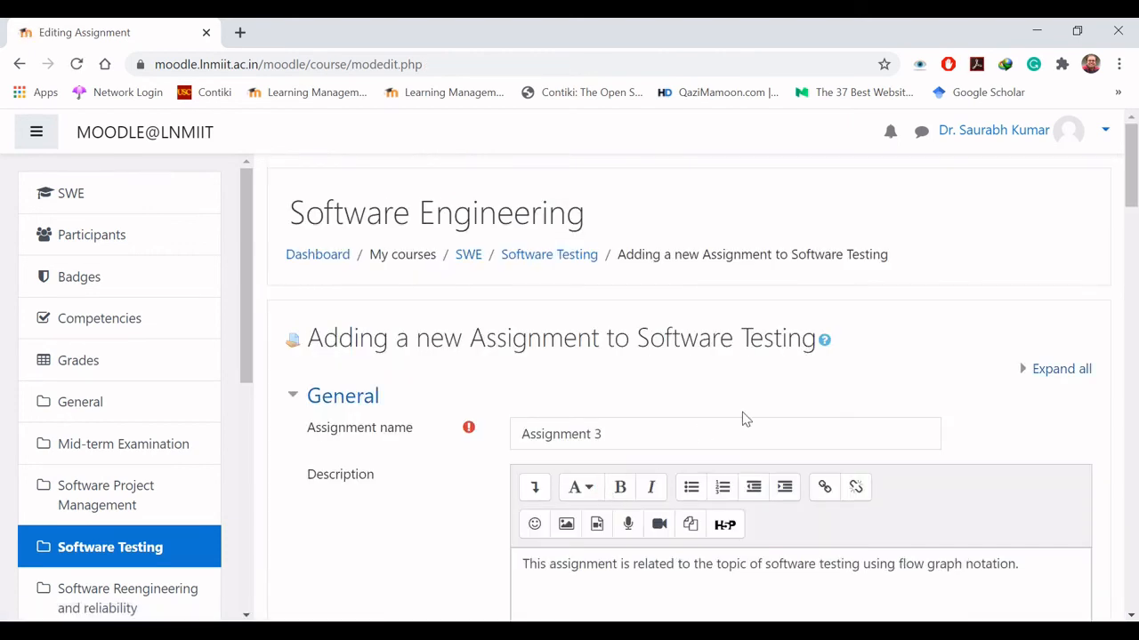
{"action": "left_click_drag", "start_coordinate": [1134, 183], "coordinate": [1134, 308]}
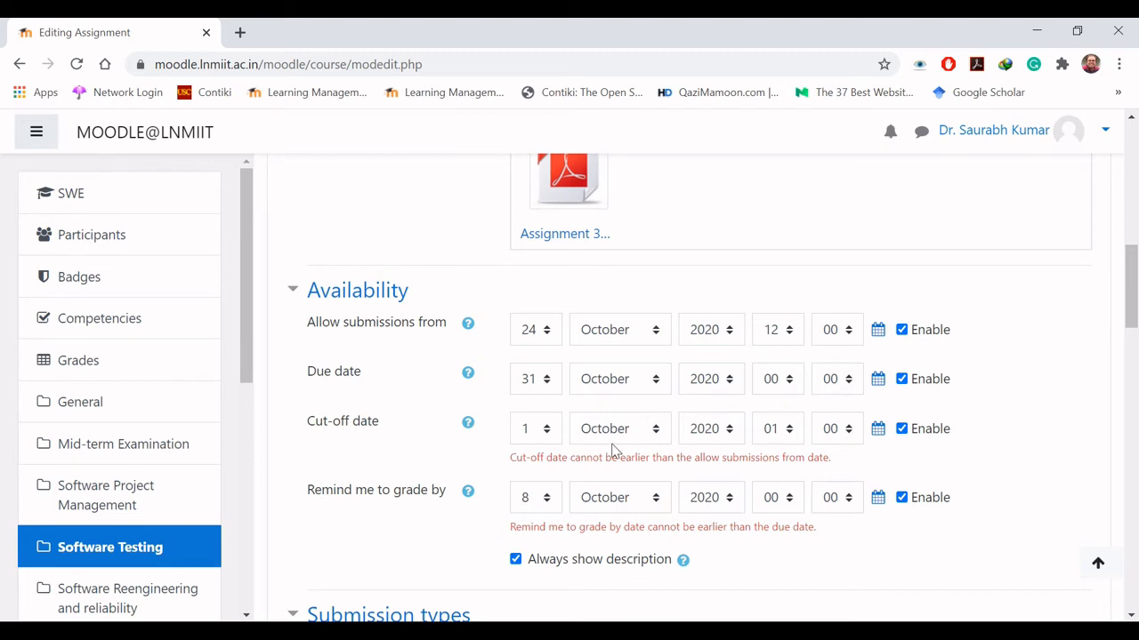
{"action": "left_click", "coordinate": [544, 432]}
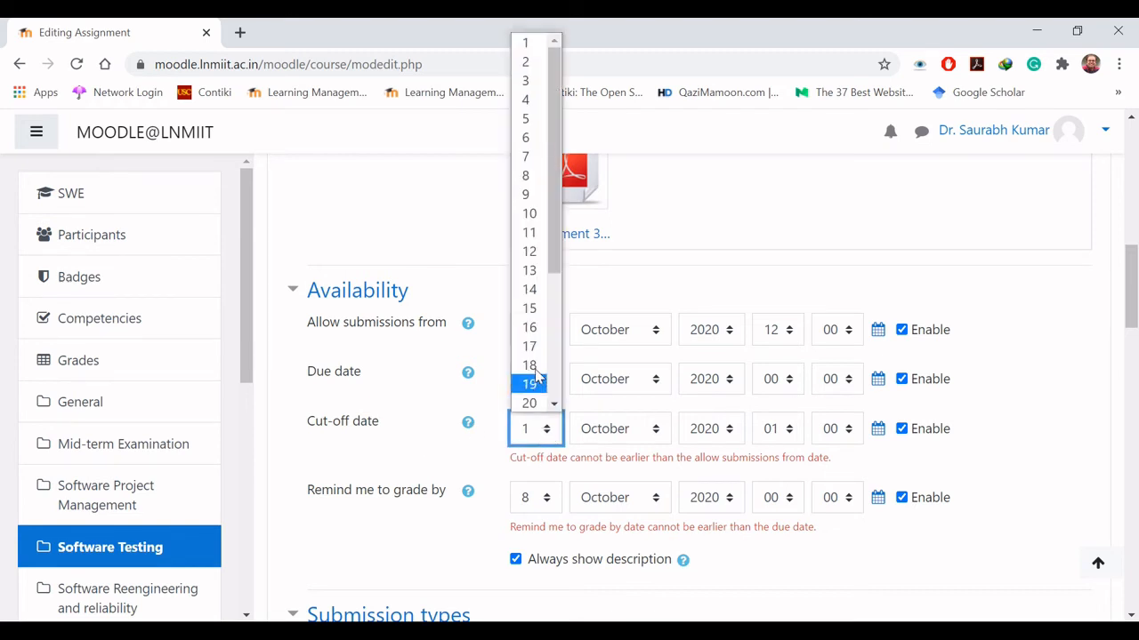
{"action": "left_click", "coordinate": [523, 50]}
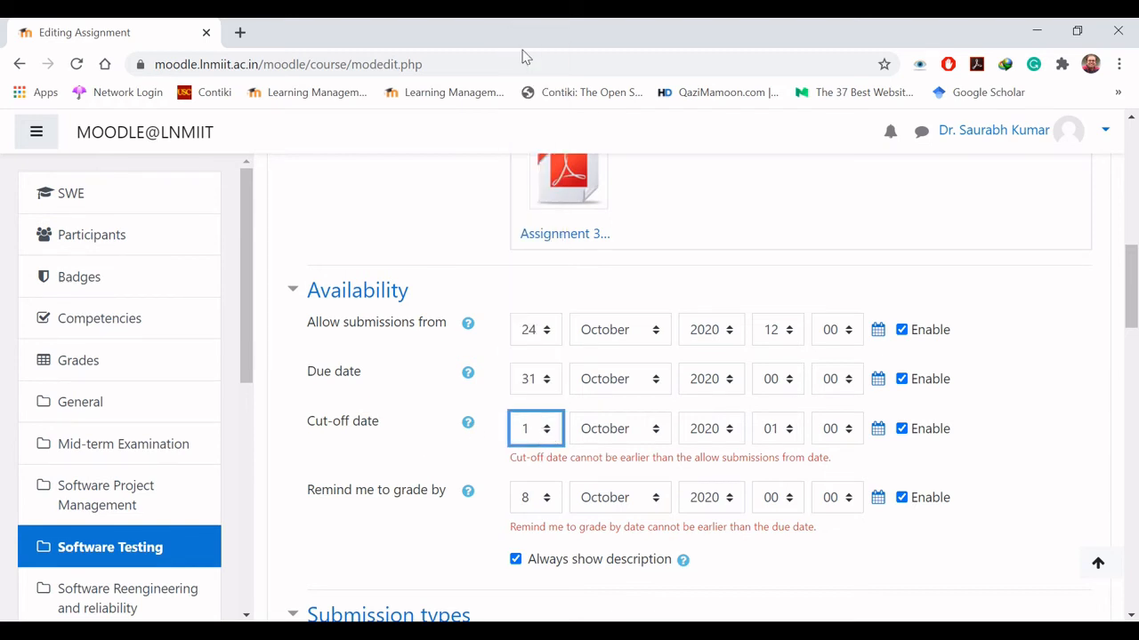
{"action": "left_click", "coordinate": [662, 430]}
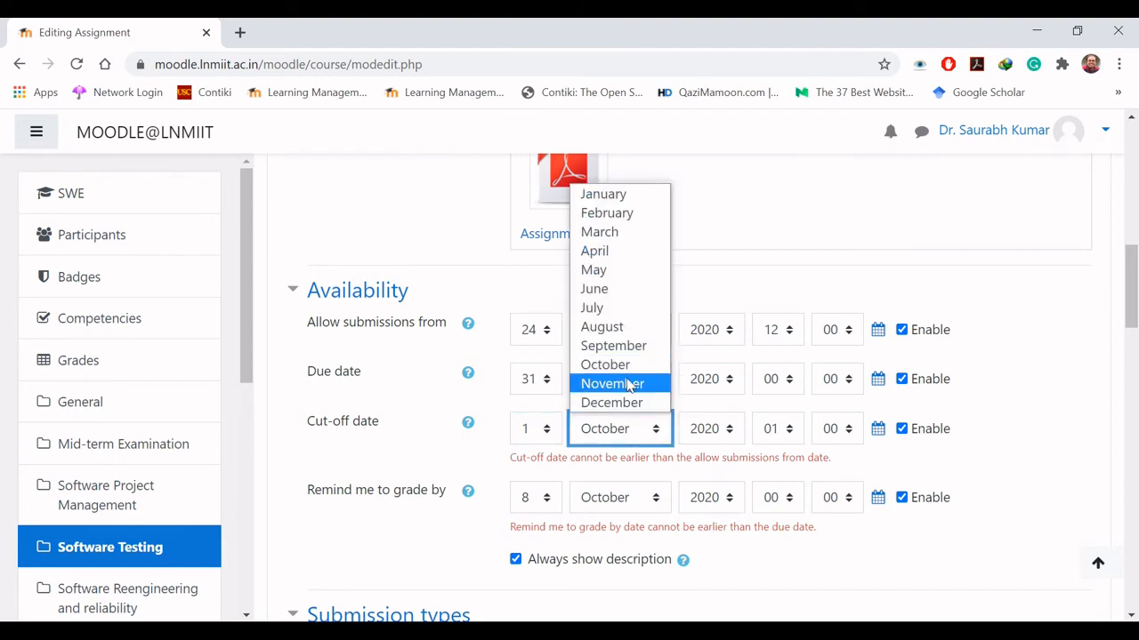
{"action": "left_click", "coordinate": [628, 385]}
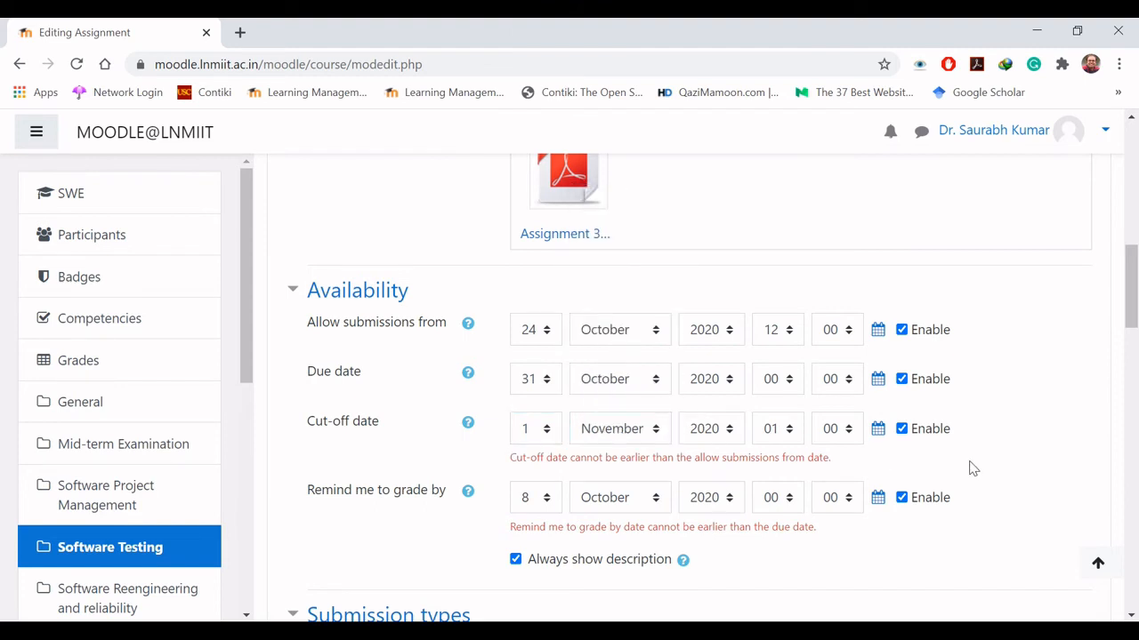
Set the reminder-to-grade date to 8 November 2020, and save the assignment, returning to the course page.
{"action": "mouse_move", "coordinate": [1136, 304]}
{"action": "left_mouse_down"}
{"action": "mouse_move", "coordinate": [1136, 372]}
{"action": "mouse_move", "coordinate": [1136, 314]}
{"action": "left_mouse_up"}
{"action": "left_click", "coordinate": [653, 443]}
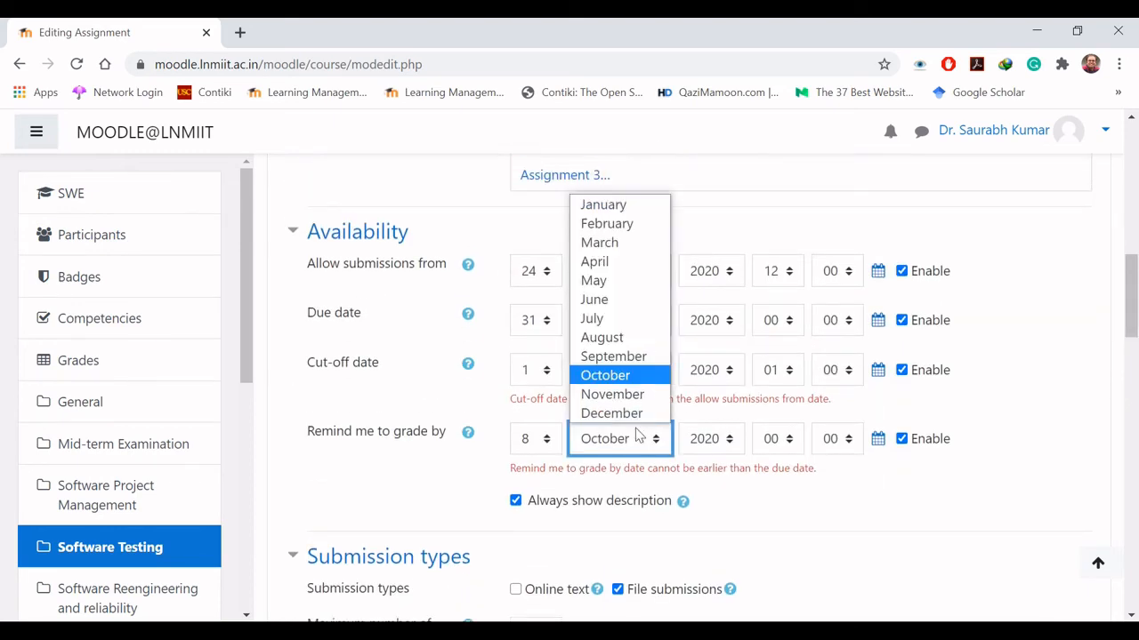
{"action": "left_click", "coordinate": [615, 395]}
{"action": "left_click", "coordinate": [1005, 475]}
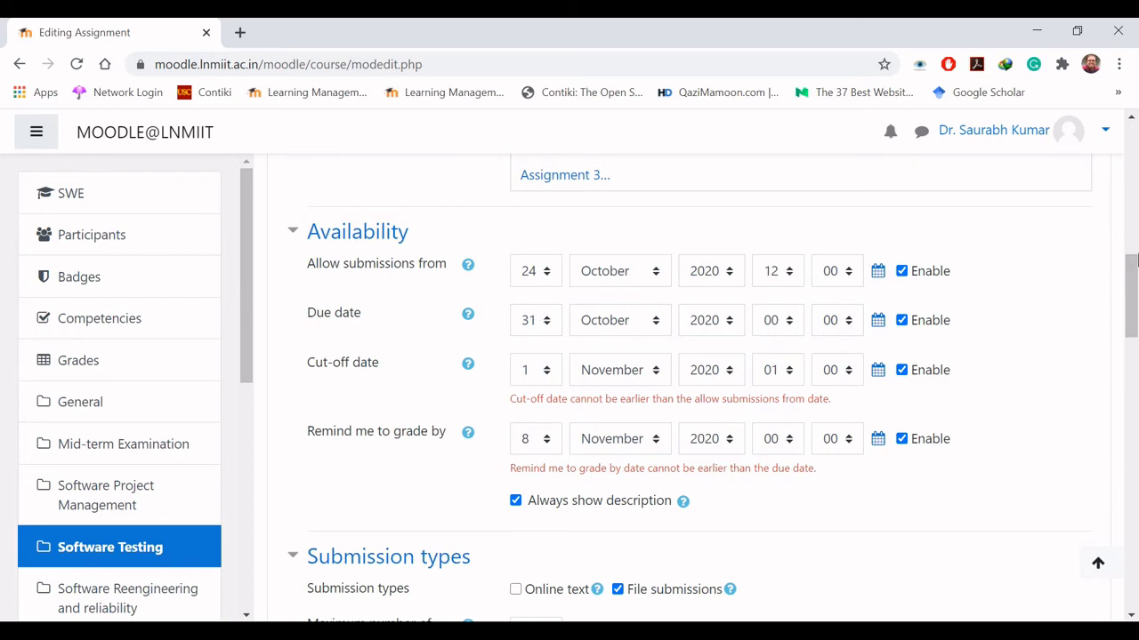
{"action": "left_click_drag", "start_coordinate": [1133, 258], "coordinate": [1133, 558]}
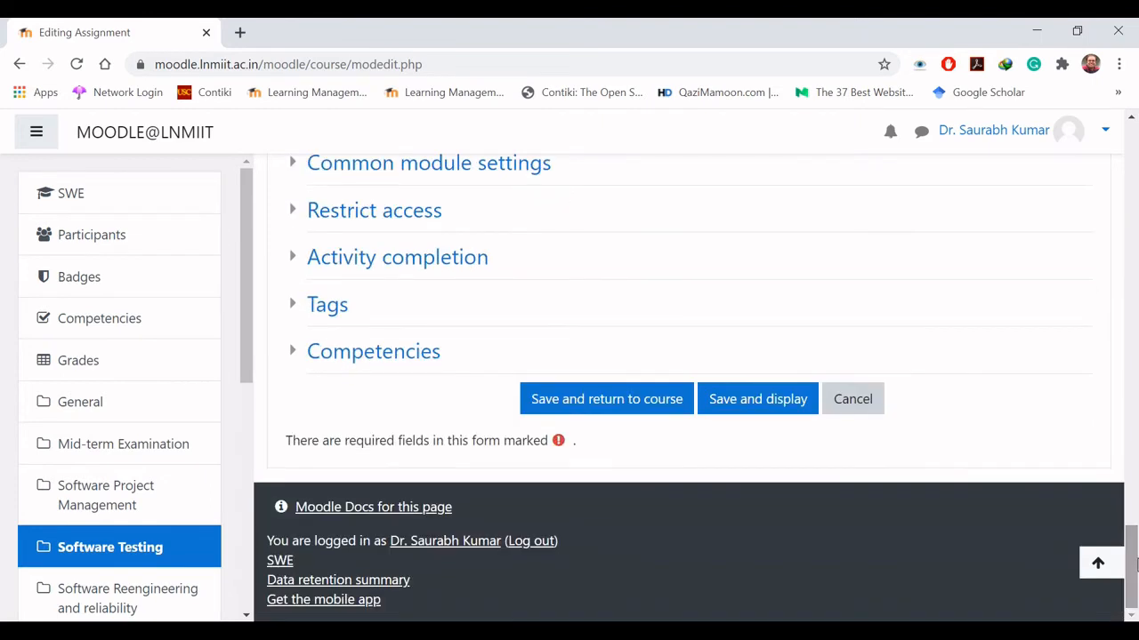
{"action": "left_click", "coordinate": [610, 403]}
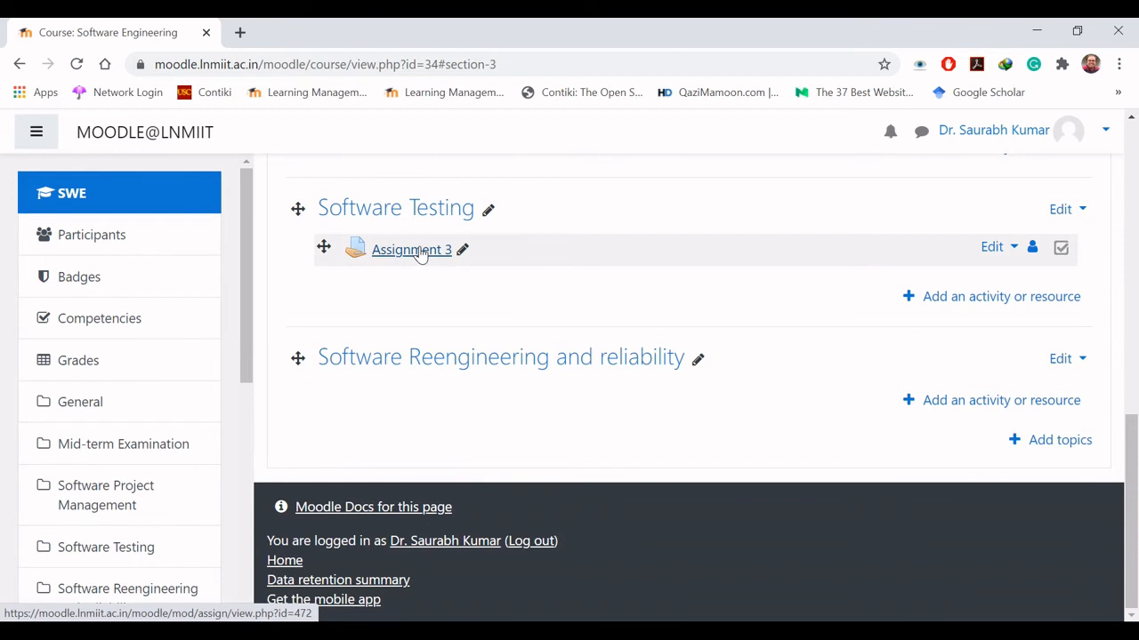
Try hiding Assignment 3 from students and make it visible again.
{"action": "left_click", "coordinate": [1013, 250]}
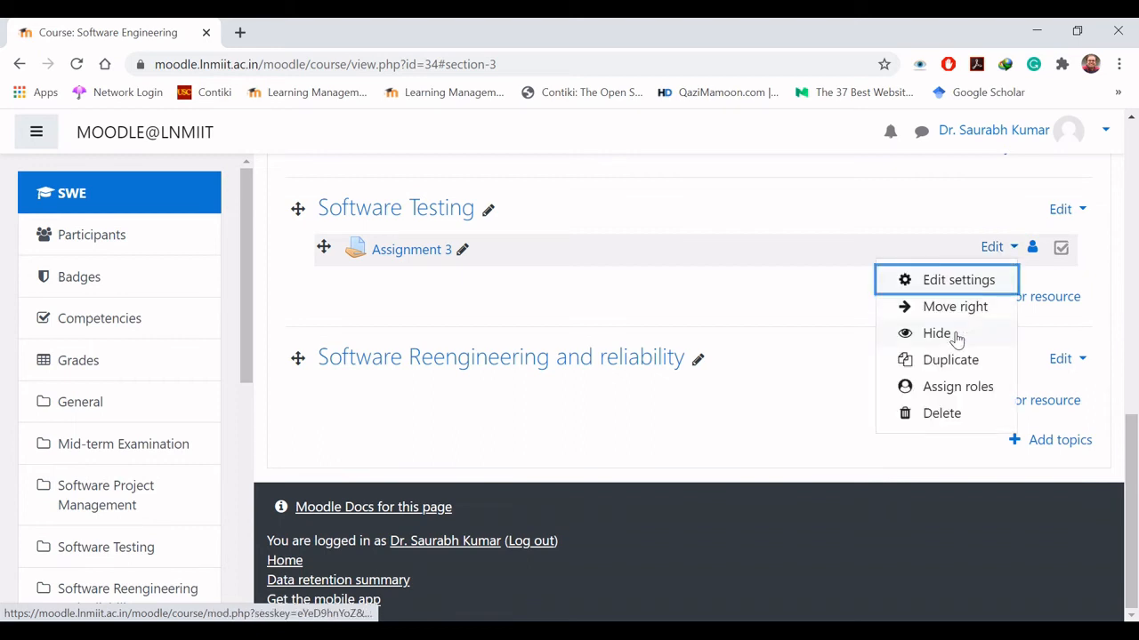
{"action": "left_click", "coordinate": [956, 340]}
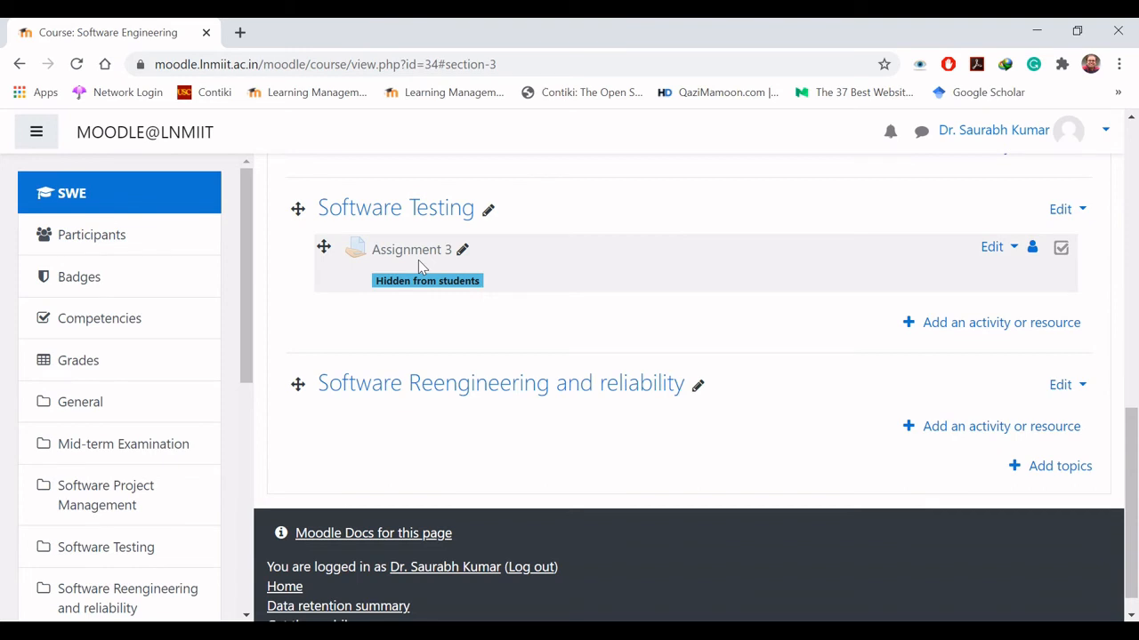
{"action": "left_click", "coordinate": [1009, 254]}
{"action": "left_click", "coordinate": [942, 336]}
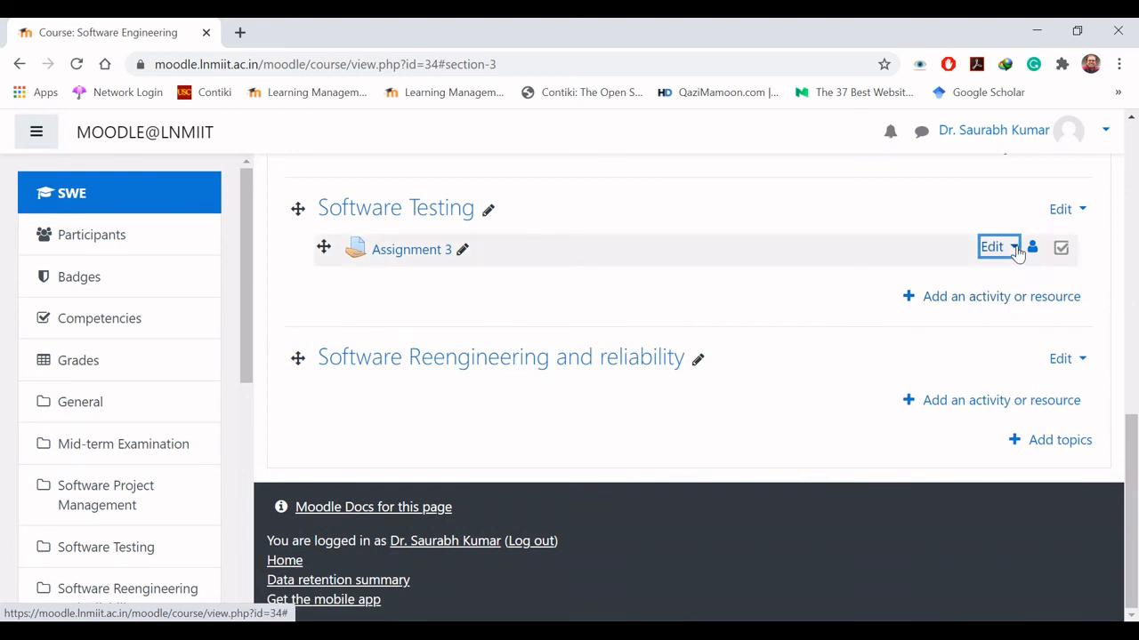
Hide Assignment 3 in the Software Testing section from students and switch to the Student role.
{"action": "left_click", "coordinate": [1015, 249]}
{"action": "left_click", "coordinate": [941, 334]}
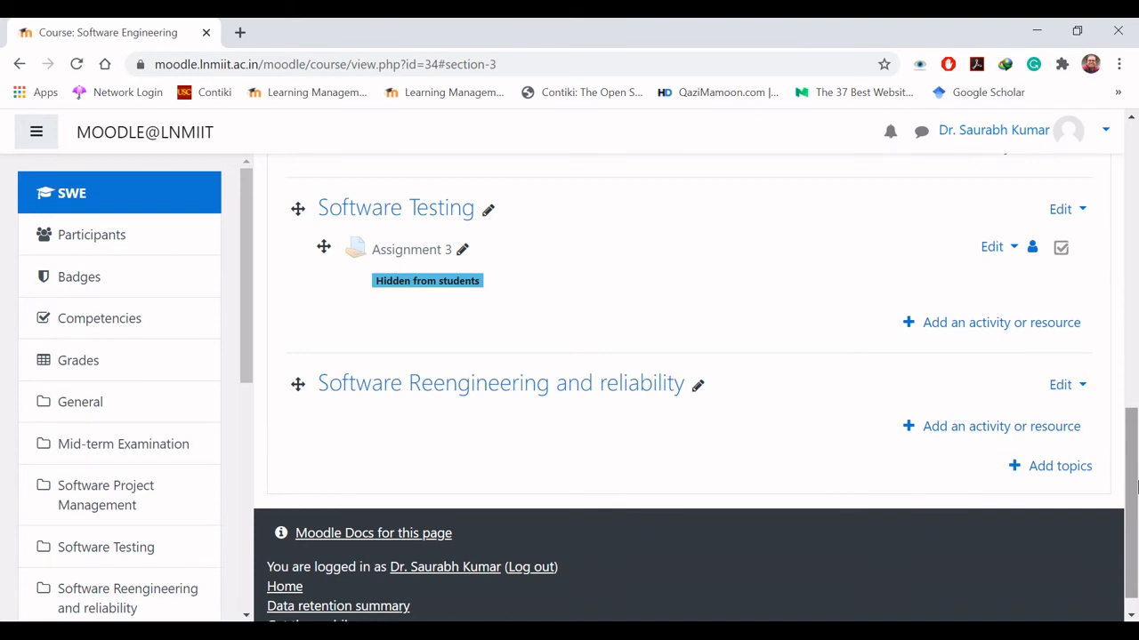
{"action": "left_click_drag", "start_coordinate": [1135, 485], "coordinate": [1117, 151]}
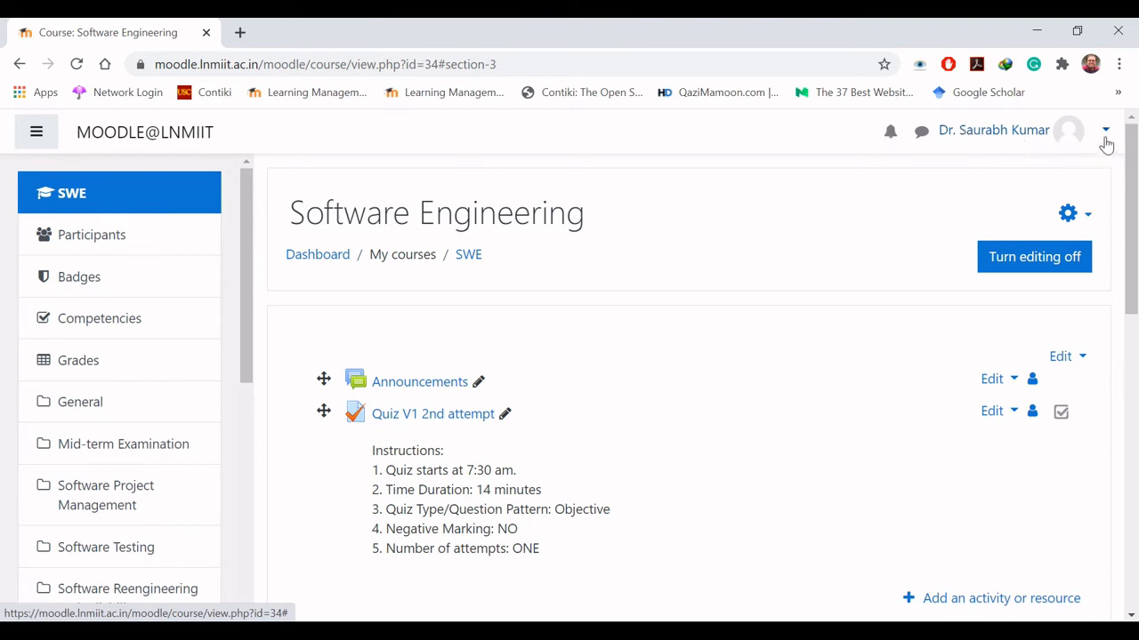
{"action": "left_click", "coordinate": [1104, 133]}
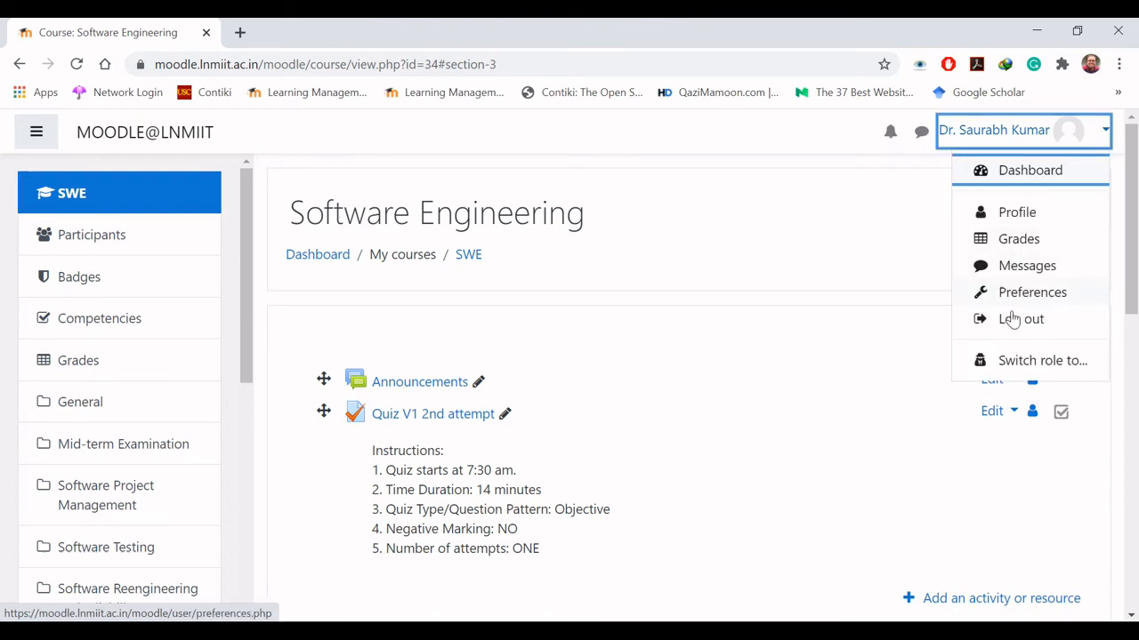
{"action": "left_click", "coordinate": [1031, 365]}
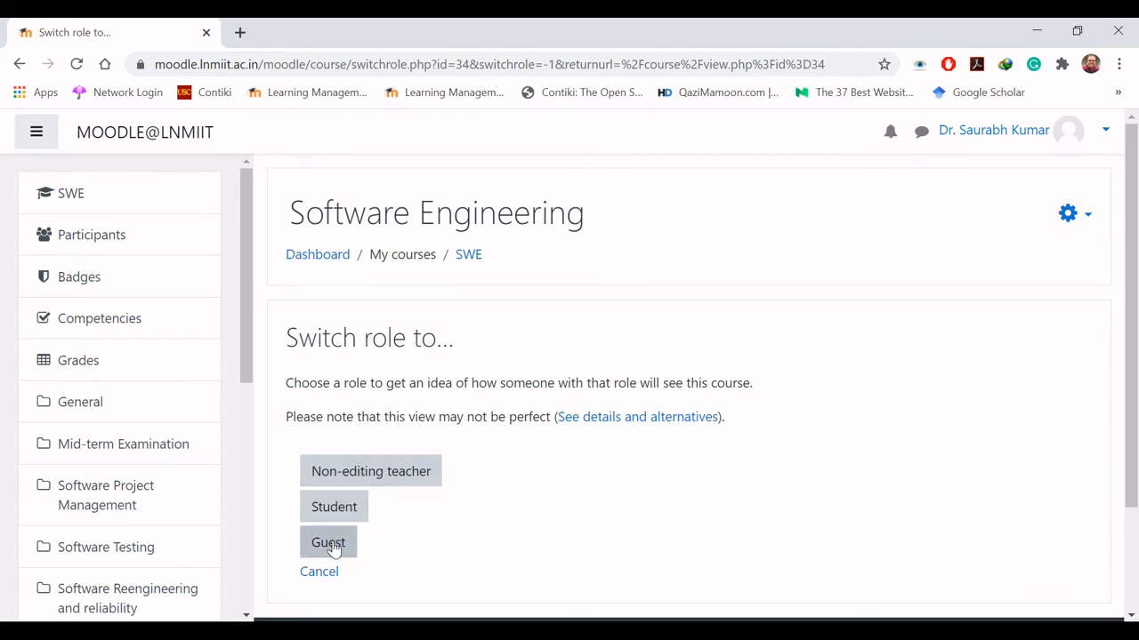
{"action": "left_click", "coordinate": [336, 508]}
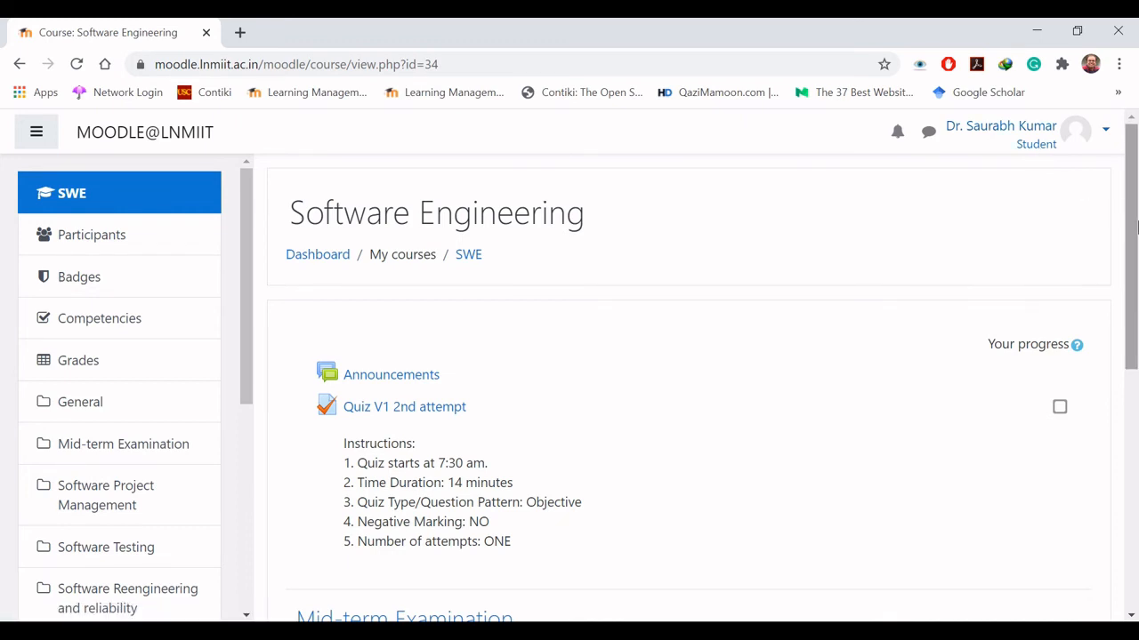
Check the Software Testing section in the student view of the course and return to the normal role.
{"action": "left_click_drag", "start_coordinate": [1133, 228], "coordinate": [1135, 505]}
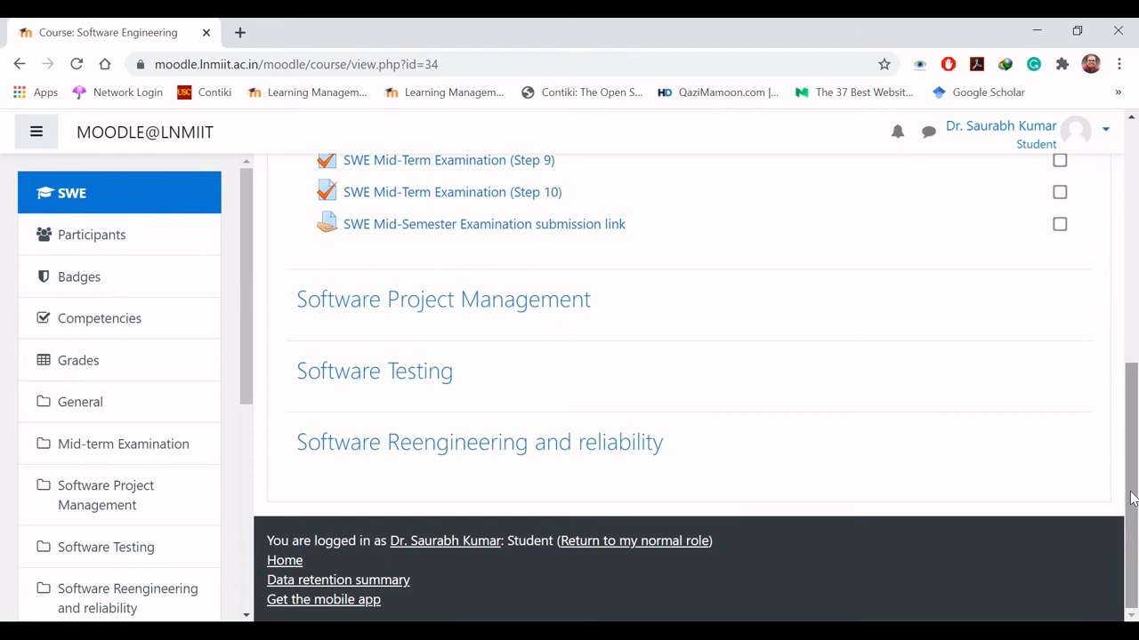
{"action": "left_click_drag", "start_coordinate": [1130, 499], "coordinate": [1131, 249]}
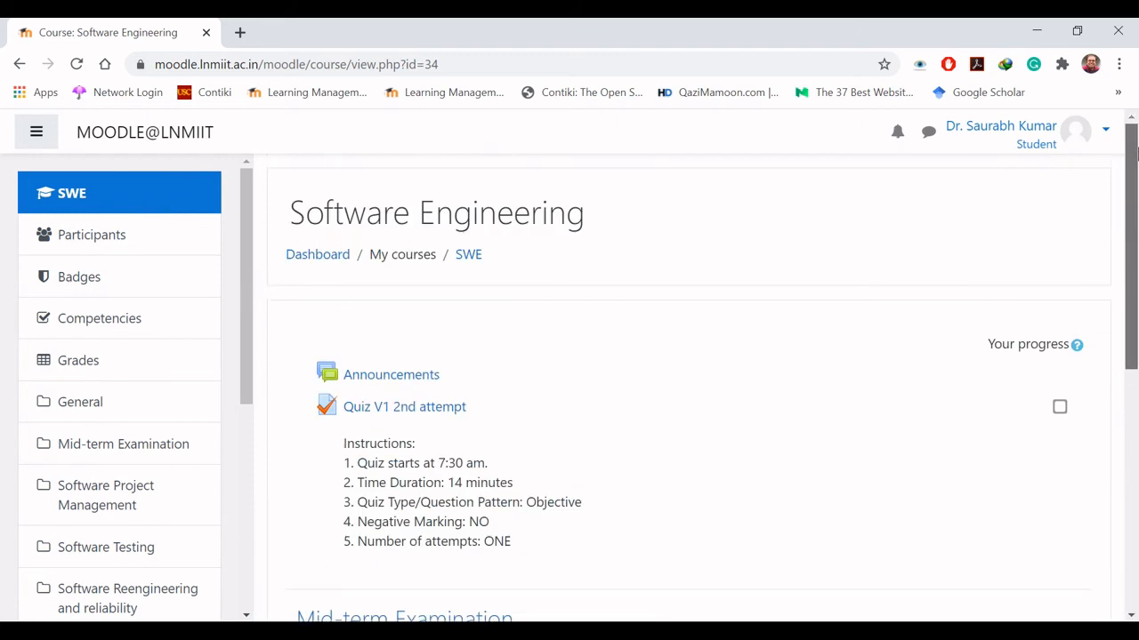
{"action": "left_click", "coordinate": [1104, 136]}
{"action": "left_click", "coordinate": [993, 371]}
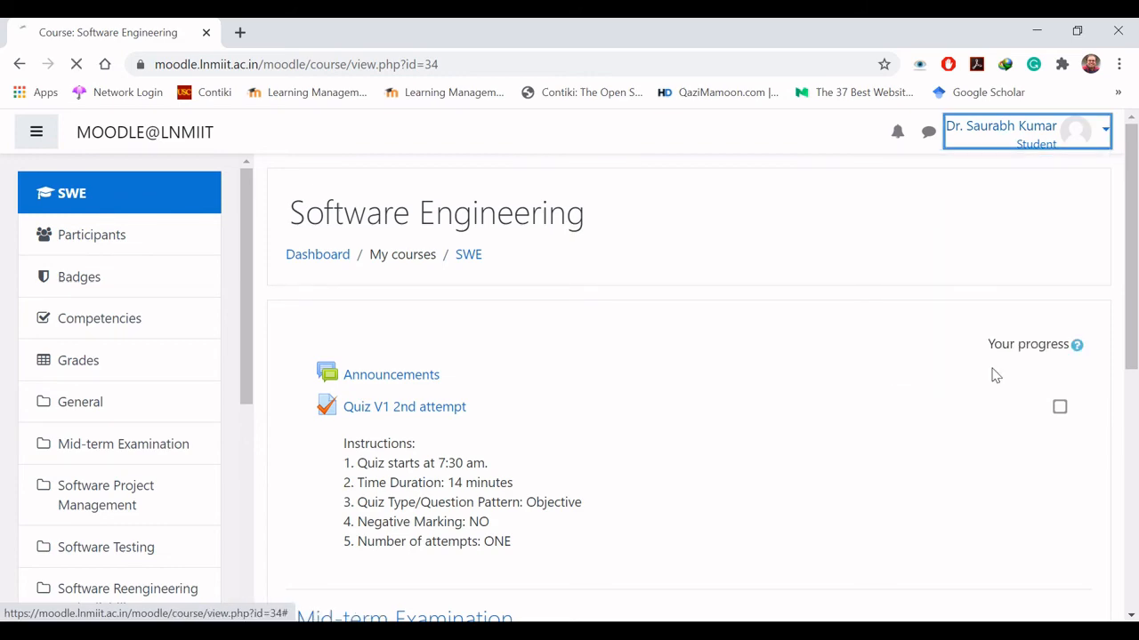
Turn course editing on and show the hidden Assignment 3 to students.
{"action": "left_click_drag", "start_coordinate": [1131, 240], "coordinate": [1131, 498]}
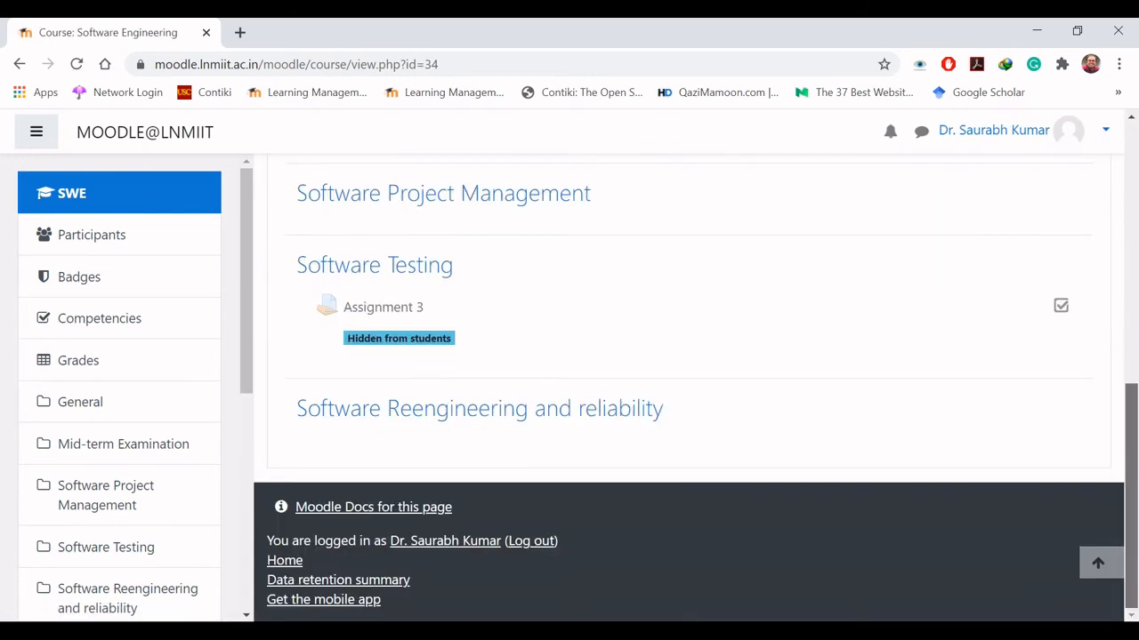
{"action": "left_click", "coordinate": [1098, 563]}
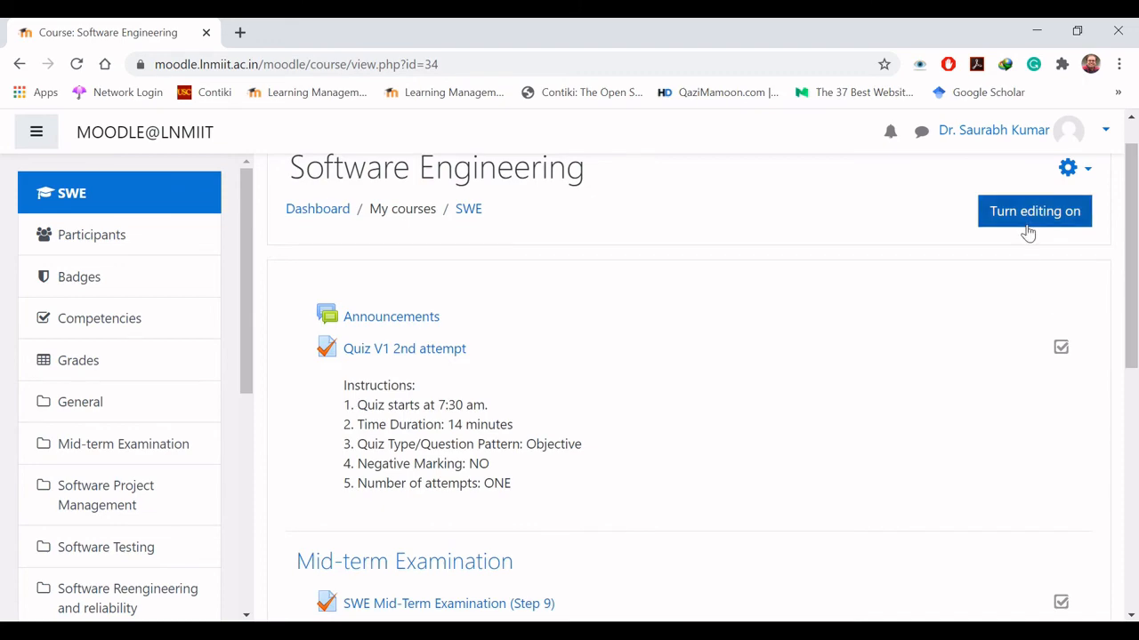
{"action": "left_click", "coordinate": [1027, 214]}
{"action": "left_click_drag", "start_coordinate": [1132, 222], "coordinate": [1133, 577]}
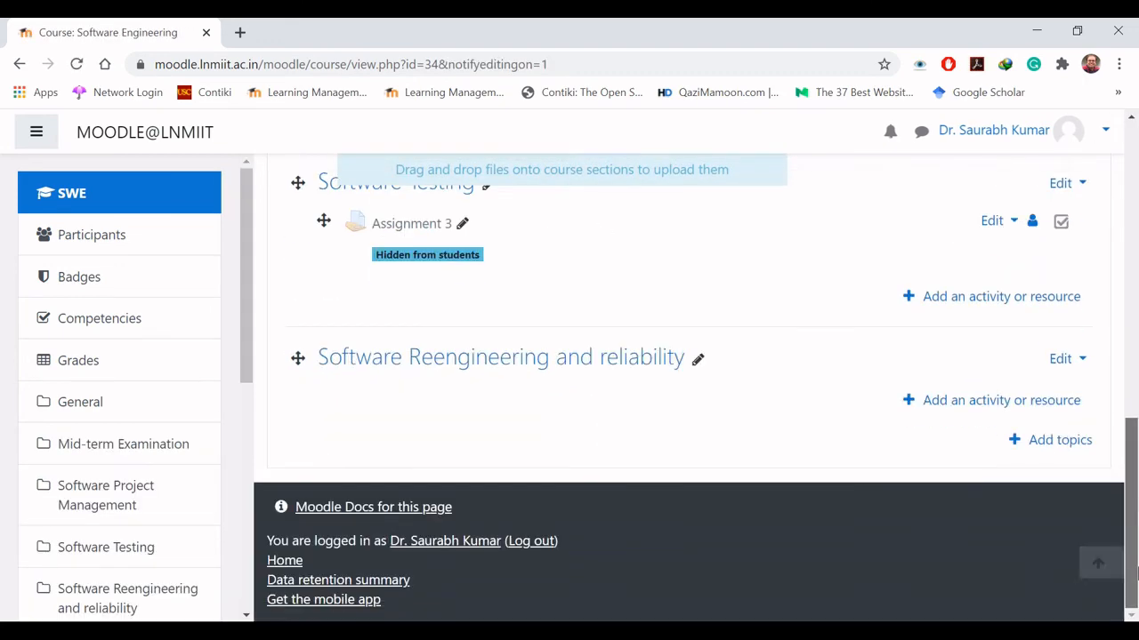
{"action": "scroll", "coordinate": [1032, 350], "scroll_direction": "up", "scroll_amount": 1}
{"action": "left_click", "coordinate": [998, 306]}
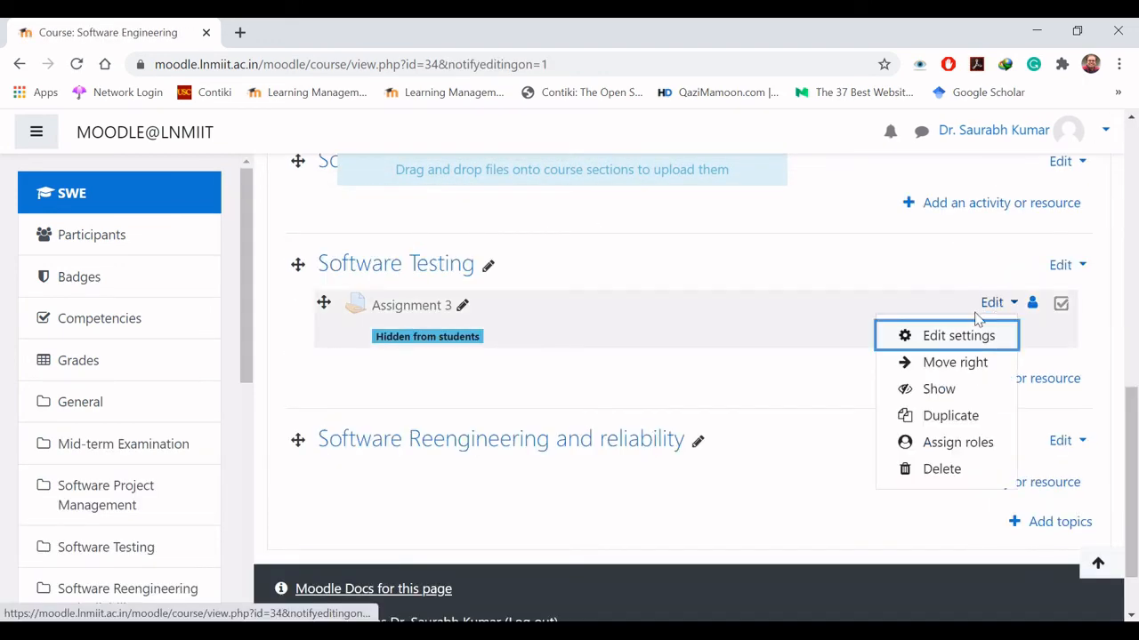
{"action": "left_click", "coordinate": [946, 395]}
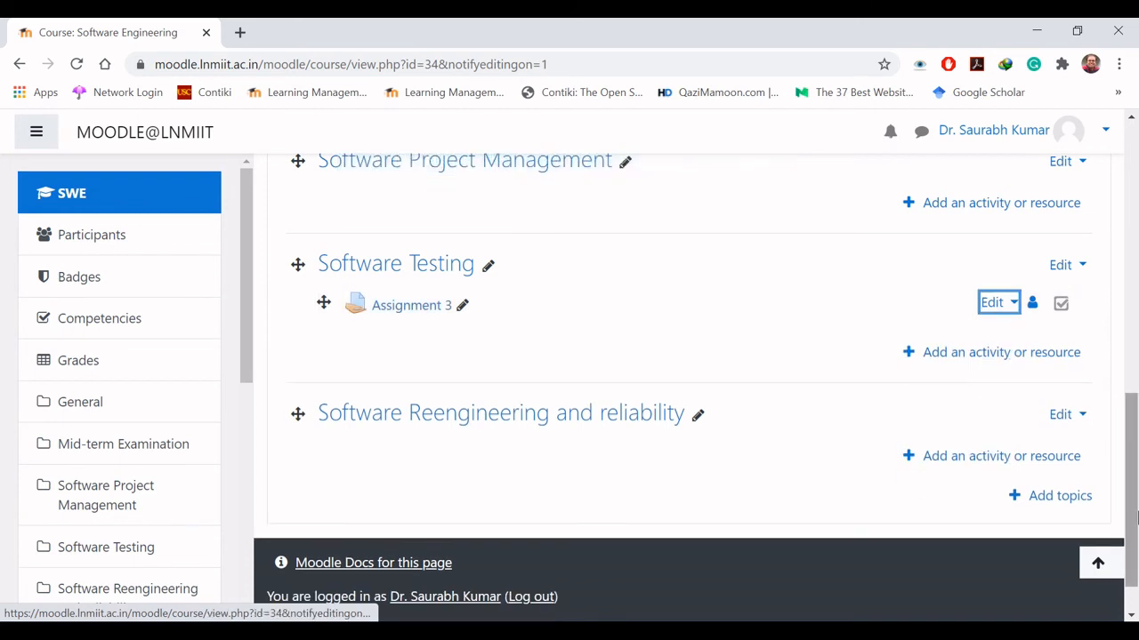
Turn course editing off and switch to the Student role.
{"action": "left_click_drag", "start_coordinate": [1134, 518], "coordinate": [1132, 169]}
{"action": "left_click", "coordinate": [1040, 257]}
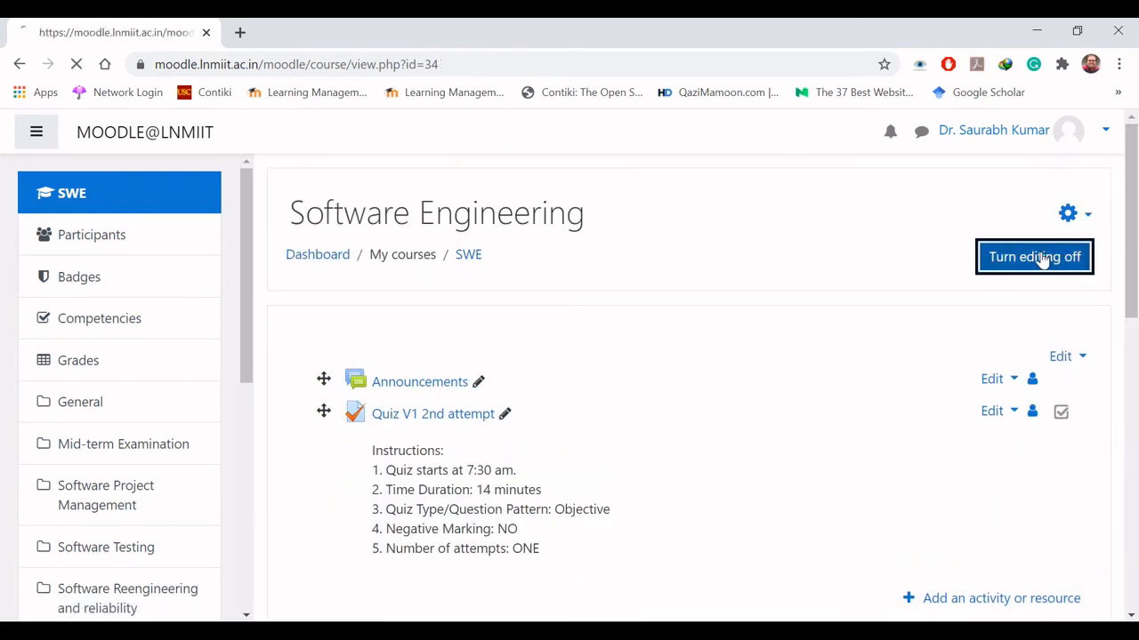
{"action": "left_click", "coordinate": [1105, 131]}
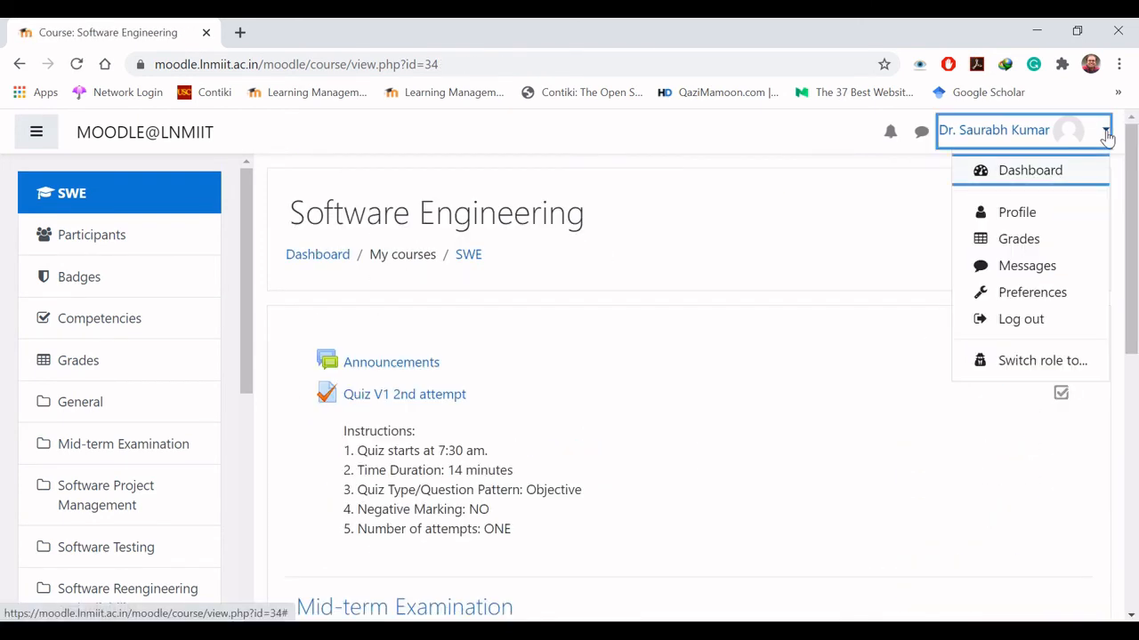
{"action": "left_click", "coordinate": [1041, 362]}
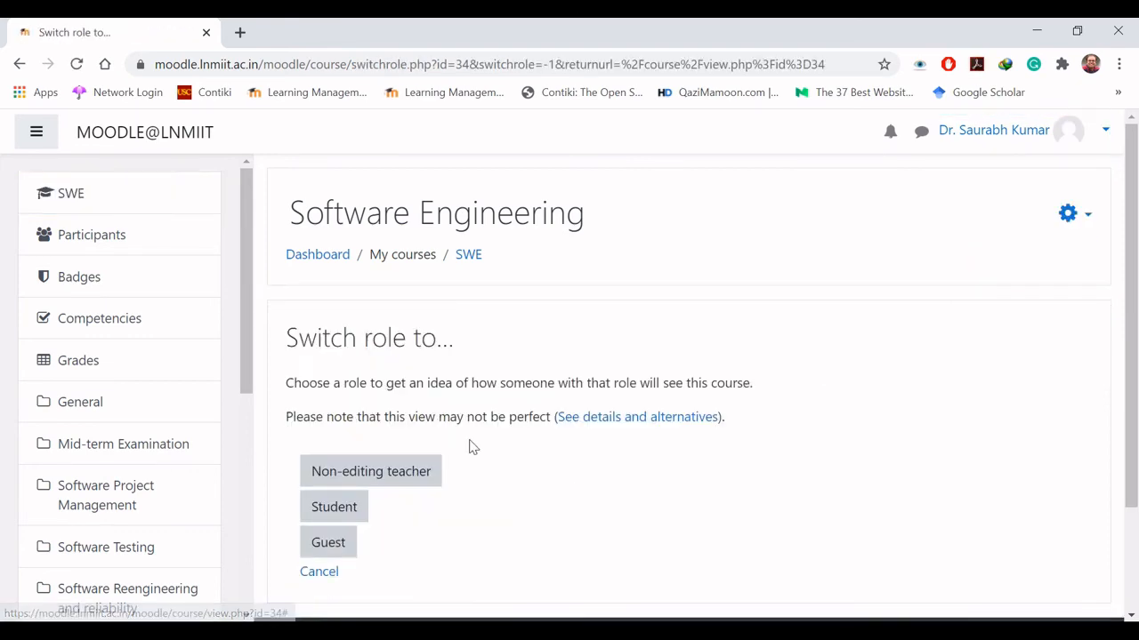
{"action": "left_click", "coordinate": [349, 507]}
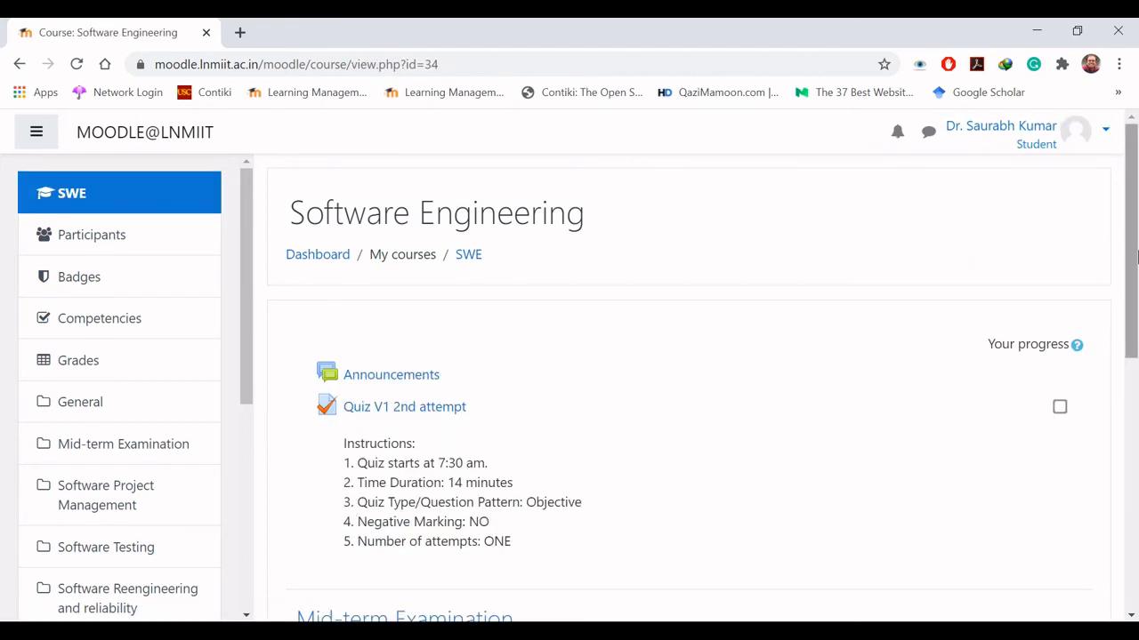
Open Assignment 3 as a student and examine its attached PDF, submission status and due date.
{"action": "left_click_drag", "start_coordinate": [1136, 258], "coordinate": [1136, 499]}
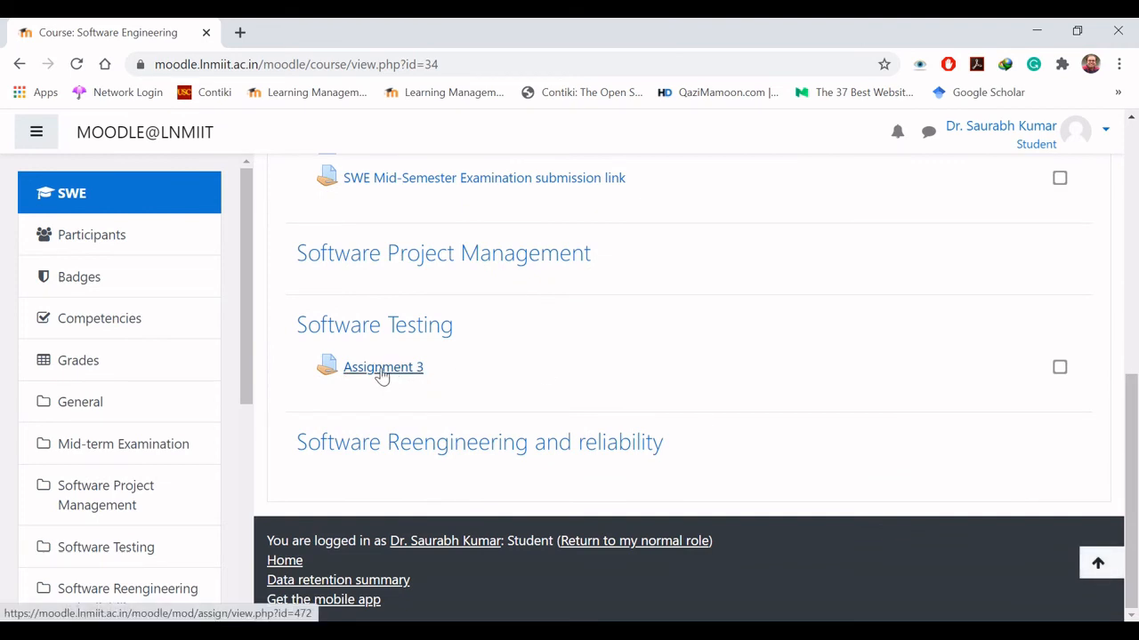
{"action": "left_click", "coordinate": [383, 369]}
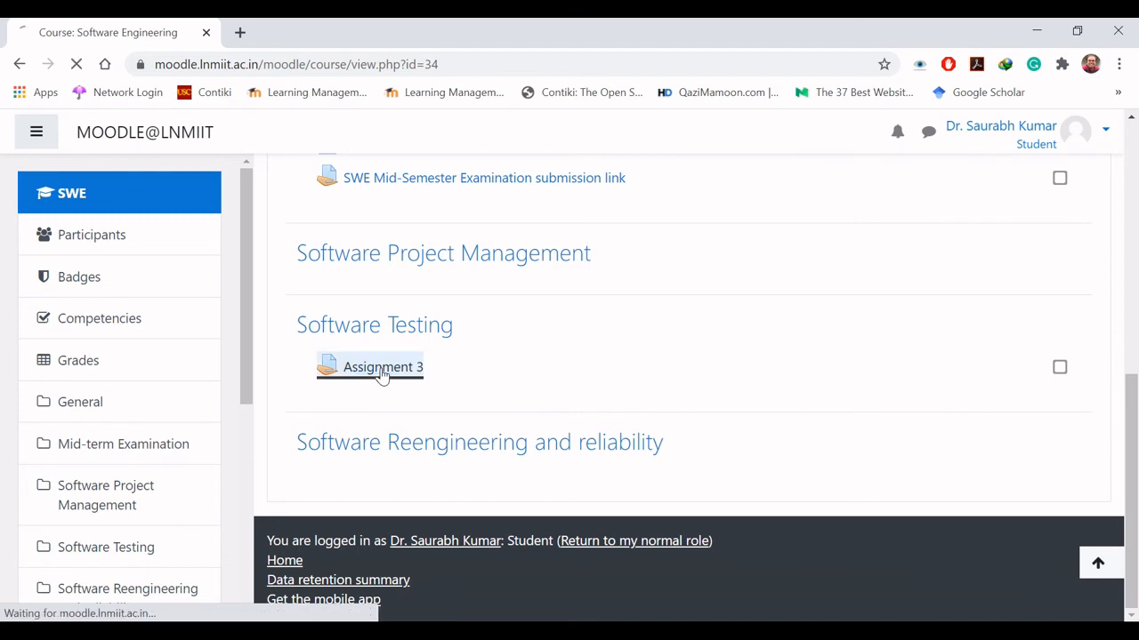
{"action": "scroll", "coordinate": [382, 376], "scroll_direction": "down", "scroll_amount": 1}
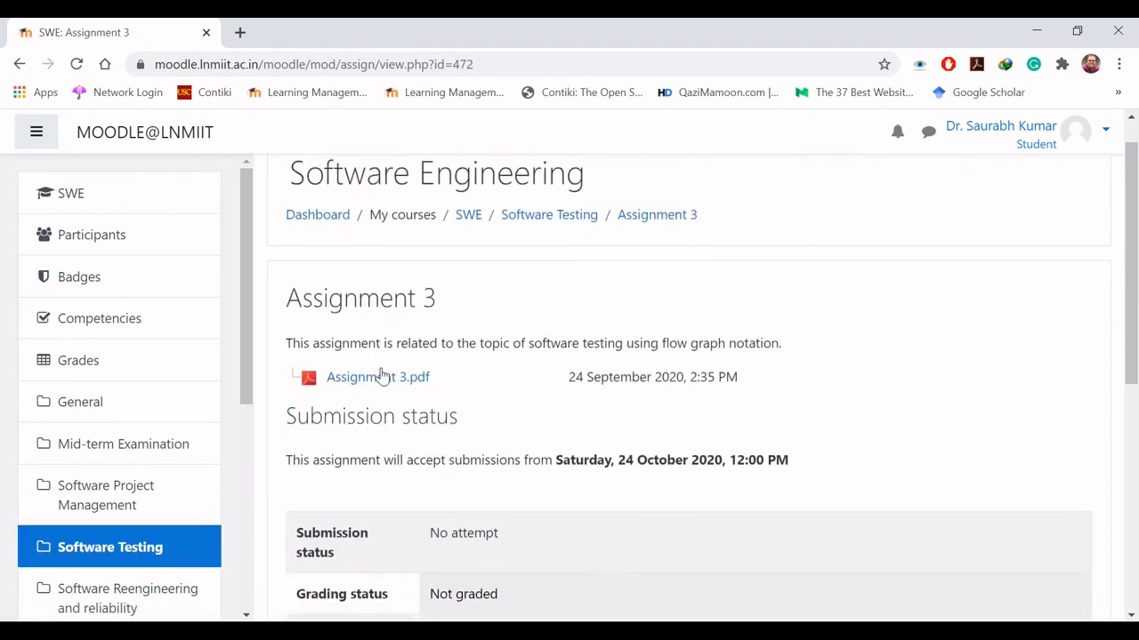
{"action": "scroll", "coordinate": [382, 376], "scroll_direction": "down", "scroll_amount": 2}
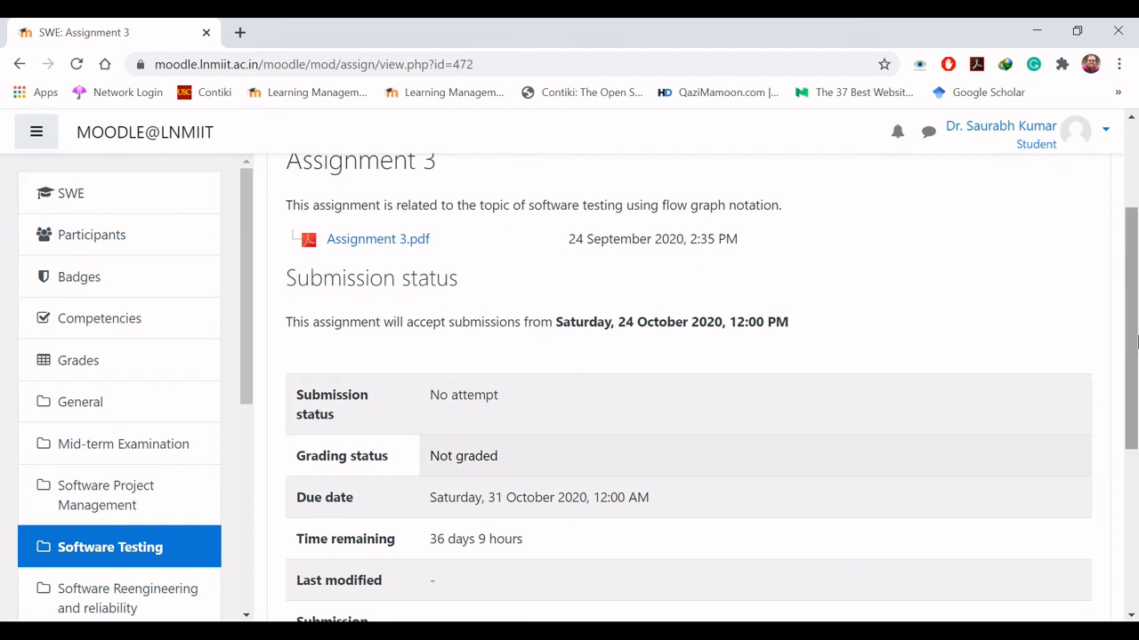
{"action": "left_click_drag", "start_coordinate": [1135, 341], "coordinate": [1134, 433]}
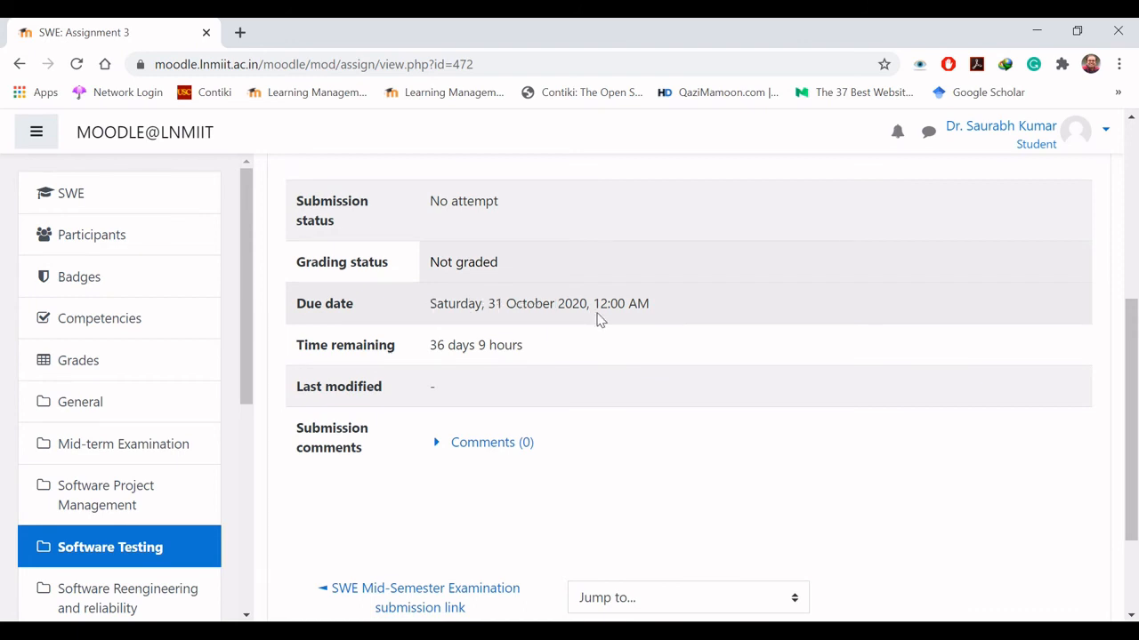
Return from the Student role to the normal role and open the SWE course page.
{"action": "left_click_drag", "start_coordinate": [1134, 460], "coordinate": [1131, 436]}
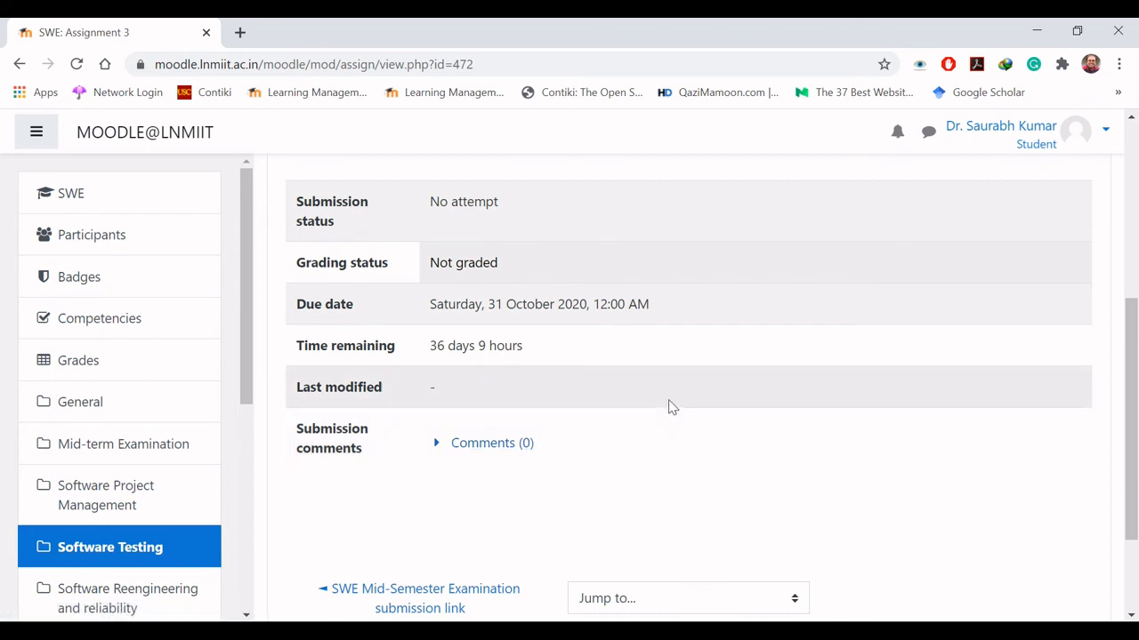
{"action": "left_click_drag", "start_coordinate": [1133, 376], "coordinate": [1135, 200]}
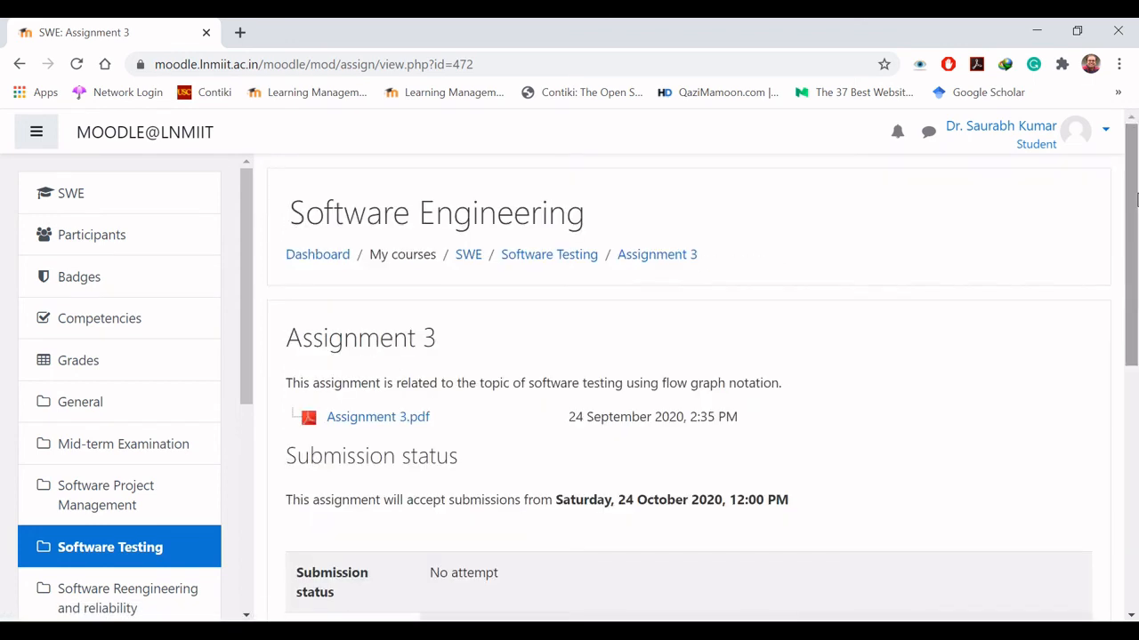
{"action": "left_click", "coordinate": [1105, 133]}
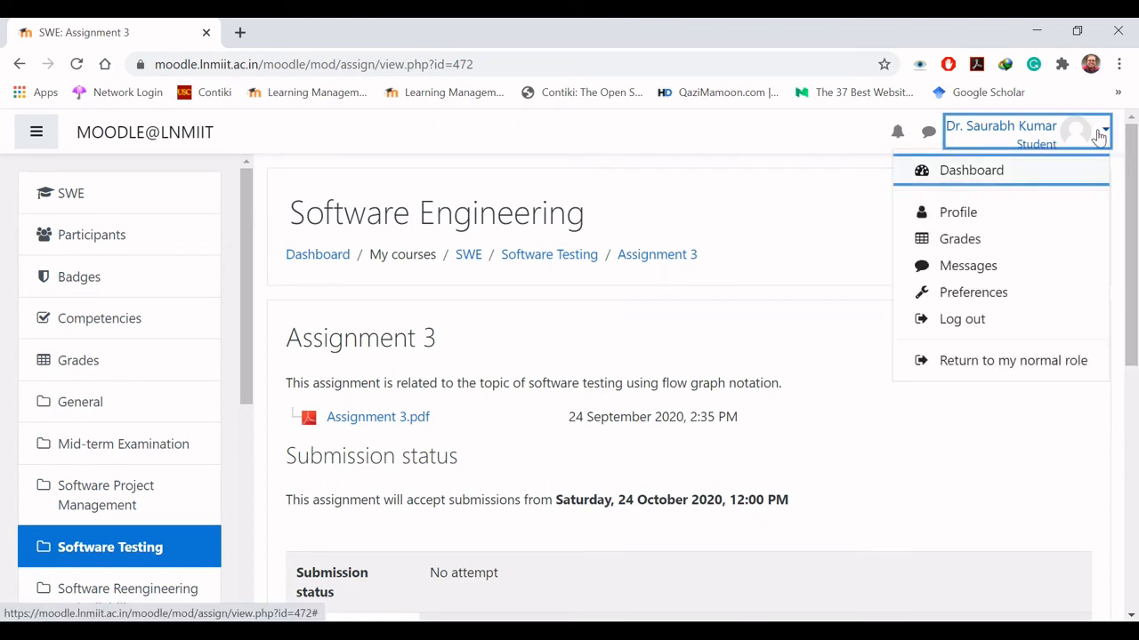
{"action": "left_click", "coordinate": [1020, 370]}
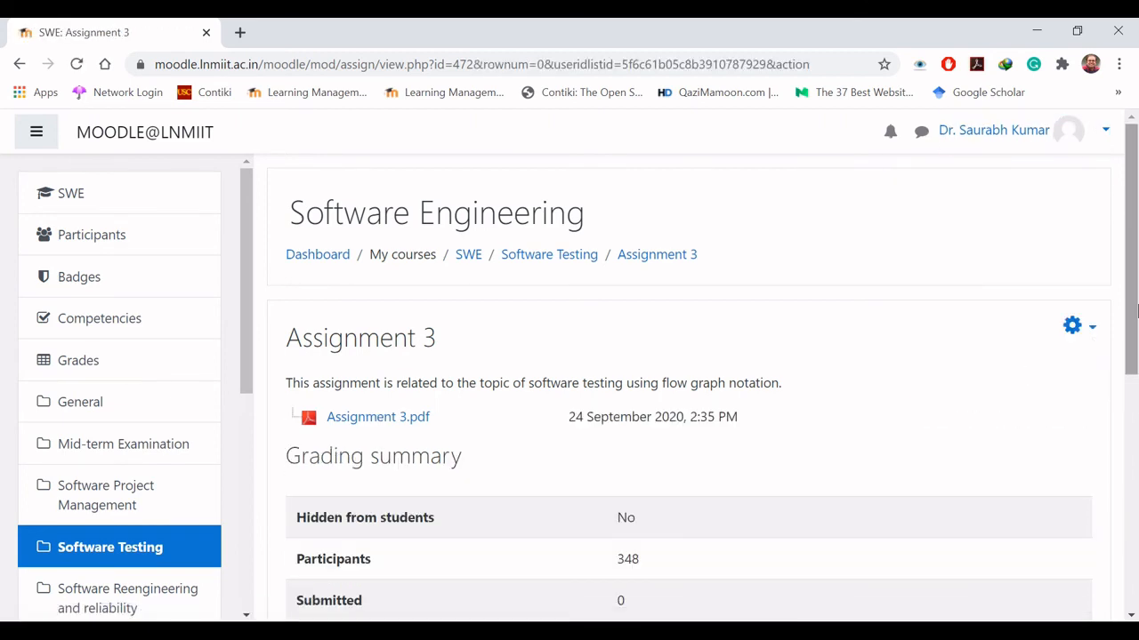
{"action": "left_click", "coordinate": [108, 203]}
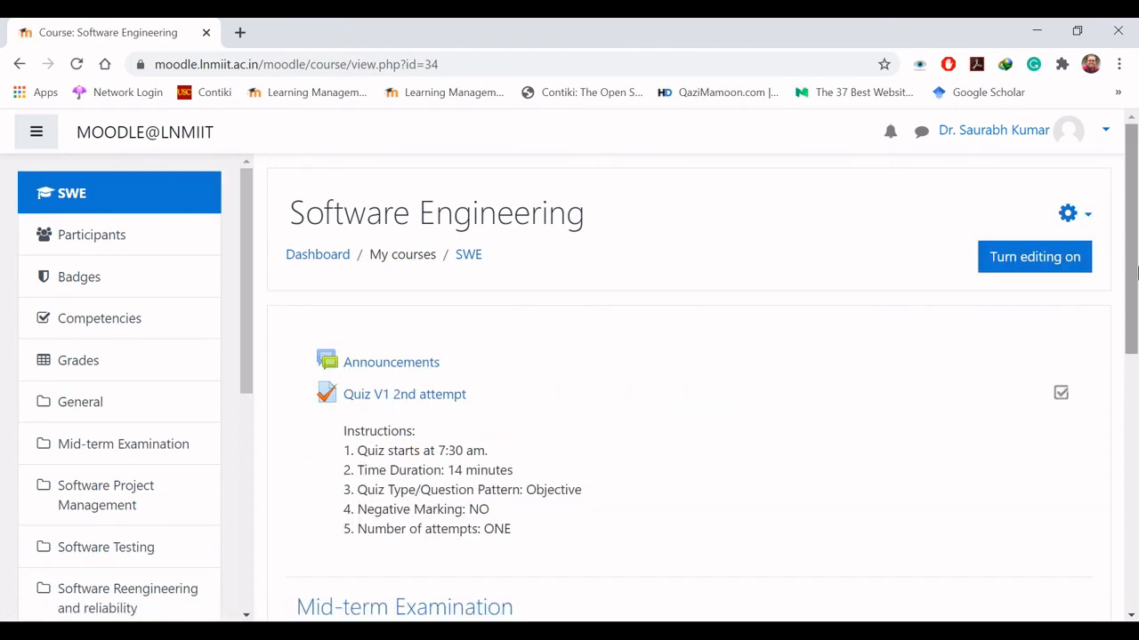
Turn course editing on and open the settings of Assignment 3 in the Software Testing section.
{"action": "left_click_drag", "start_coordinate": [1136, 274], "coordinate": [1136, 527]}
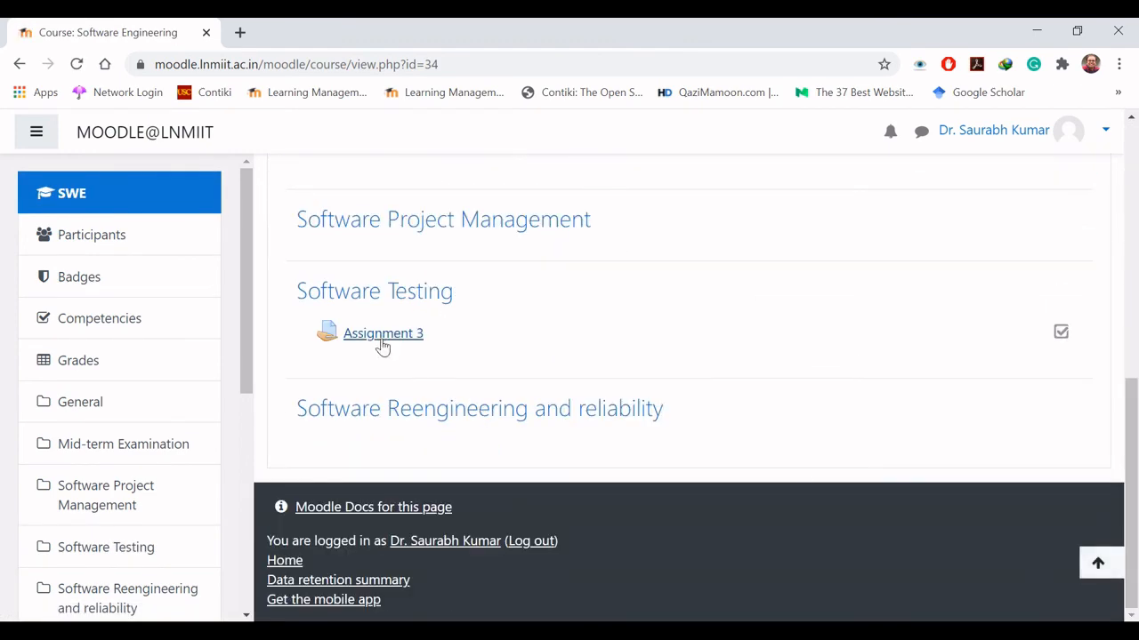
{"action": "scroll", "coordinate": [1136, 336], "scroll_direction": "up", "scroll_amount": 1}
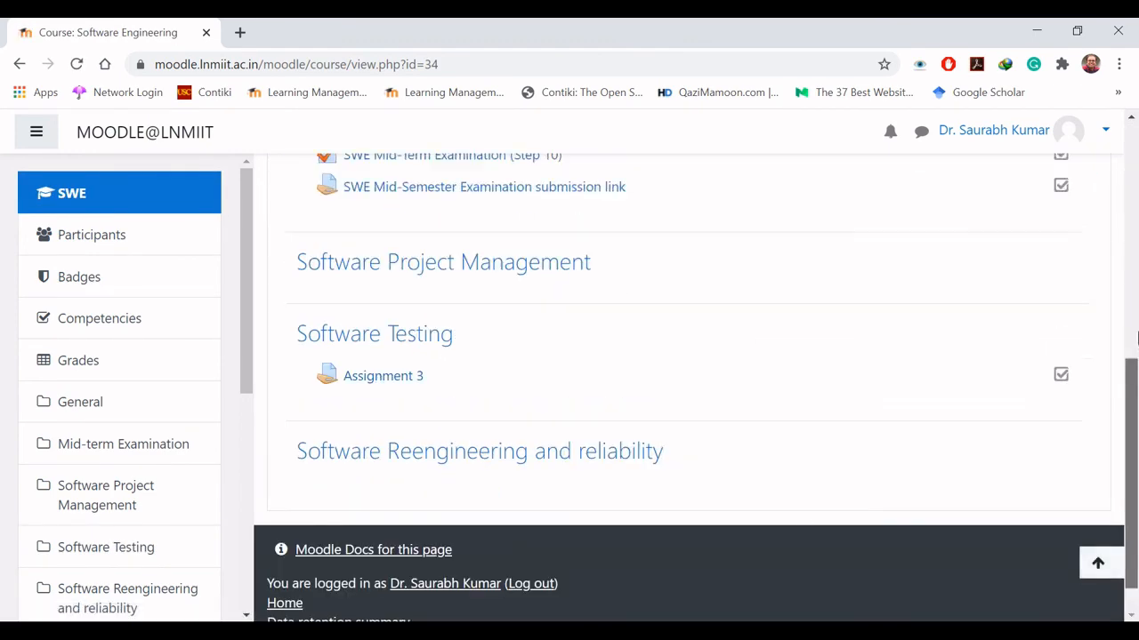
{"action": "scroll", "coordinate": [1136, 336], "scroll_direction": "up", "scroll_amount": 10}
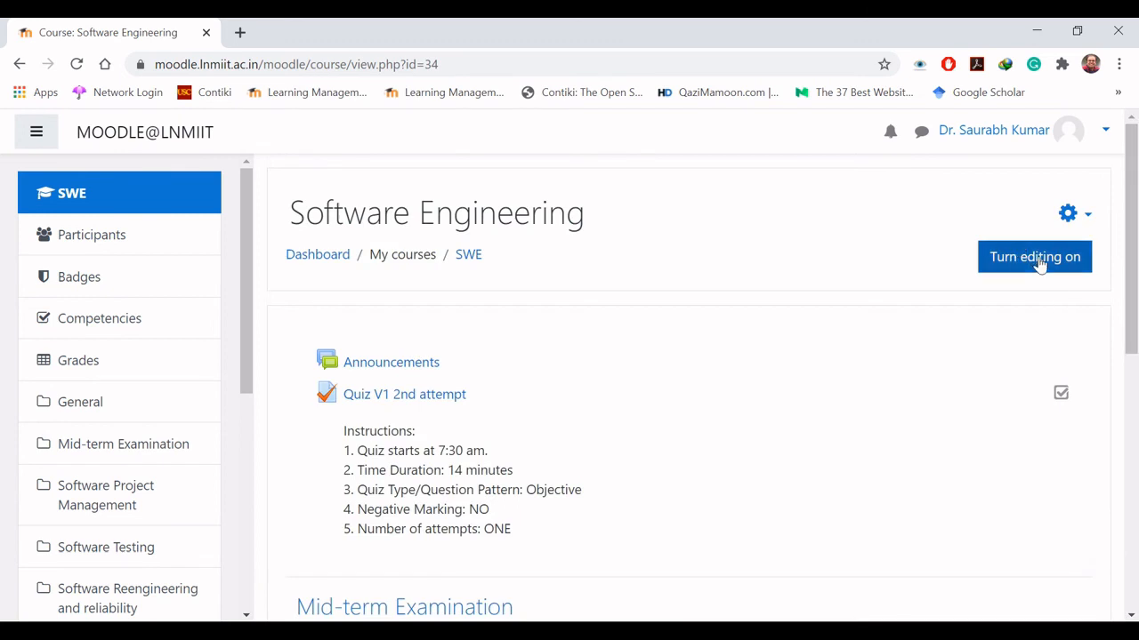
{"action": "left_click", "coordinate": [1040, 264]}
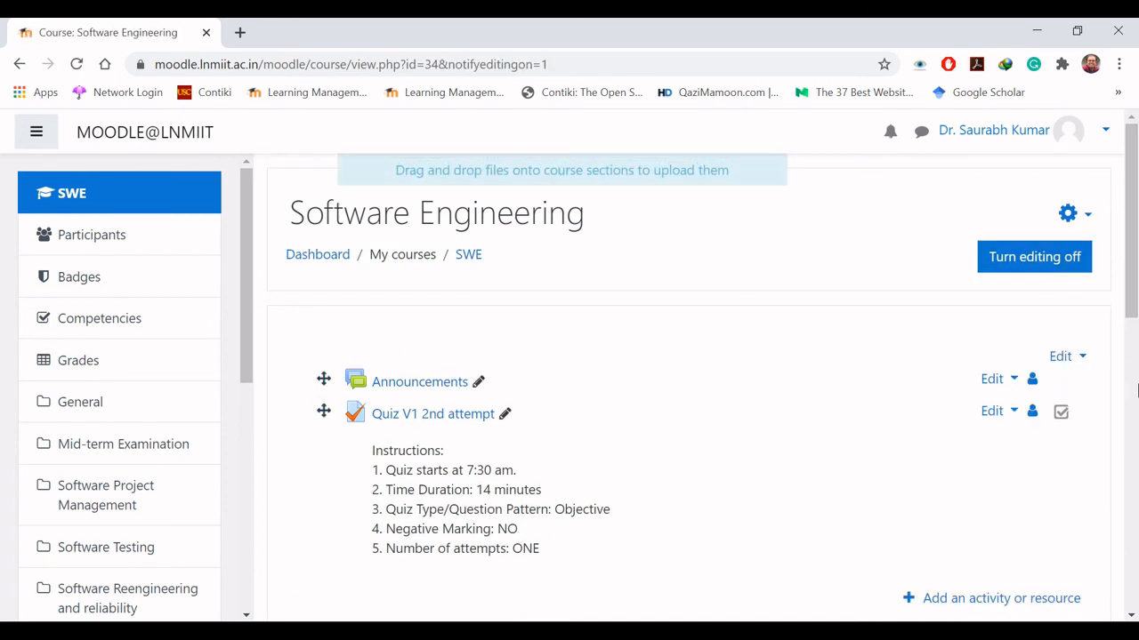
{"action": "scroll", "coordinate": [1136, 256], "scroll_direction": "down", "scroll_amount": 12}
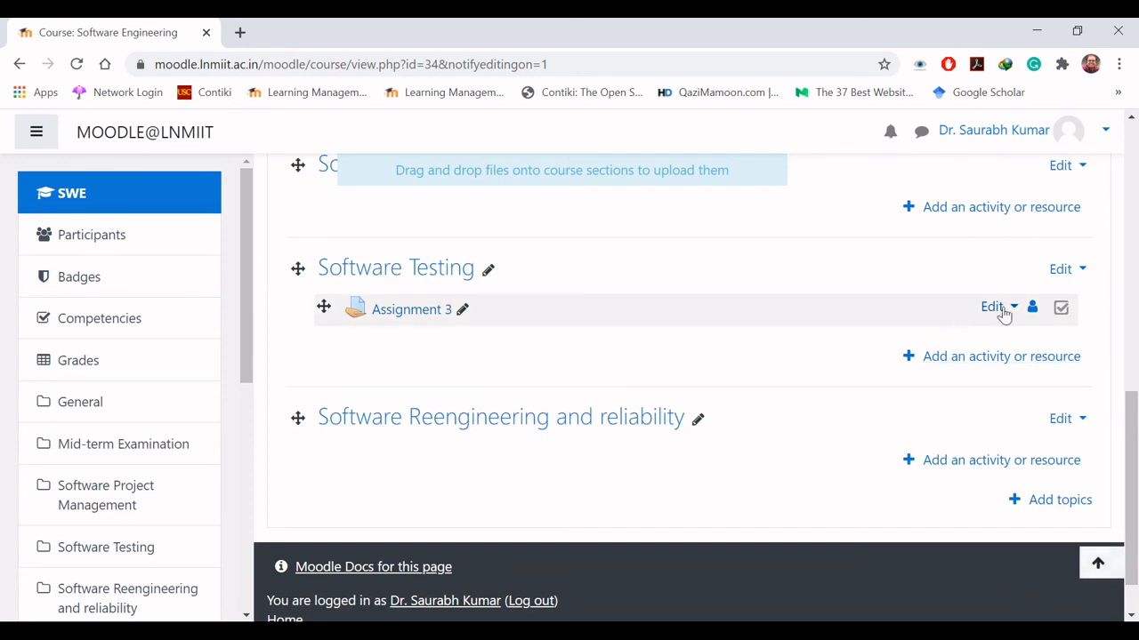
{"action": "left_click", "coordinate": [1006, 311]}
{"action": "left_click", "coordinate": [956, 341]}
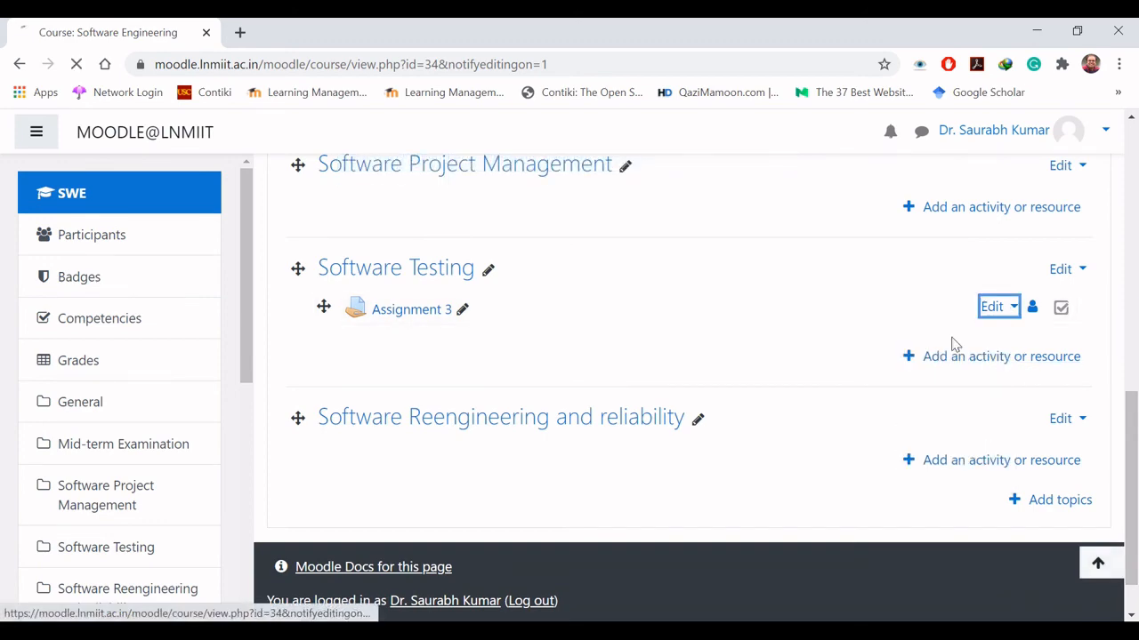
Set the month of Assignment 3's Allow submissions from date to September and save, returning to the course.
{"action": "scroll", "coordinate": [1137, 380], "scroll_direction": "down", "scroll_amount": 5}
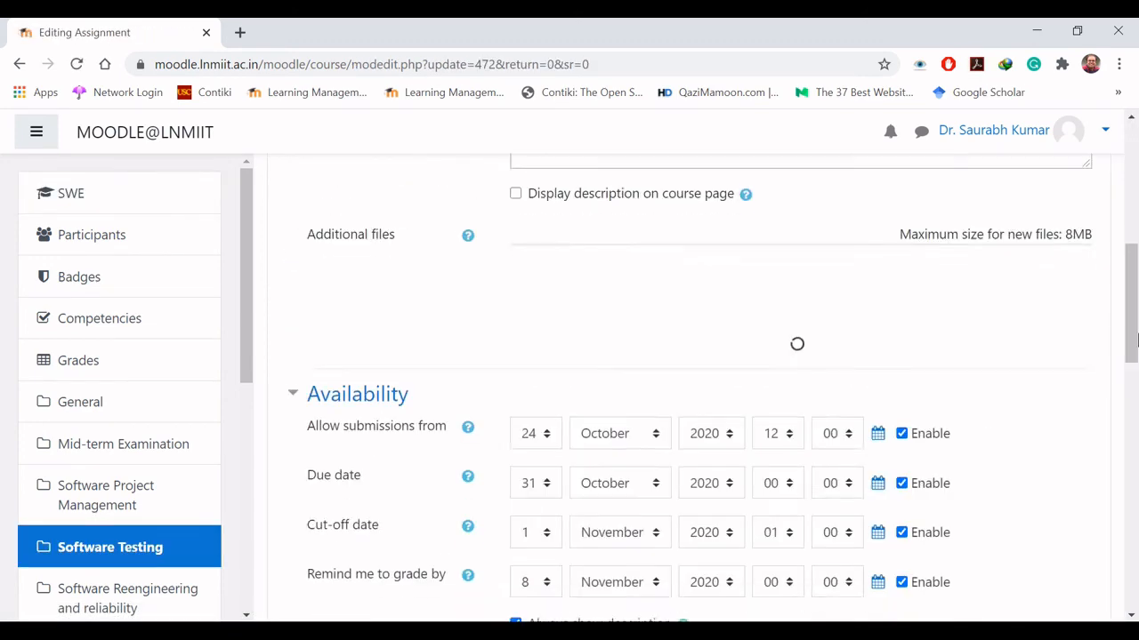
{"action": "scroll", "coordinate": [1130, 382], "scroll_direction": "down", "scroll_amount": 3}
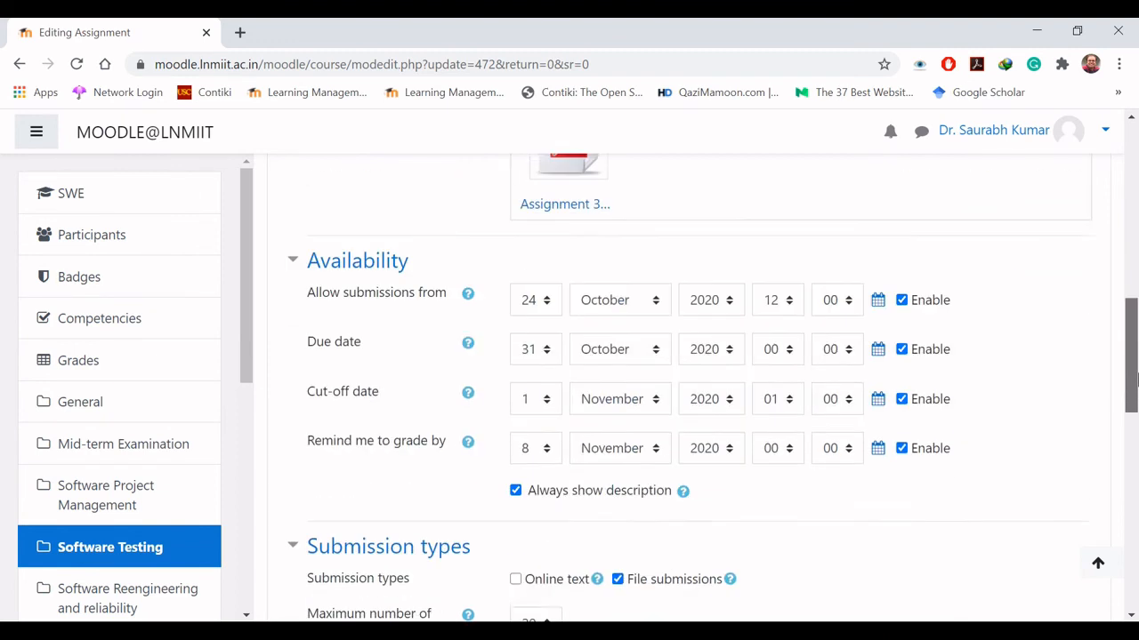
{"action": "left_click", "coordinate": [551, 285]}
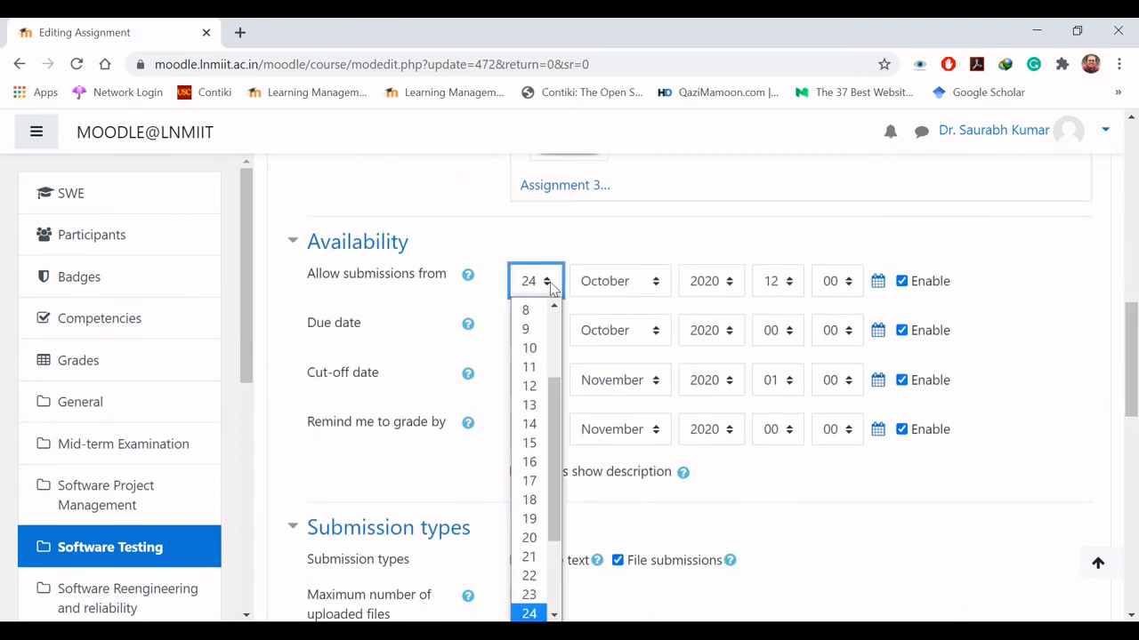
{"action": "scroll", "coordinate": [553, 329], "scroll_direction": "up", "scroll_amount": 2}
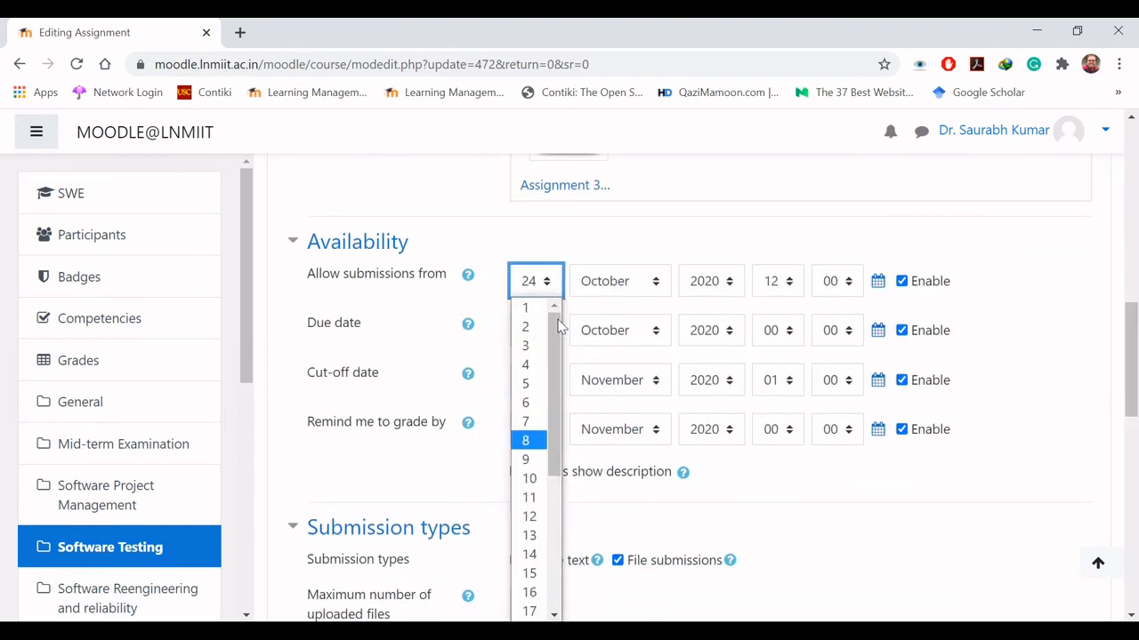
{"action": "left_click", "coordinate": [546, 285]}
{"action": "left_click", "coordinate": [633, 297]}
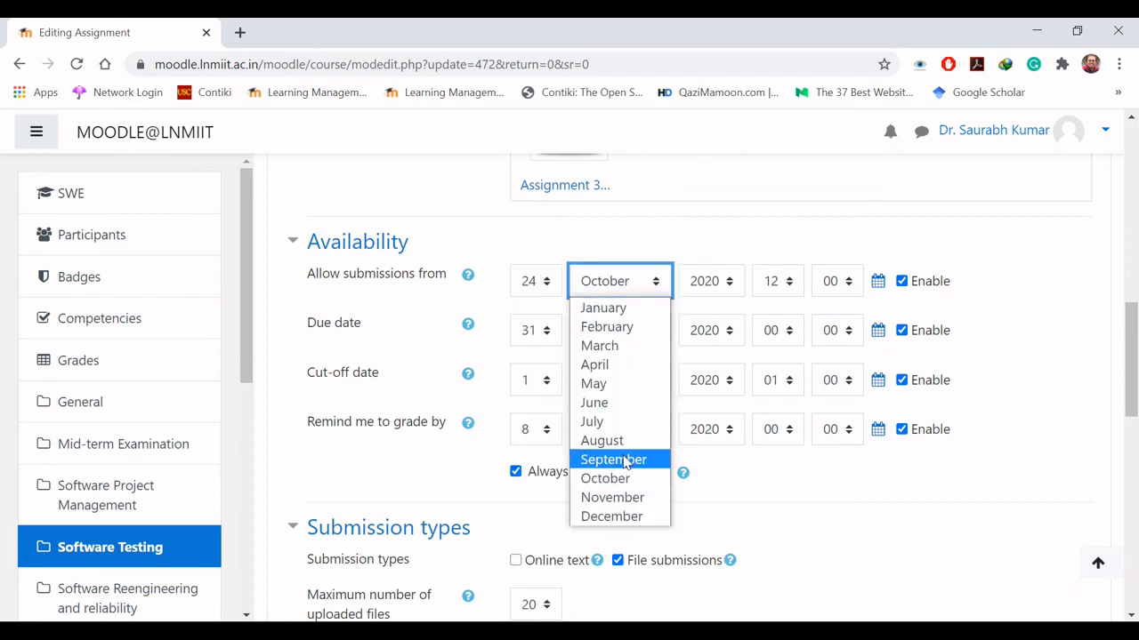
{"action": "left_click", "coordinate": [624, 463]}
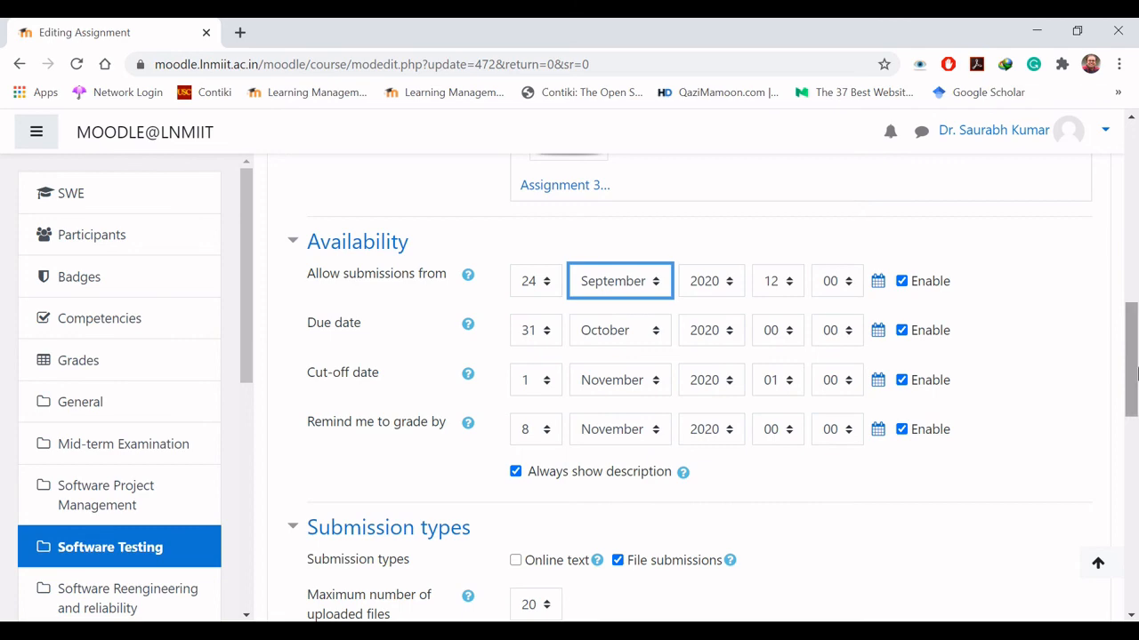
{"action": "left_click_drag", "start_coordinate": [1131, 381], "coordinate": [1132, 613]}
{"action": "left_click", "coordinate": [623, 401]}
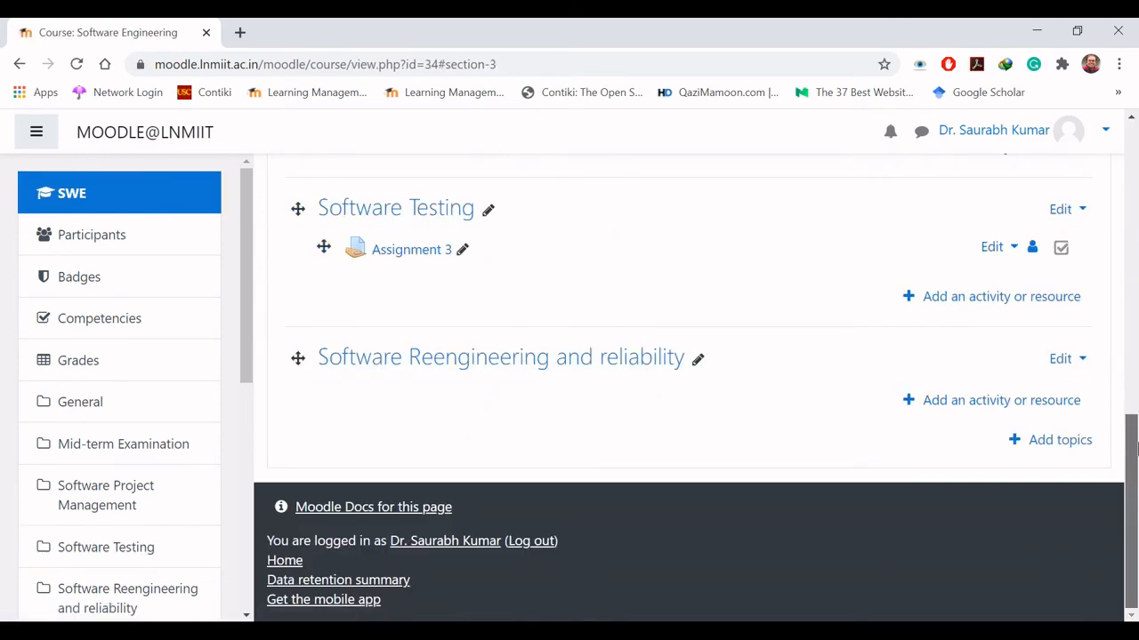
Turn course editing off and switch to the Student role again.
{"action": "left_click_drag", "start_coordinate": [1132, 486], "coordinate": [1136, 200]}
{"action": "left_click", "coordinate": [1032, 257]}
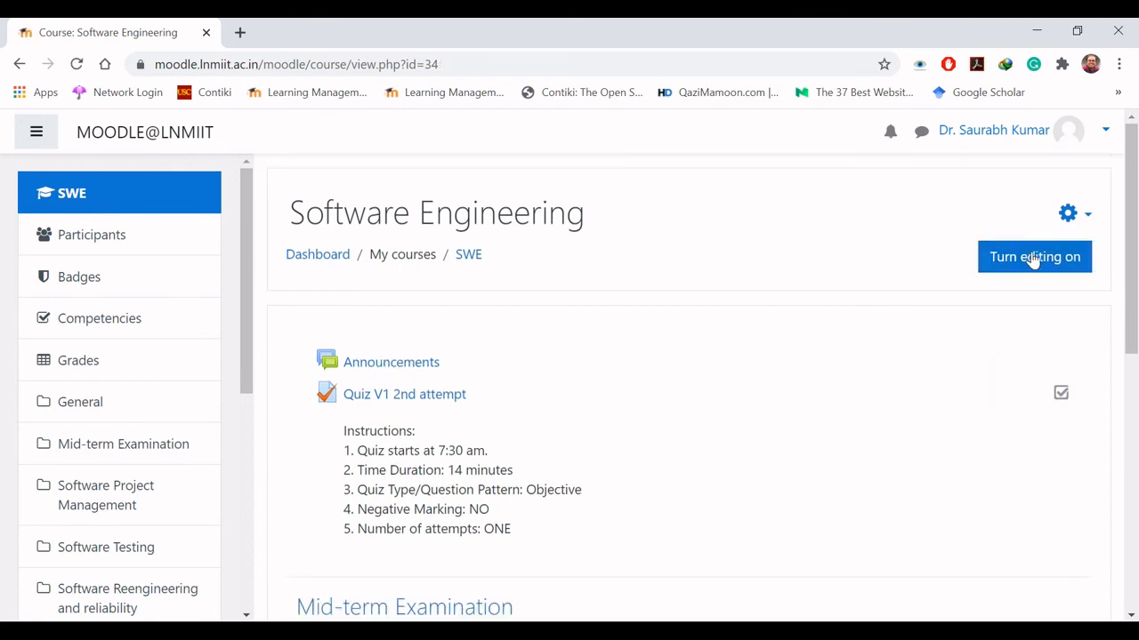
{"action": "left_click", "coordinate": [1106, 131]}
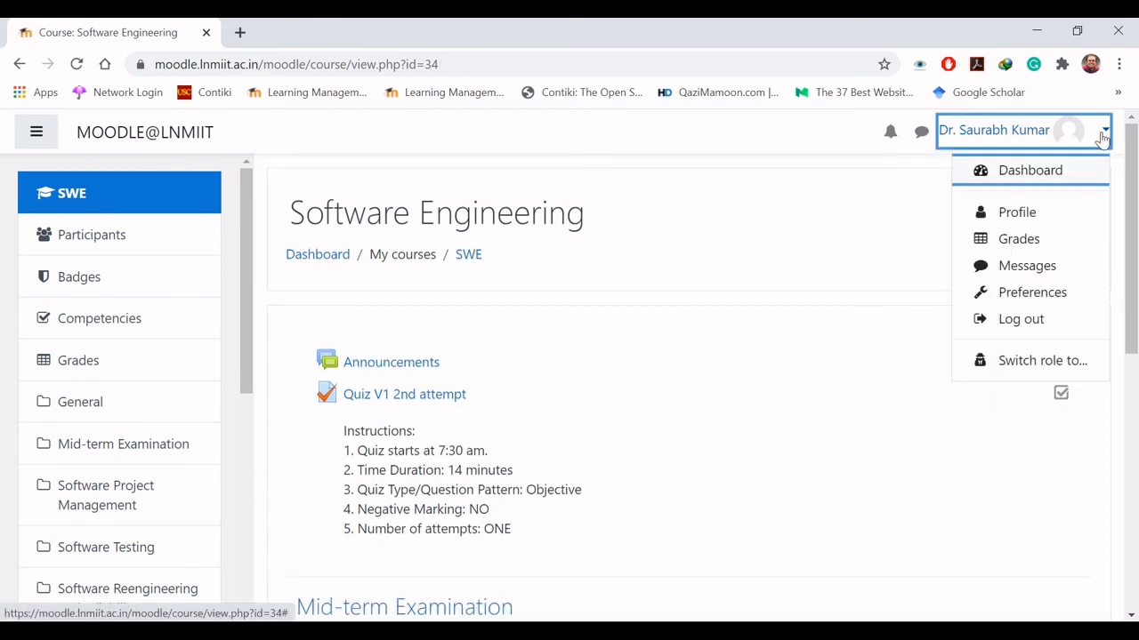
{"action": "left_click", "coordinate": [1037, 357]}
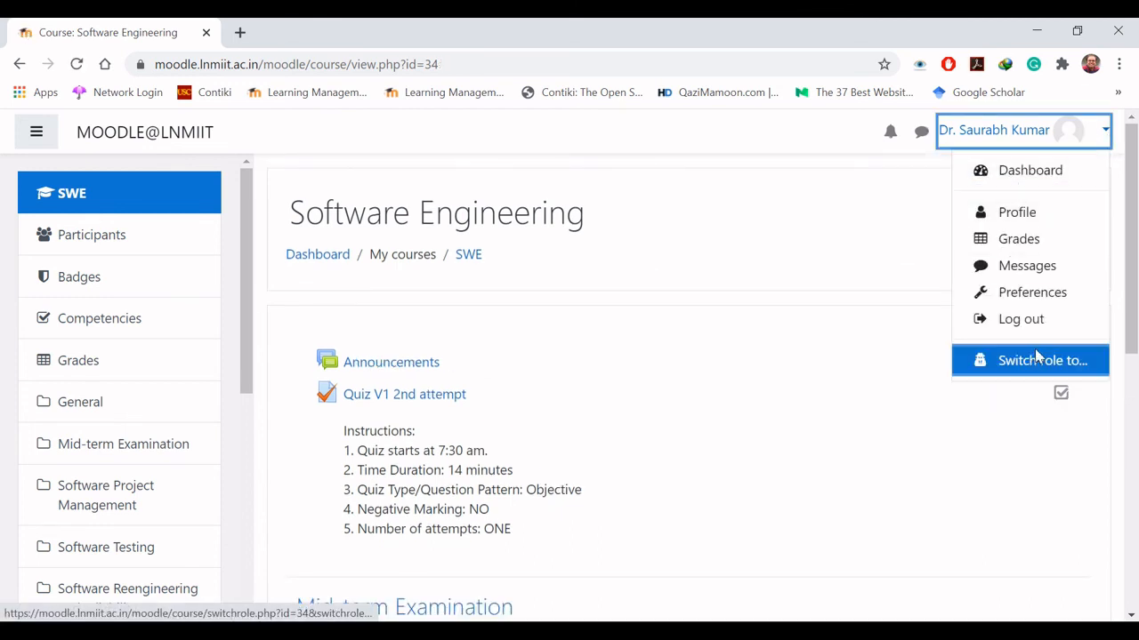
{"action": "left_click", "coordinate": [338, 514]}
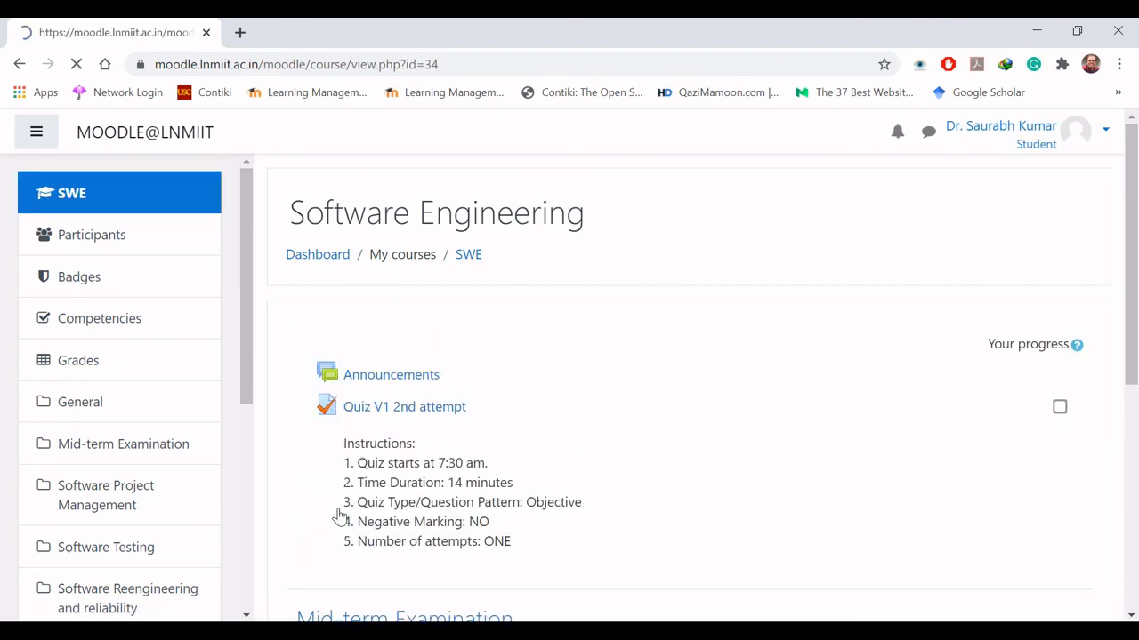
Open Assignment 3 in the Software Testing section as a student and start adding a submission.
{"action": "scroll", "coordinate": [340, 517], "scroll_direction": "down", "scroll_amount": 5}
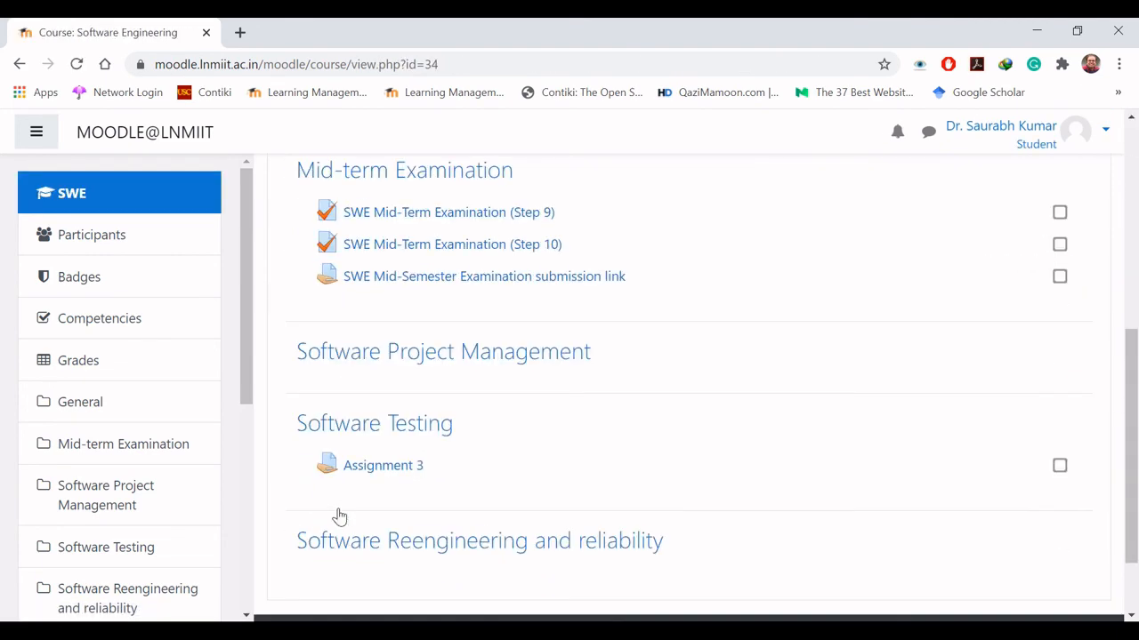
{"action": "left_click", "coordinate": [383, 467]}
{"action": "scroll", "coordinate": [388, 474], "scroll_direction": "down", "scroll_amount": 1}
{"action": "scroll", "coordinate": [389, 475], "scroll_direction": "down", "scroll_amount": 4}
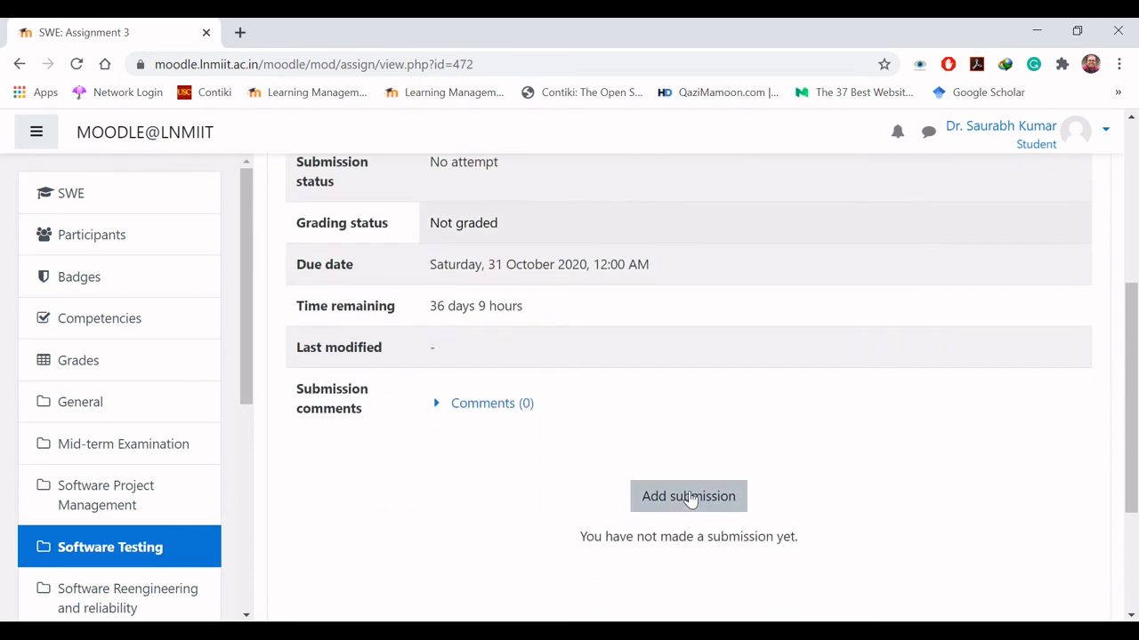
{"action": "left_click", "coordinate": [691, 499]}
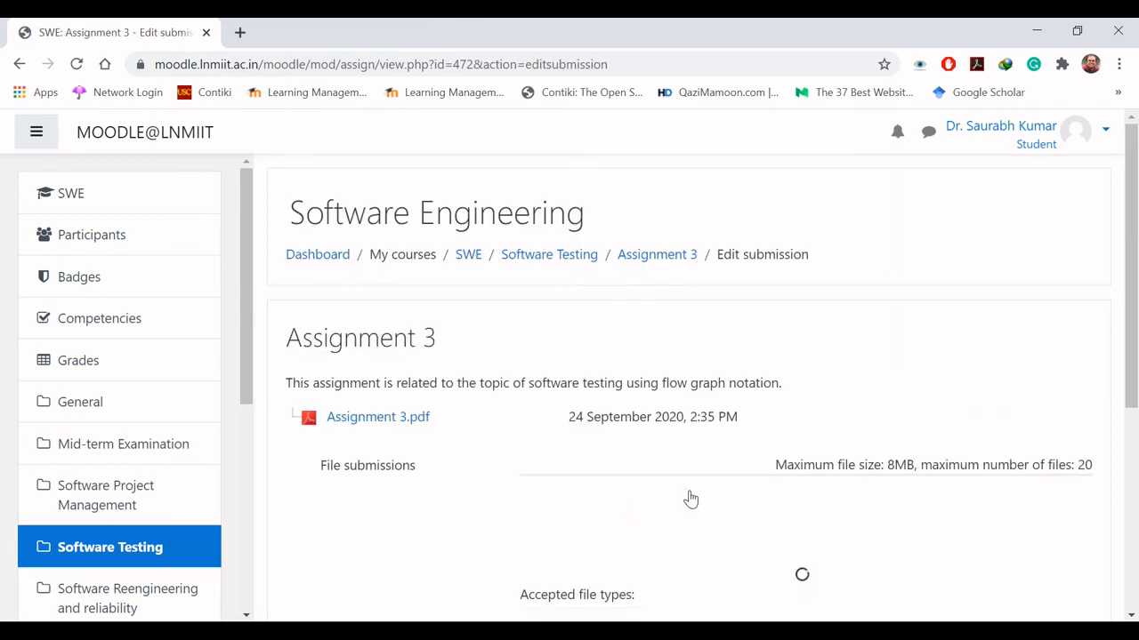
Add the Assignment 3 Word document from the Internal Evaluation folder to the file submissions and save the submission.
{"action": "scroll", "coordinate": [576, 440], "scroll_direction": "down", "scroll_amount": 3}
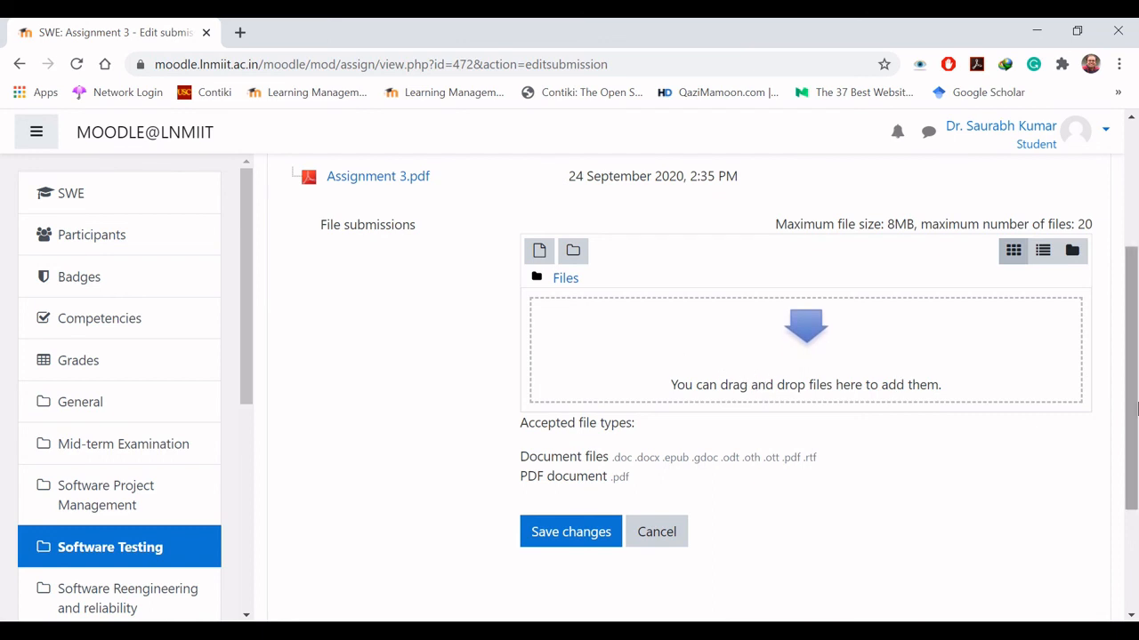
{"action": "left_click_drag", "start_coordinate": [1132, 409], "coordinate": [1131, 405]}
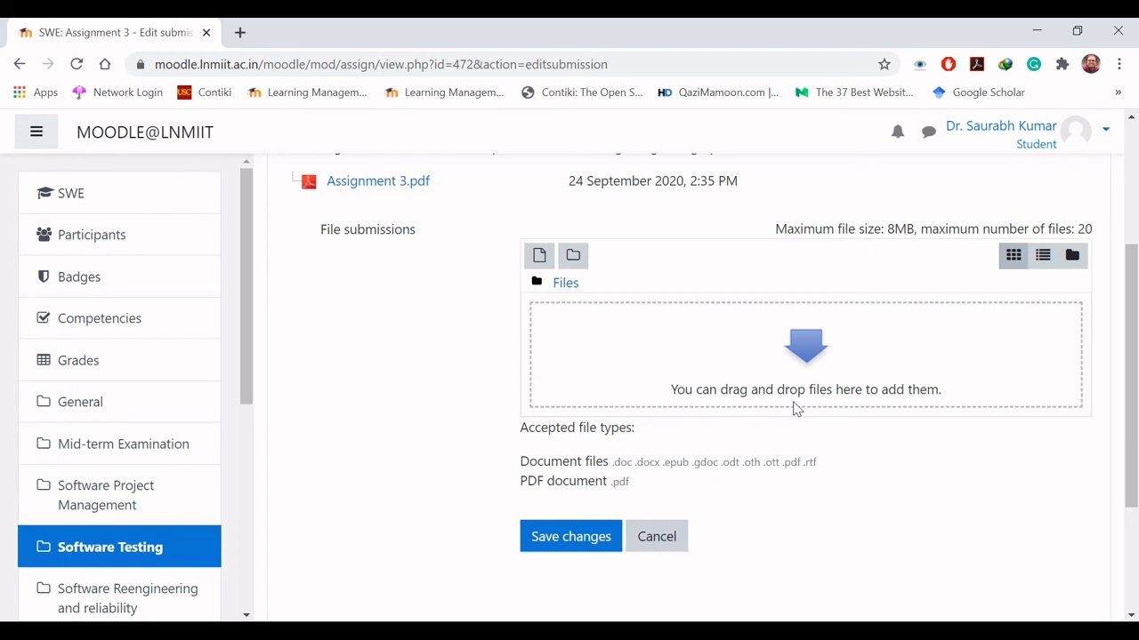
{"action": "left_click", "coordinate": [498, 633]}
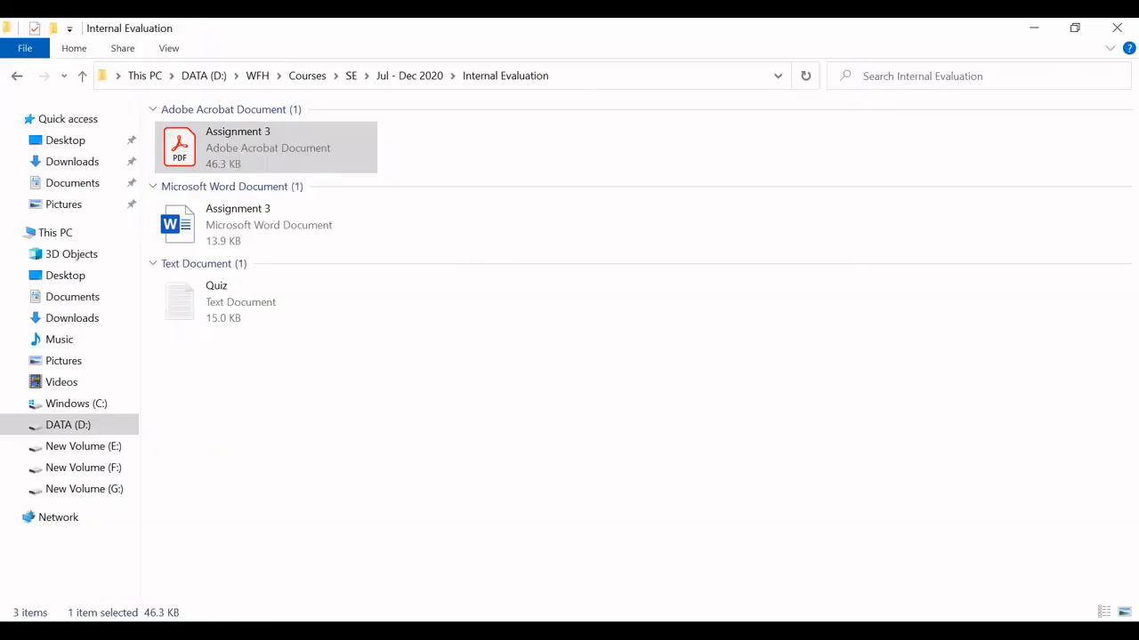
{"action": "left_click_drag", "start_coordinate": [321, 233], "coordinate": [774, 372]}
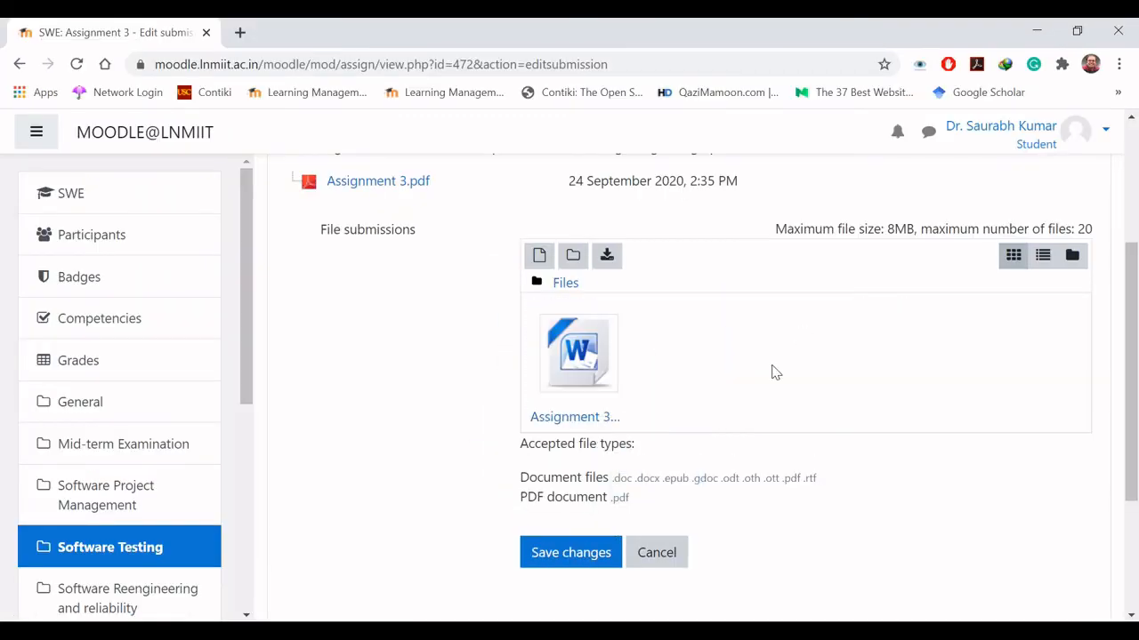
{"action": "left_click", "coordinate": [558, 550]}
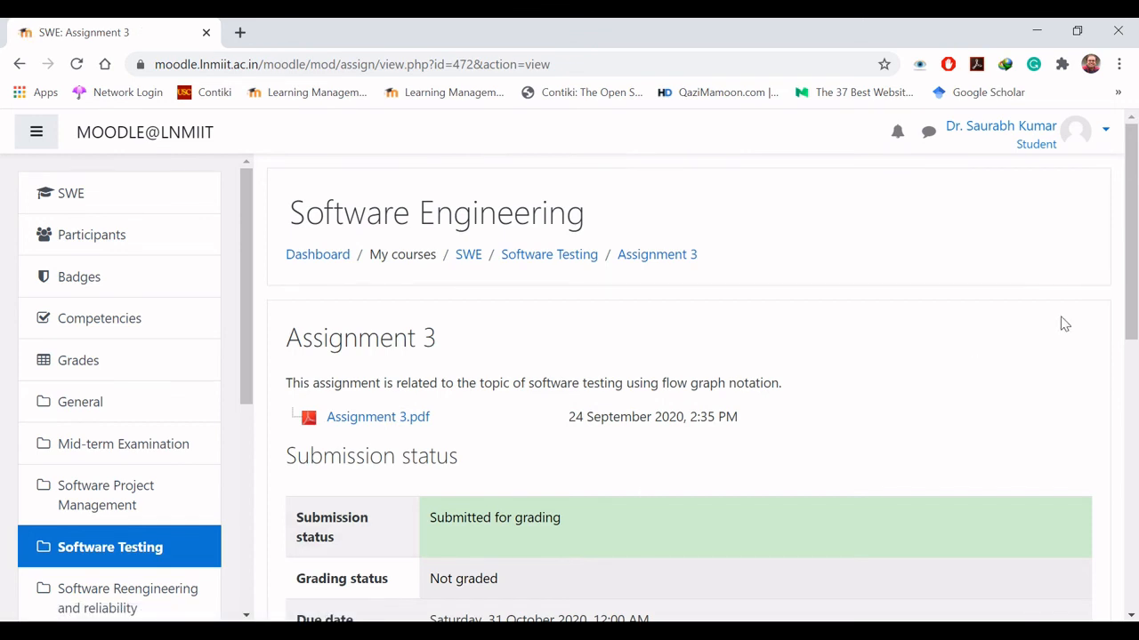
Review the submitted Assignment 3 entry, remove the submission and confirm the removal of its data.
{"action": "scroll", "coordinate": [684, 355], "scroll_direction": "down", "scroll_amount": 6}
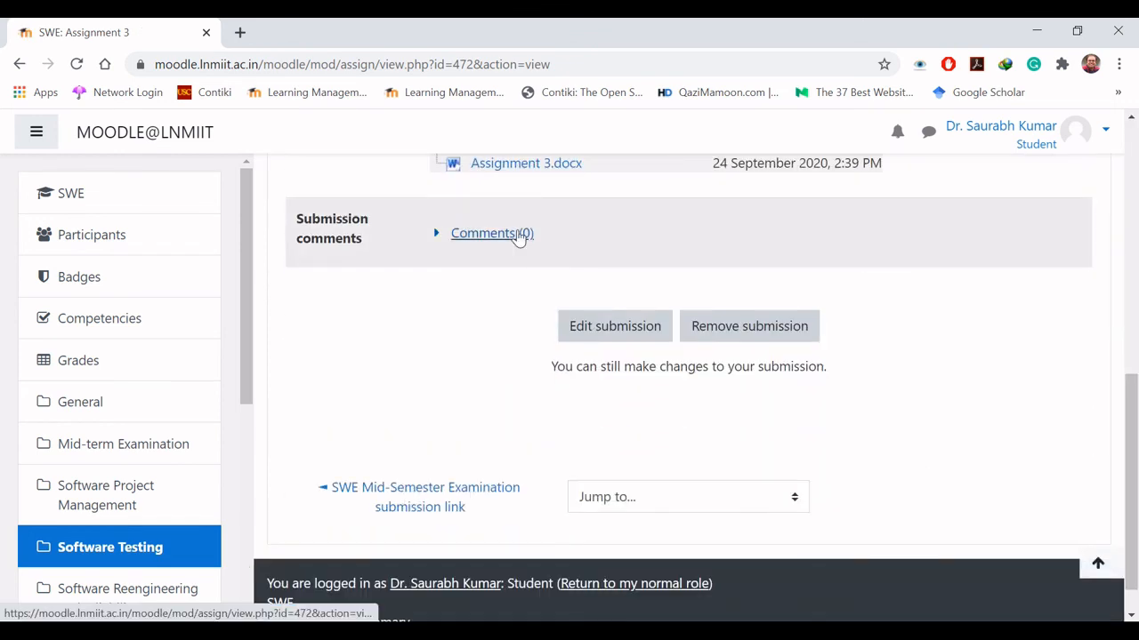
{"action": "scroll", "coordinate": [1135, 559], "scroll_direction": "down", "scroll_amount": 1}
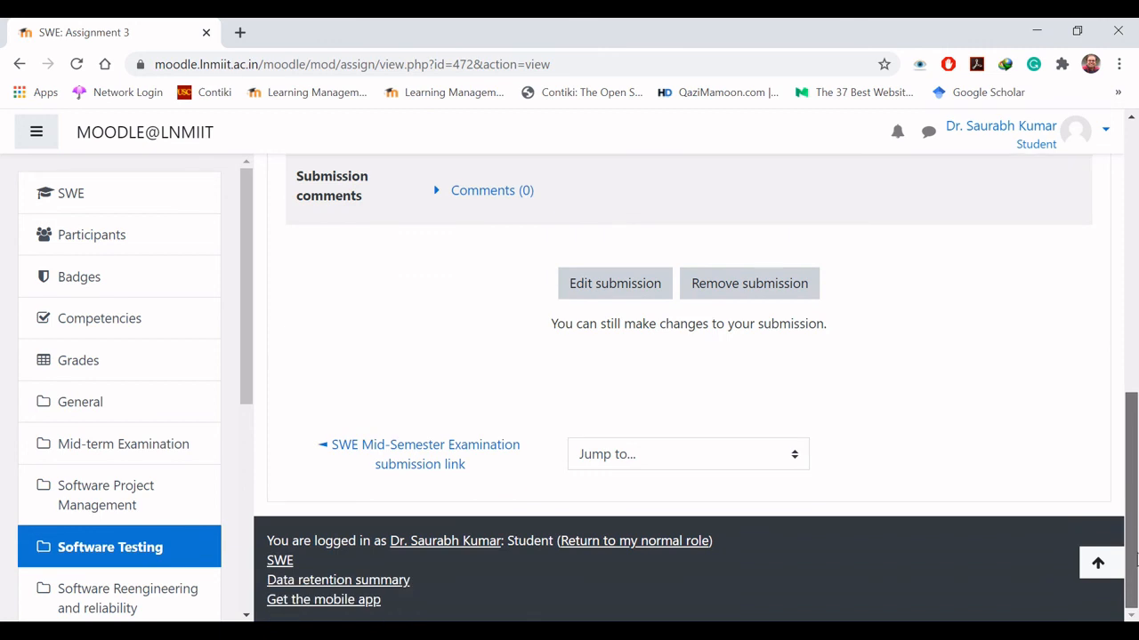
{"action": "left_click", "coordinate": [755, 292]}
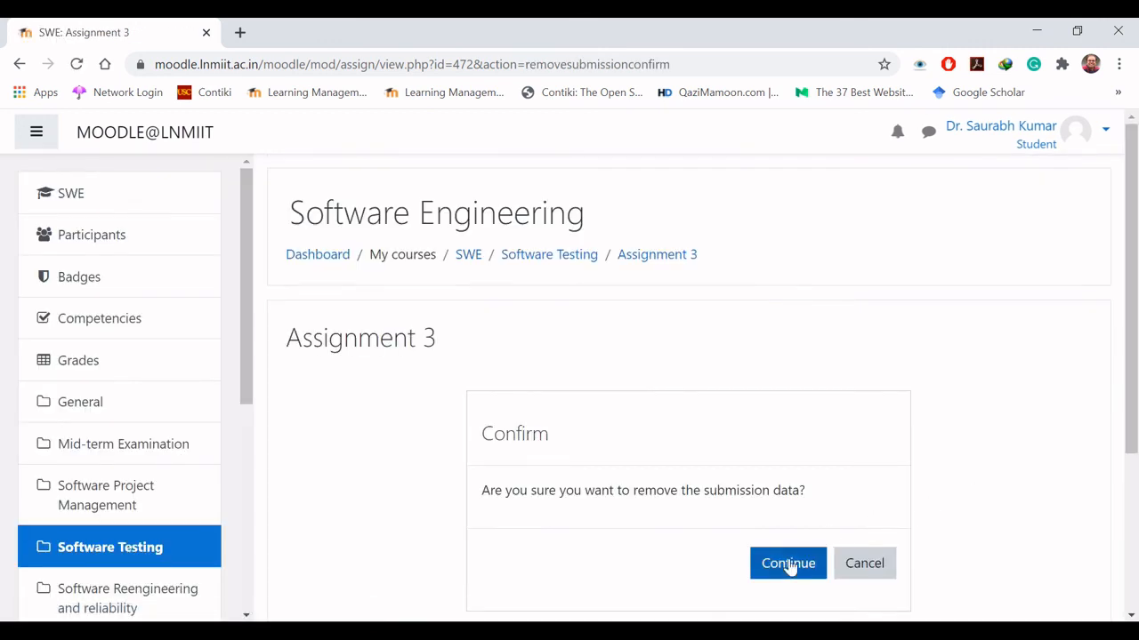
{"action": "left_click", "coordinate": [789, 565]}
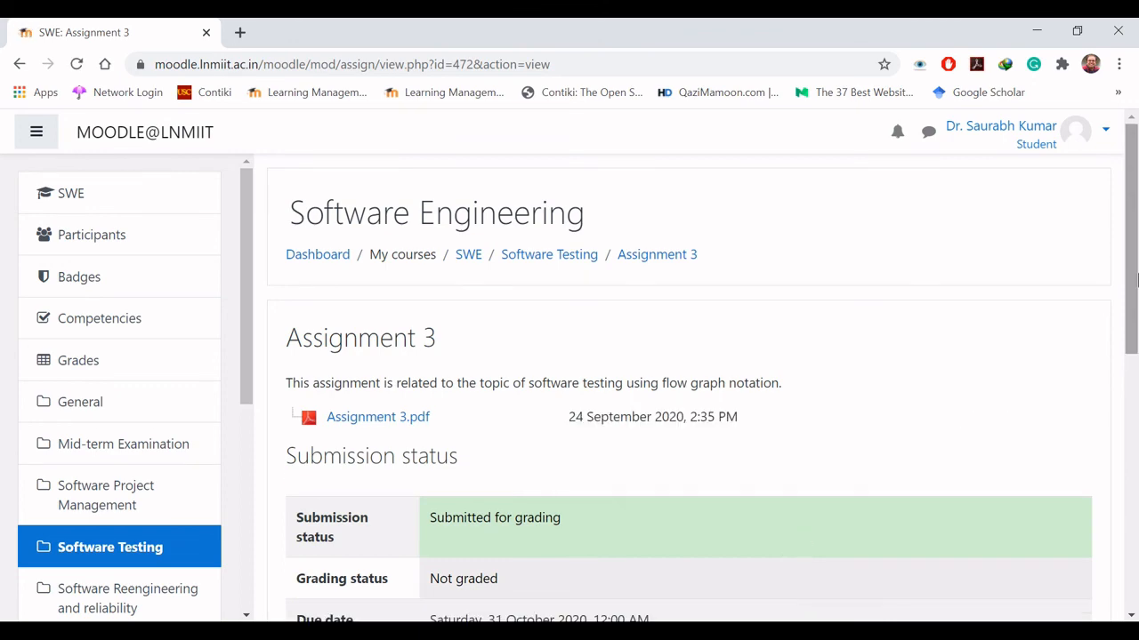
{"action": "mouse_move", "coordinate": [1136, 280]}
{"action": "left_mouse_down"}
{"action": "mouse_move", "coordinate": [1136, 542]}
{"action": "mouse_move", "coordinate": [1136, 283]}
{"action": "left_mouse_up"}
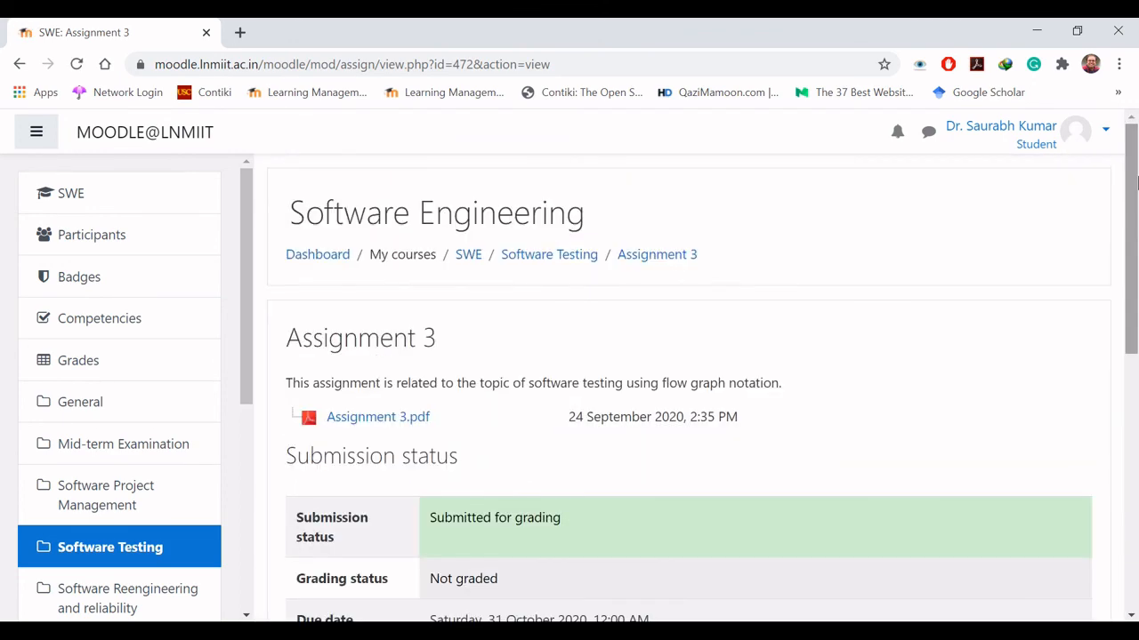
Return from the Student role to the normal teaching role and open the SWE course page.
{"action": "left_click", "coordinate": [1105, 133]}
{"action": "left_click", "coordinate": [1008, 364]}
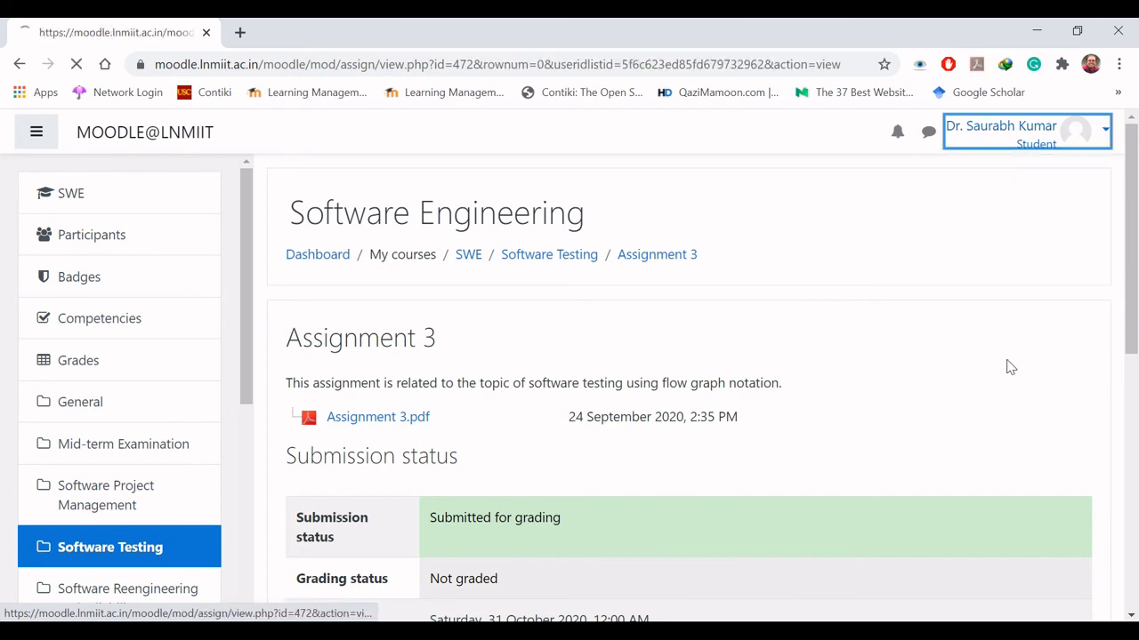
{"action": "left_click", "coordinate": [472, 257]}
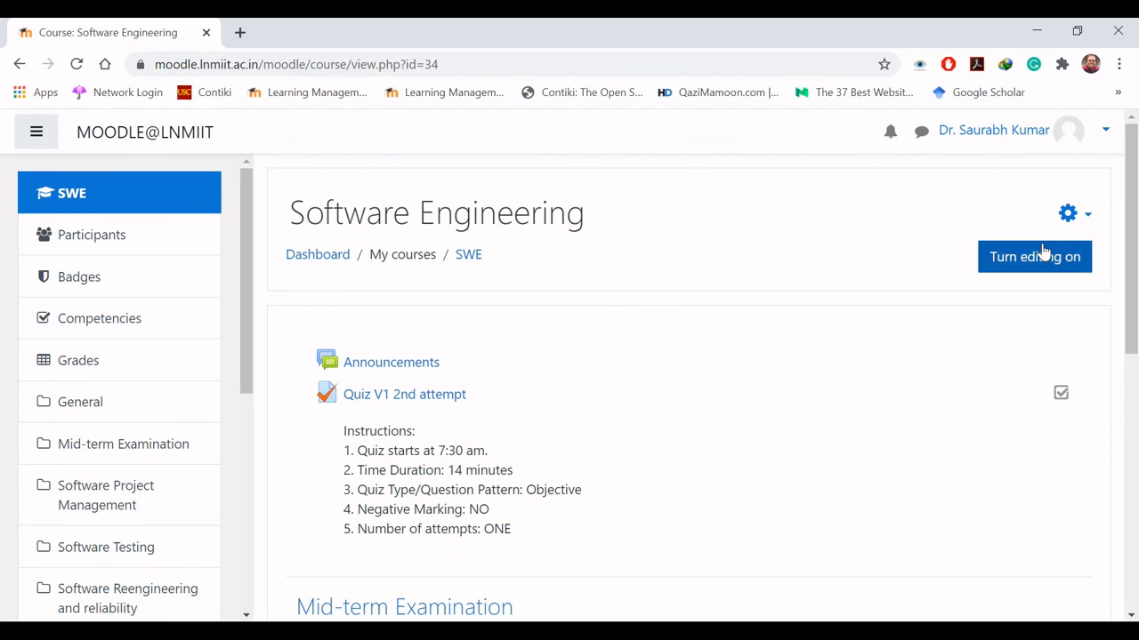
In course editing mode, hide Assignment 3 in the Software Testing section, and leave editing mode.
{"action": "left_click", "coordinate": [1042, 255]}
{"action": "left_click_drag", "start_coordinate": [1136, 206], "coordinate": [1133, 502]}
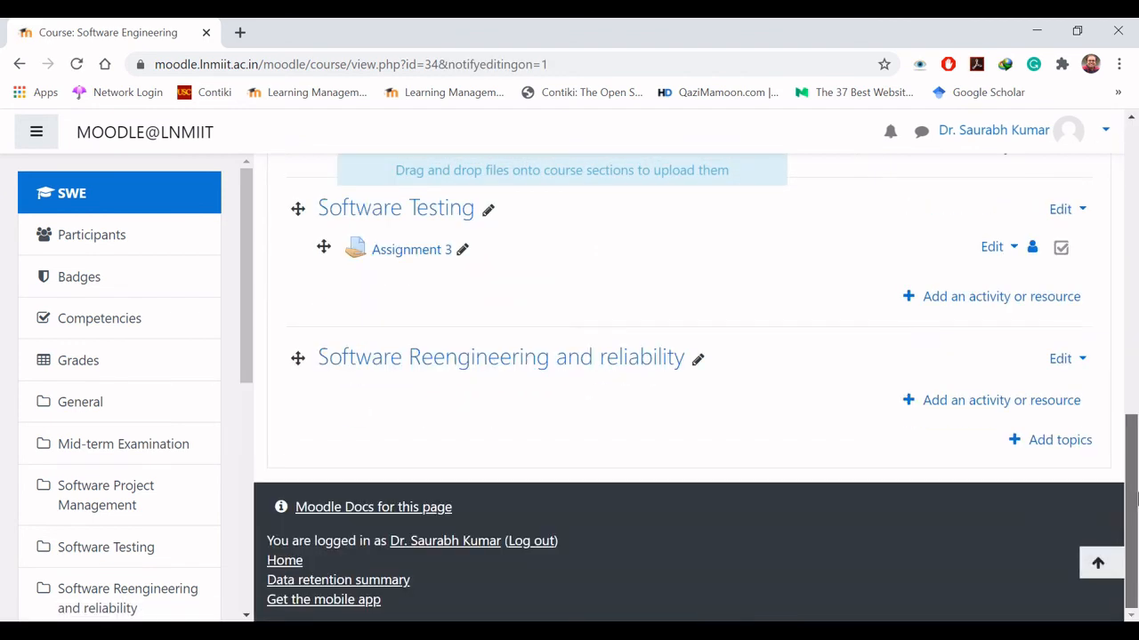
{"action": "scroll", "coordinate": [629, 439], "scroll_direction": "up", "scroll_amount": 2}
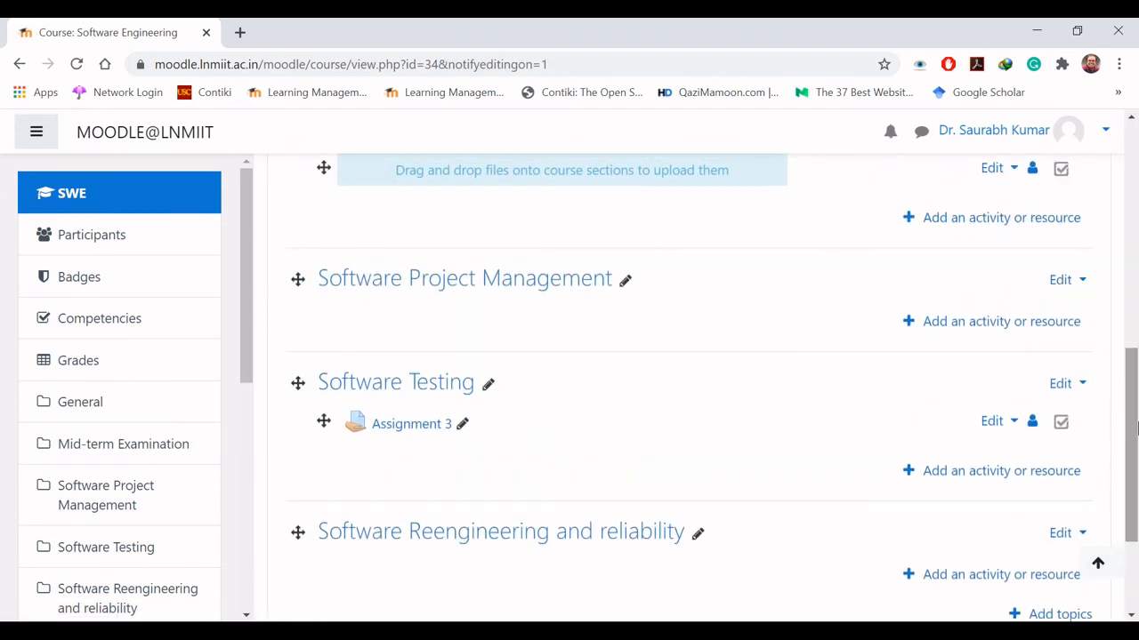
{"action": "left_click", "coordinate": [998, 423]}
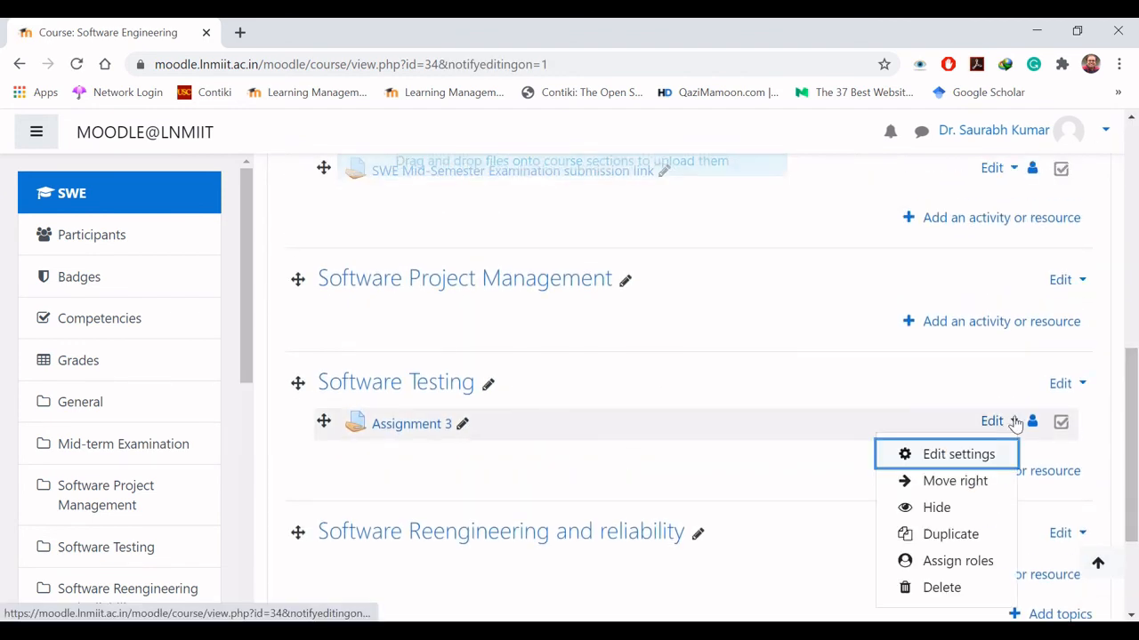
{"action": "left_click", "coordinate": [949, 508]}
{"action": "left_click_drag", "start_coordinate": [1133, 427], "coordinate": [1136, 206]}
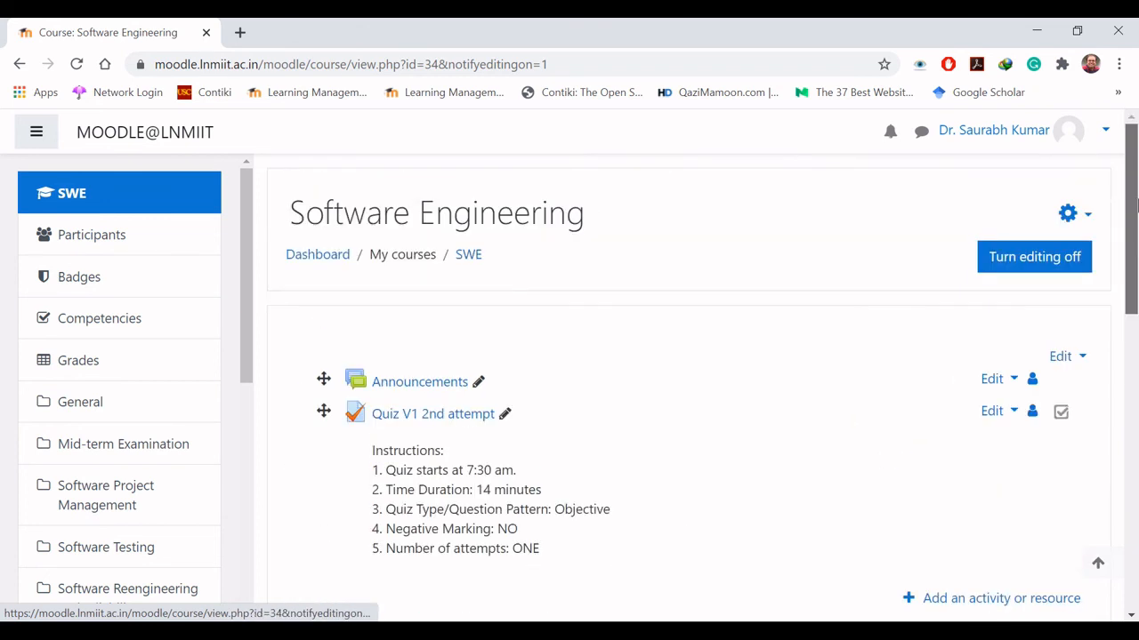
{"action": "left_click", "coordinate": [1036, 258]}
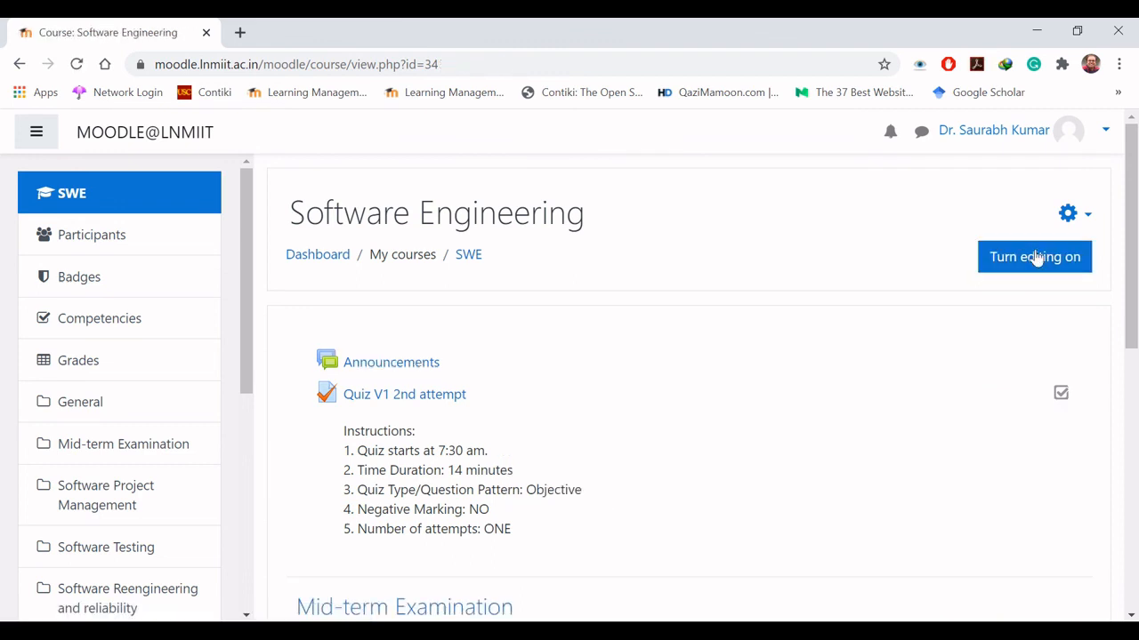